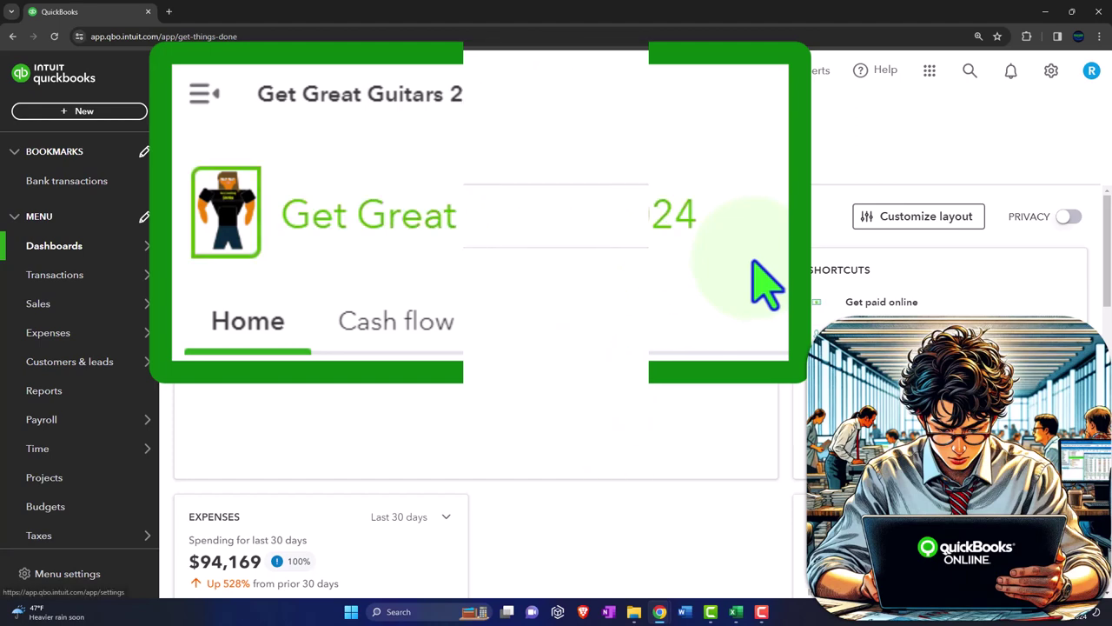
Open the Balance Sheet, Profit and Loss and Trial Balance reports each in a new browser tab
left_click(54, 392)
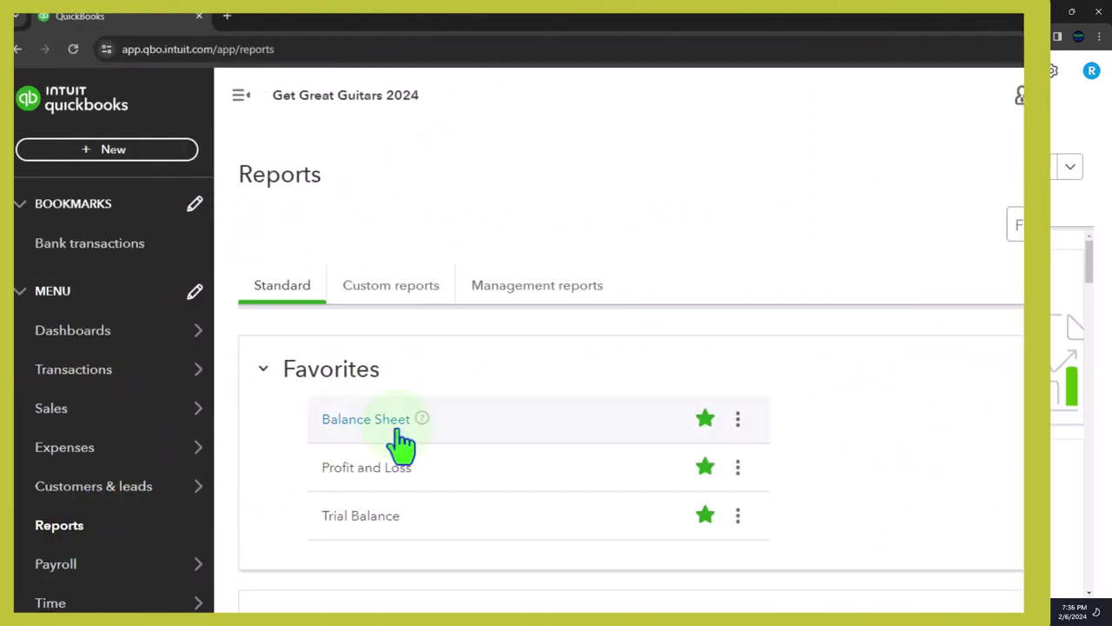
right_click(398, 426)
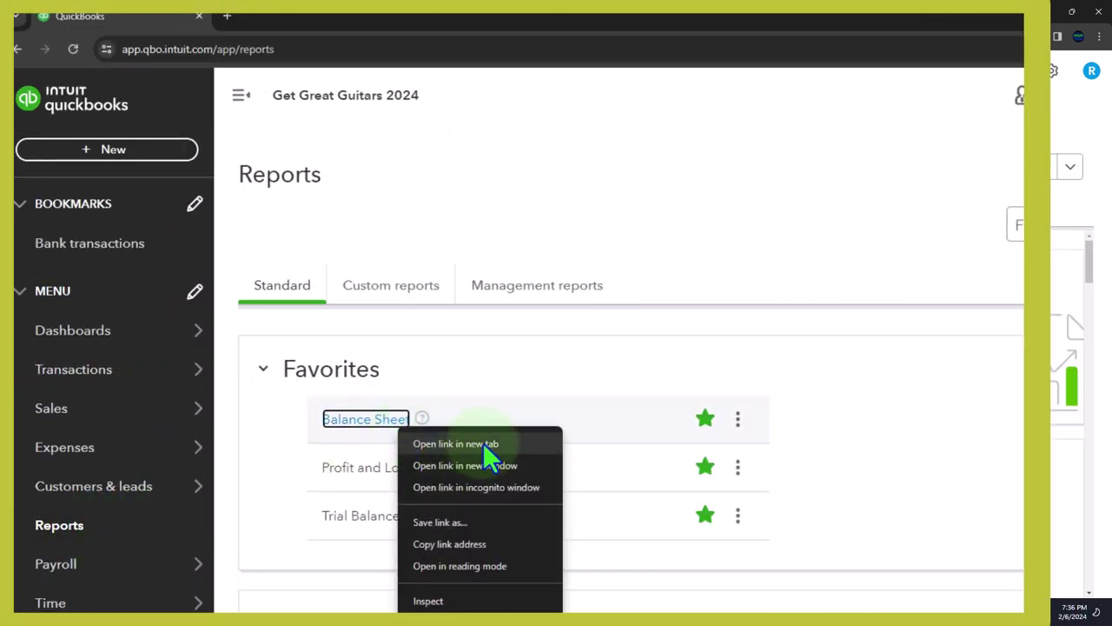
left_click(483, 443)
right_click(390, 477)
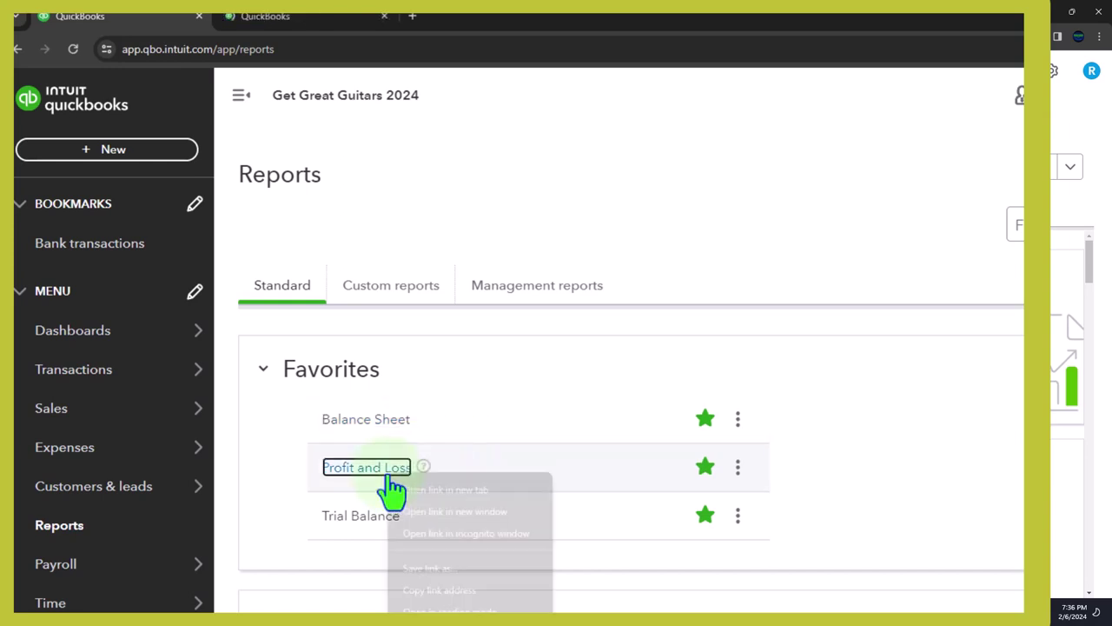
left_click(488, 490)
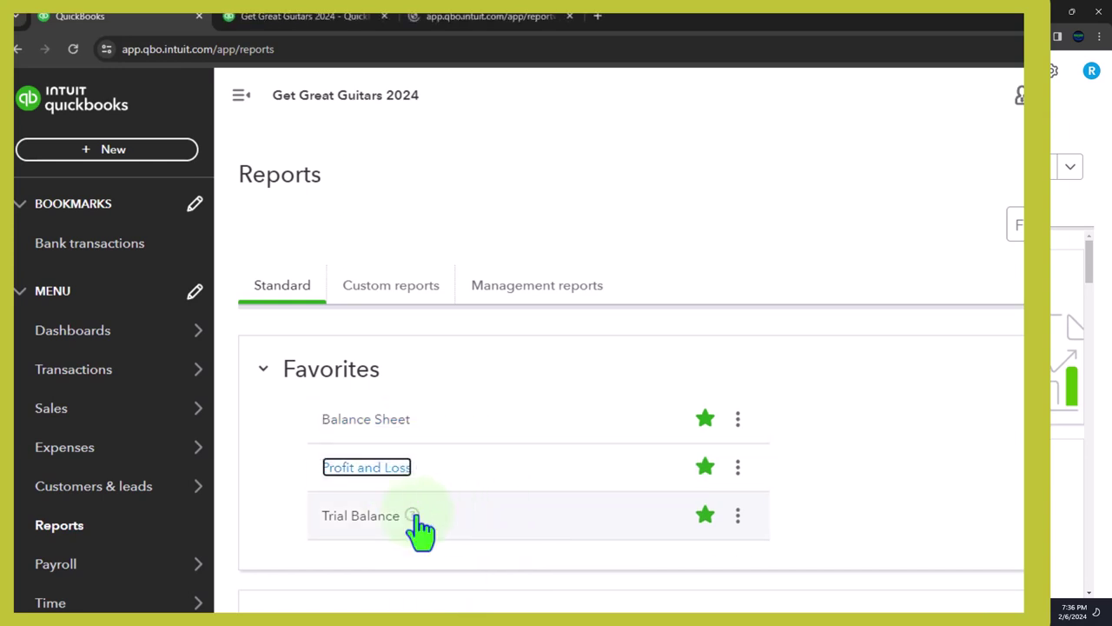
right_click(379, 522)
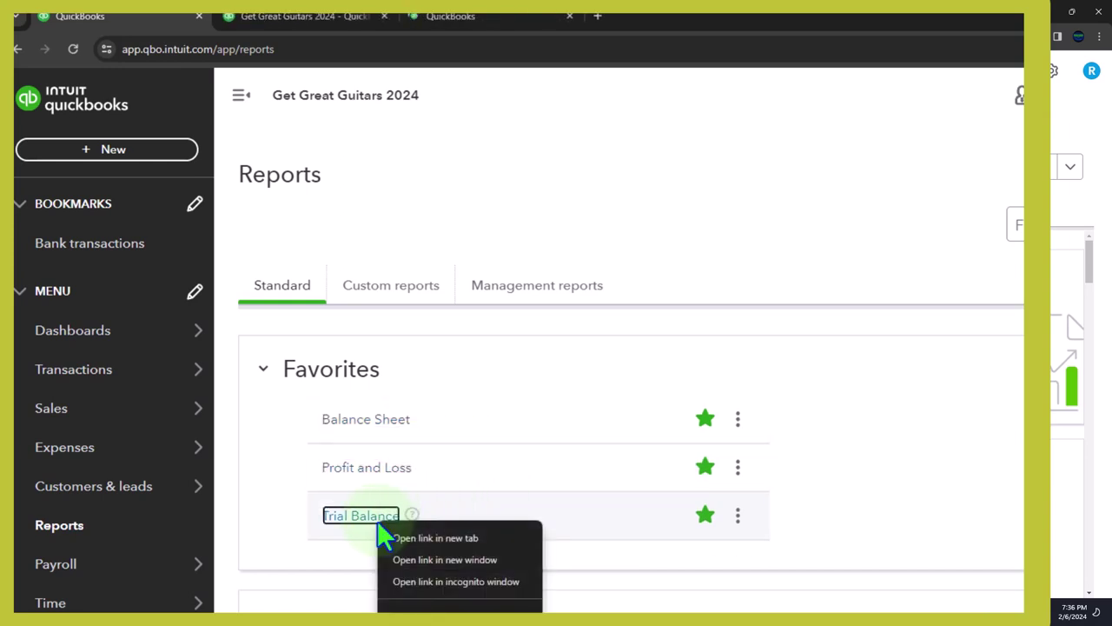
left_click(437, 538)
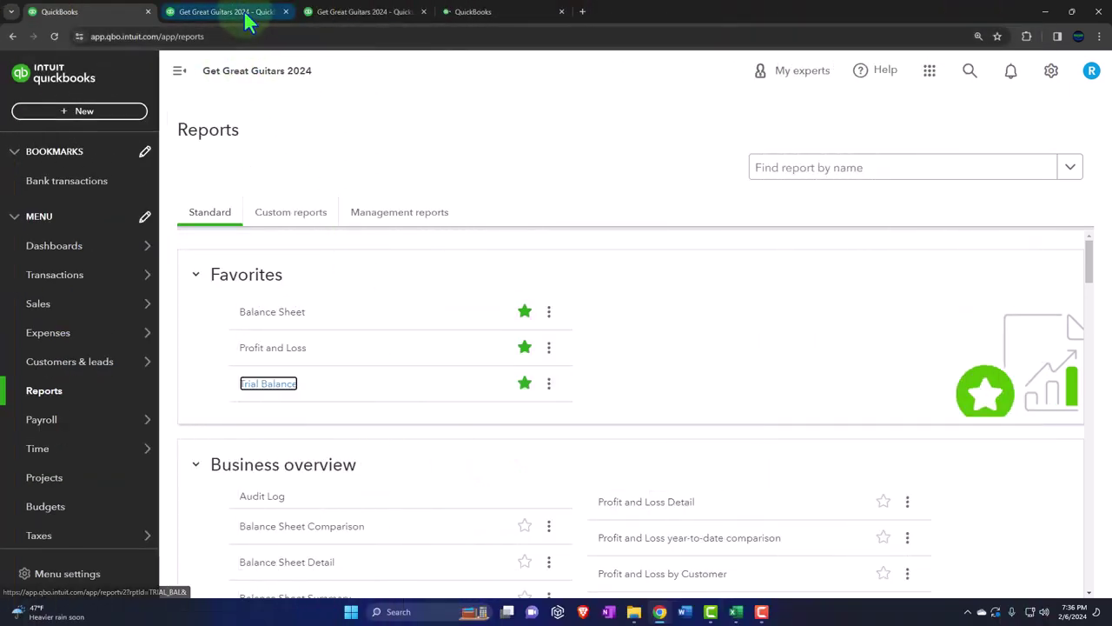
Rerun the Balance Sheet for 01/01/2024–02/29/2024 with columns displayed by month
left_click(233, 11)
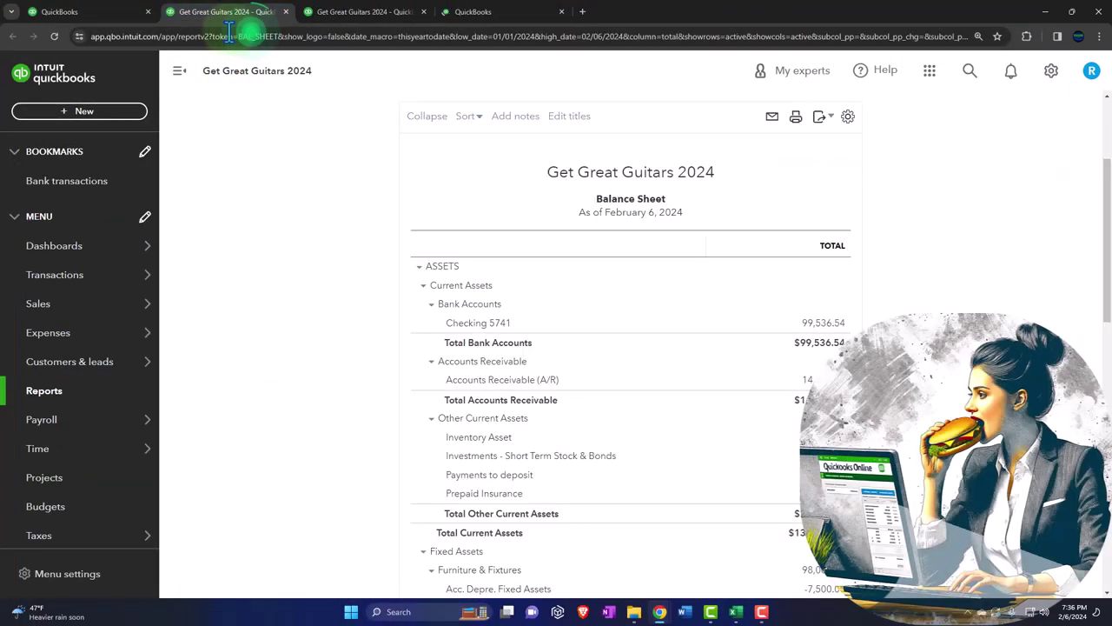
left_click(180, 71)
left_click(243, 188)
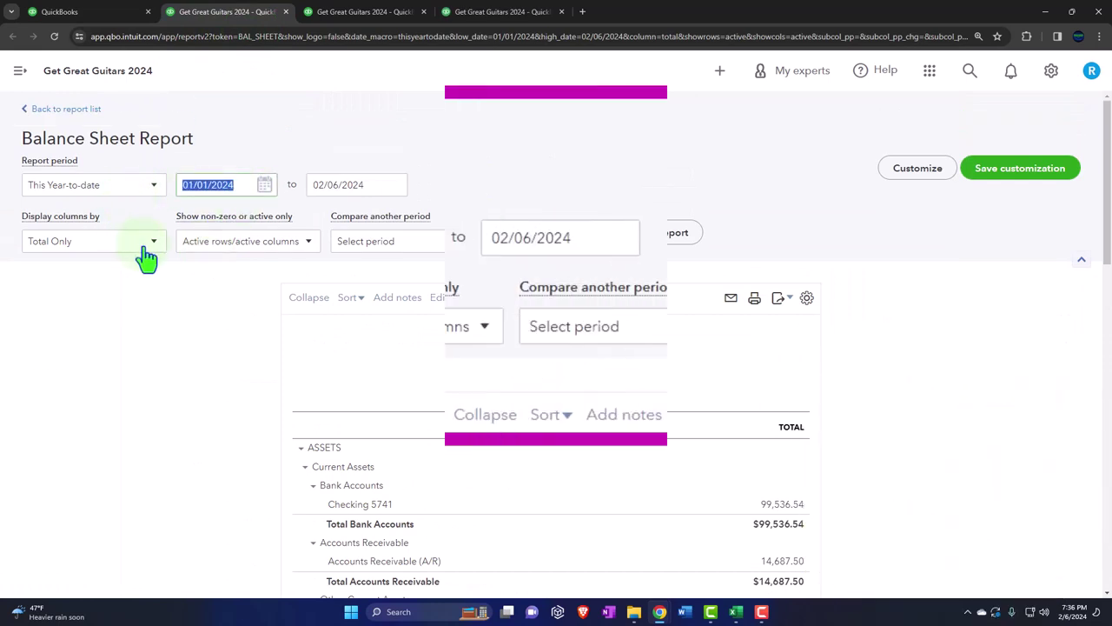
type("01012024")
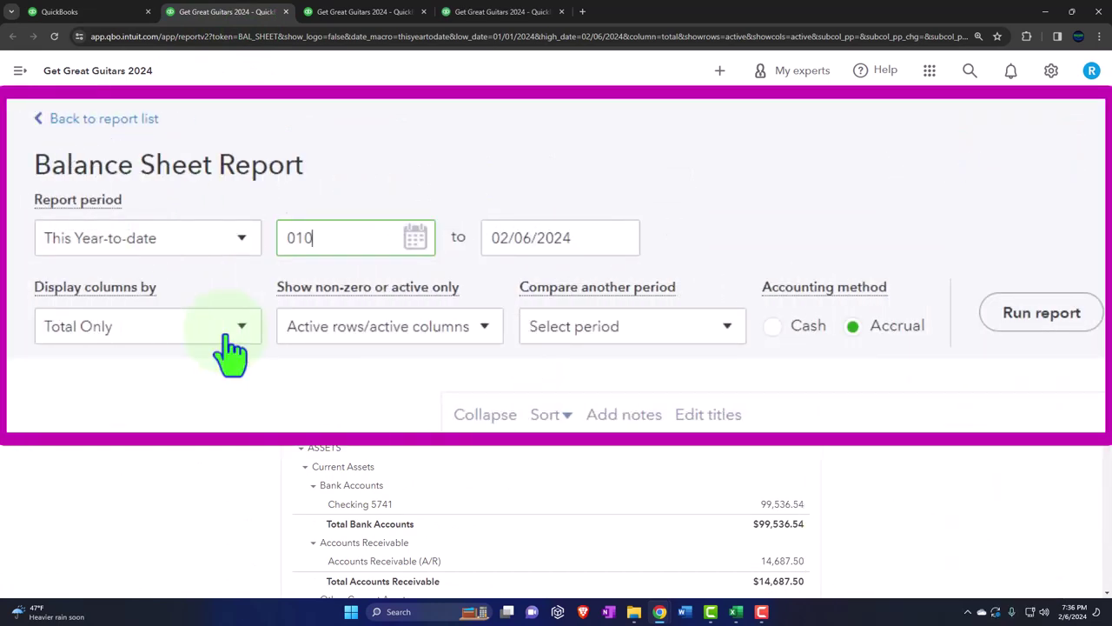
key("Tab")
type("022924")
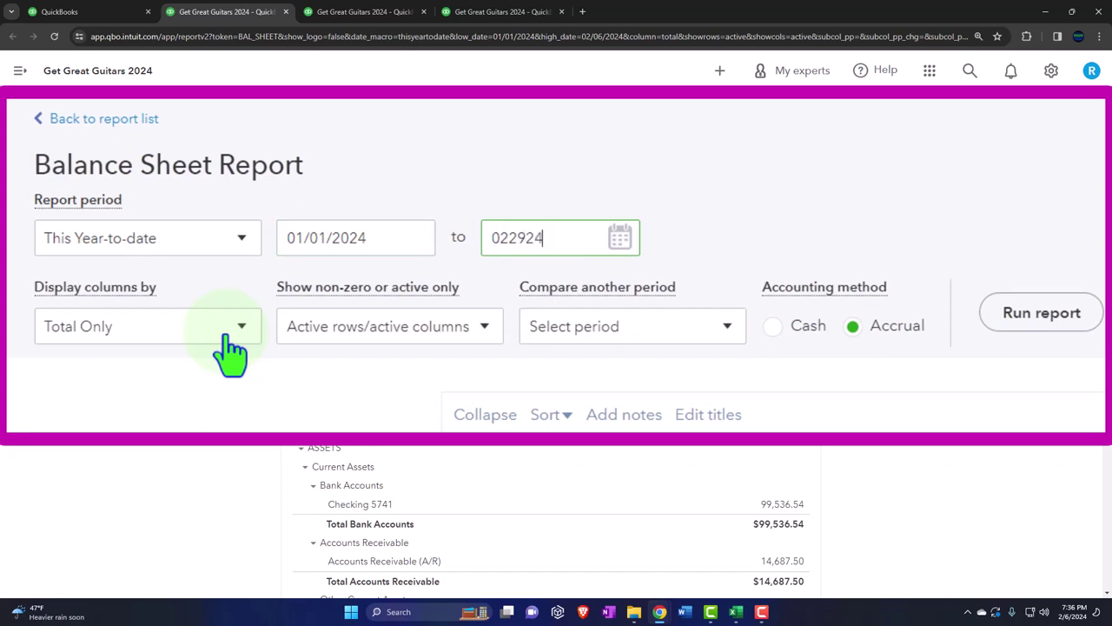
key("Tab")
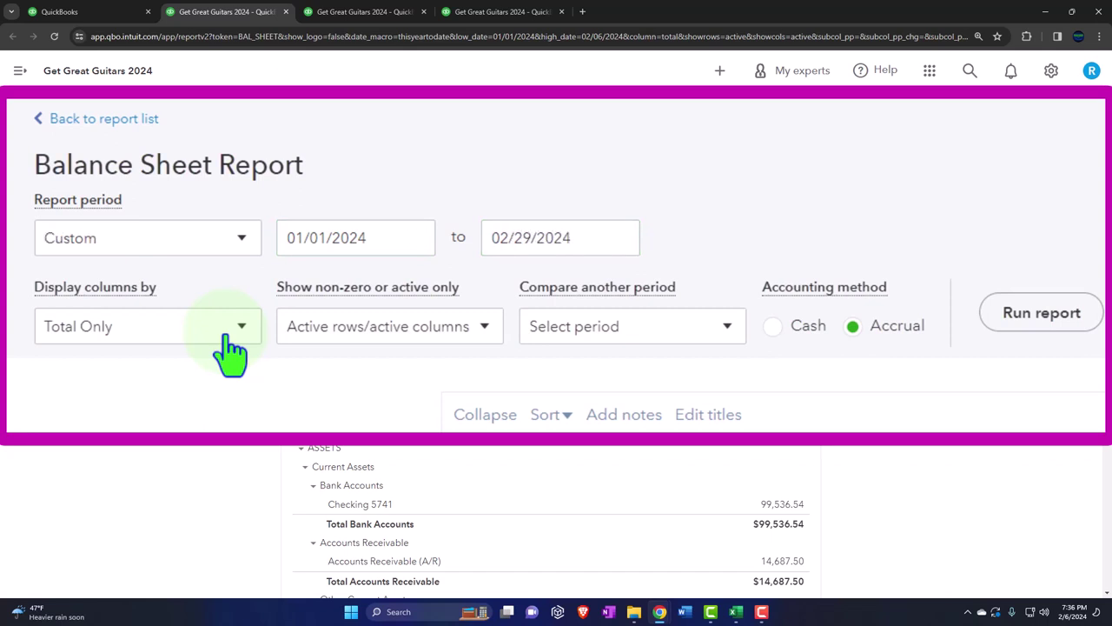
left_click(230, 348)
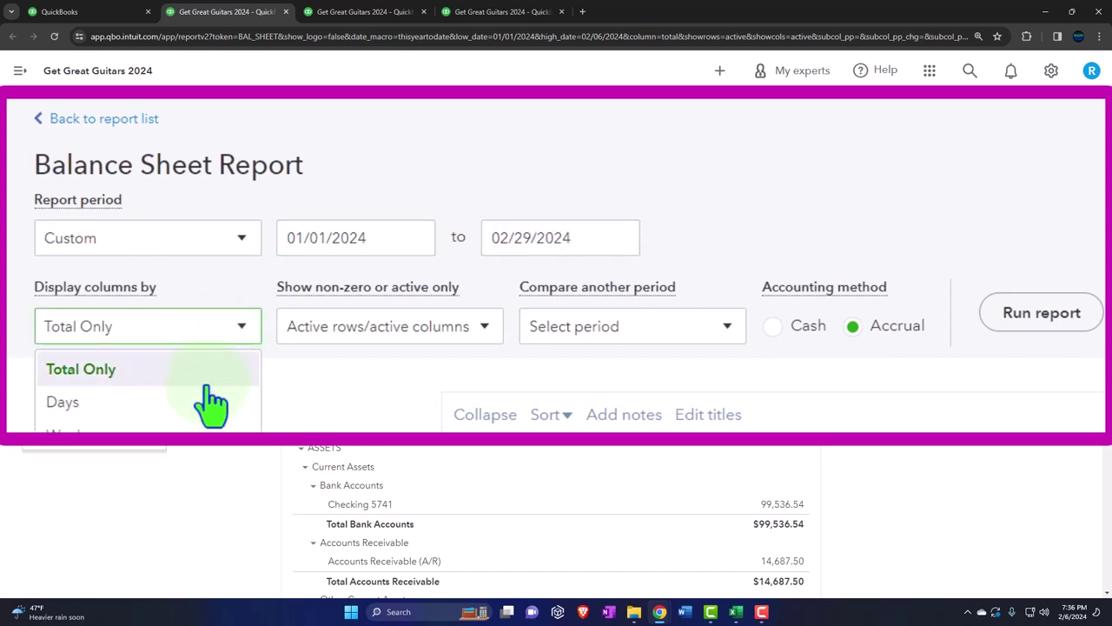
left_click(87, 331)
left_click(656, 231)
scroll(656, 250, "down", 2)
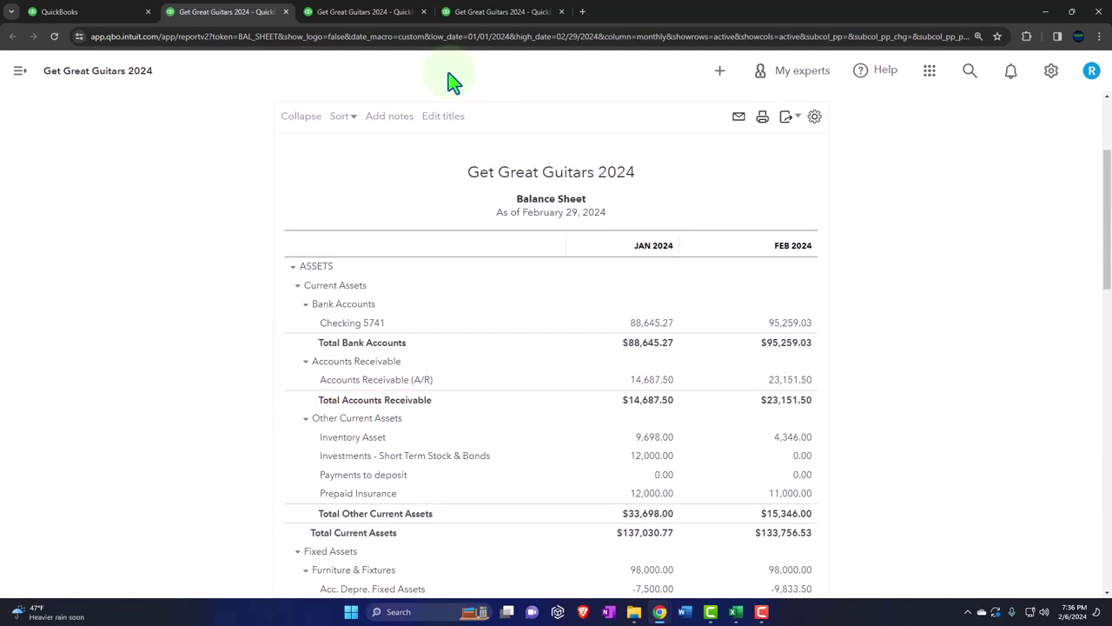
Rerun the Profit and Loss for 01/01/2024–02/29/2024 with monthly columns, giving JAN and FEB 2024
left_click(379, 13)
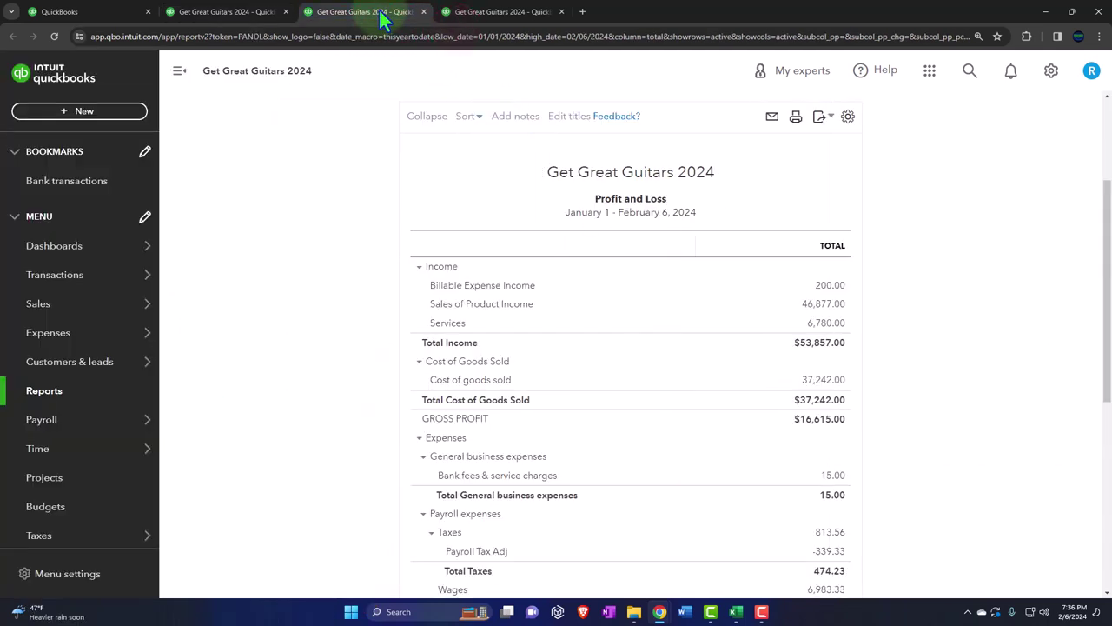
left_click(178, 69)
scroll(174, 231, "up", 3)
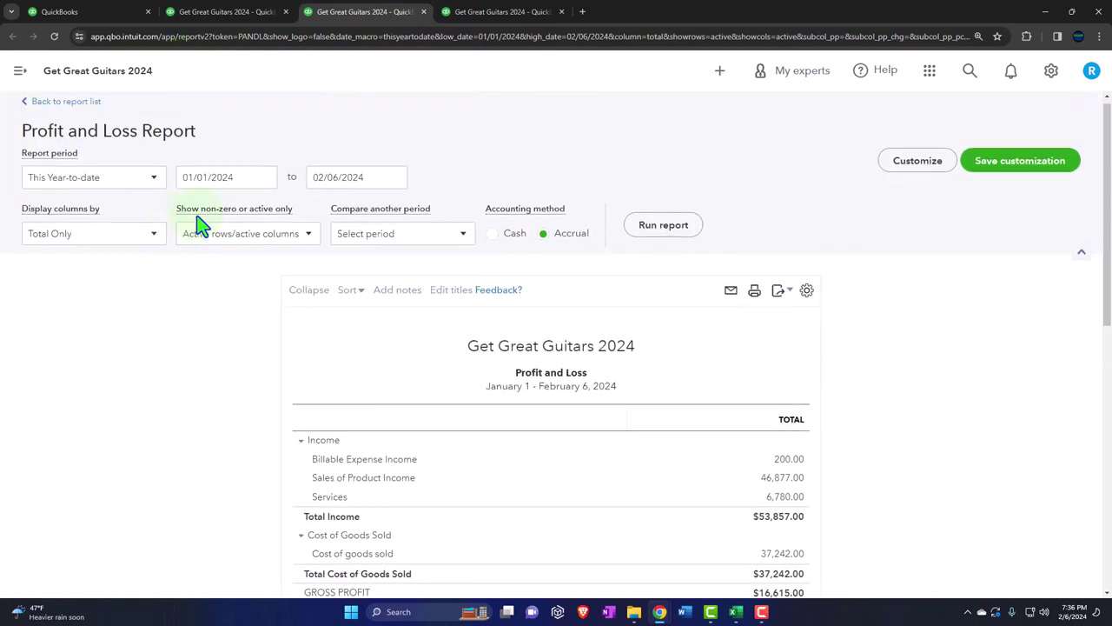
left_click(240, 179)
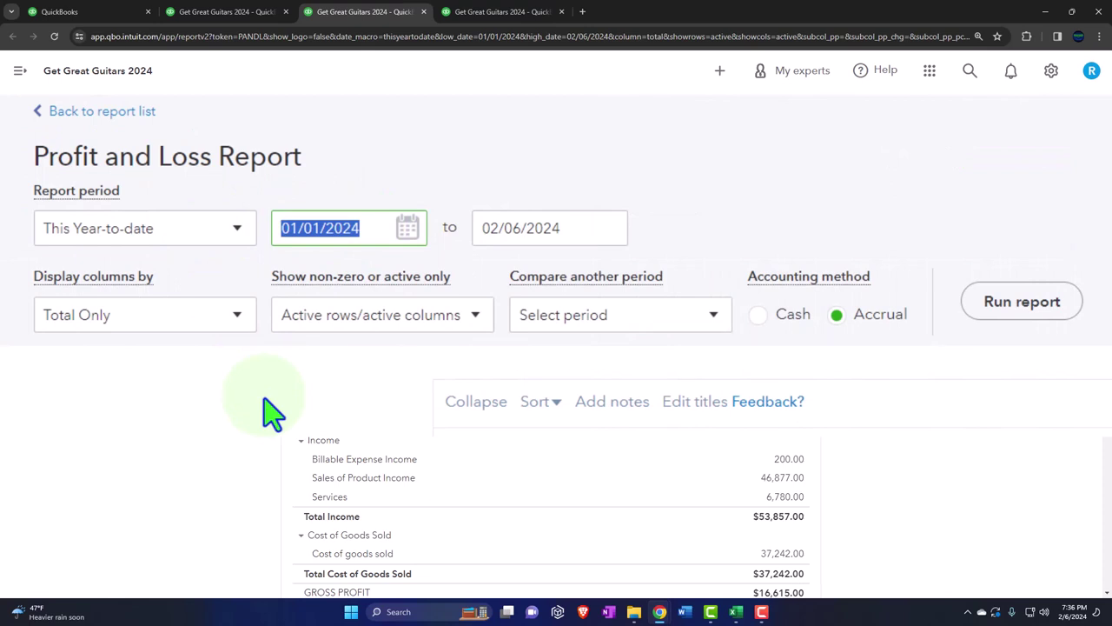
type("01012024")
key("Tab")
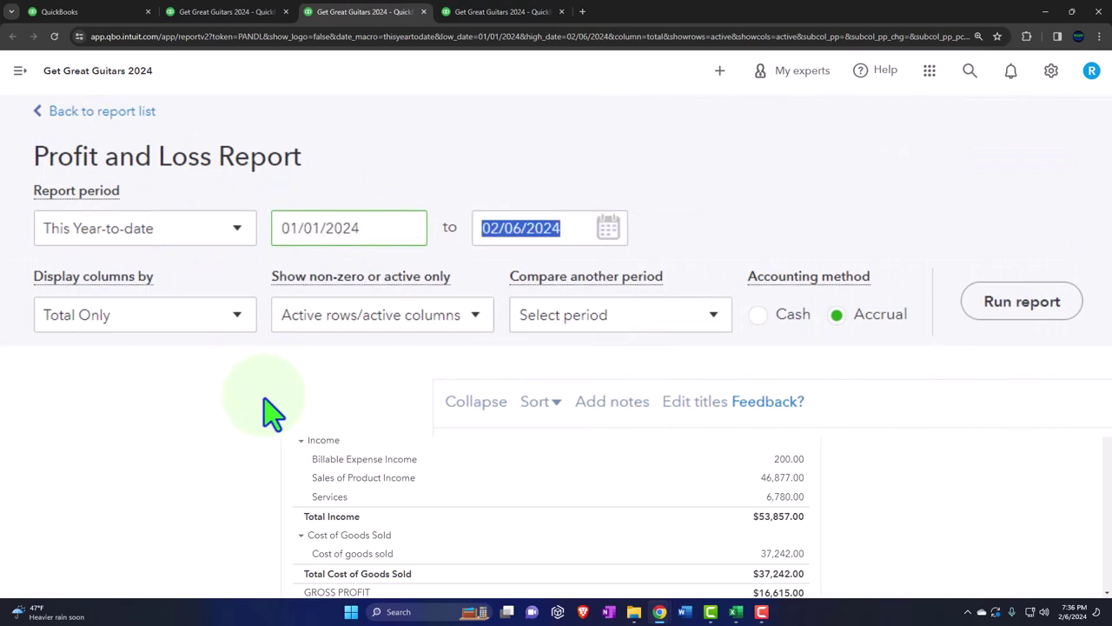
type("02292024")
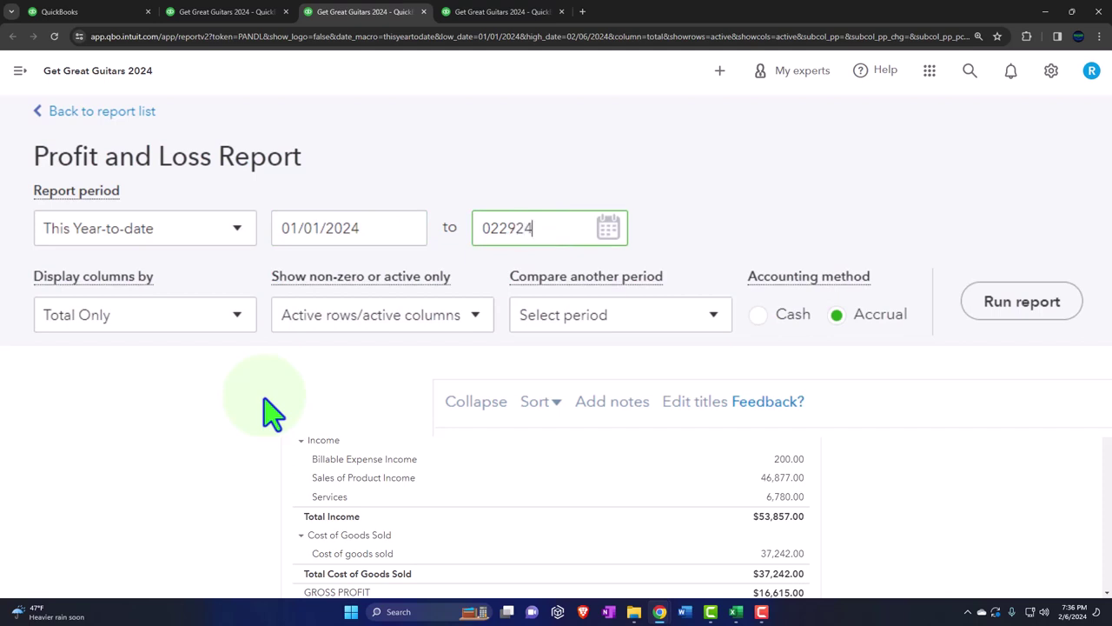
left_click(236, 317)
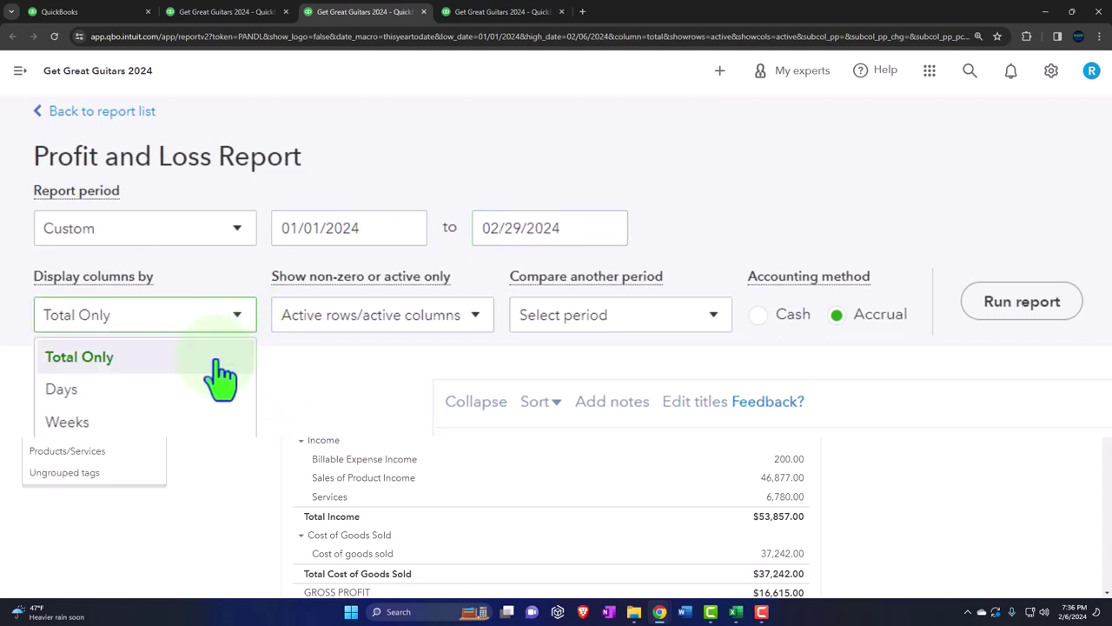
left_click(174, 422)
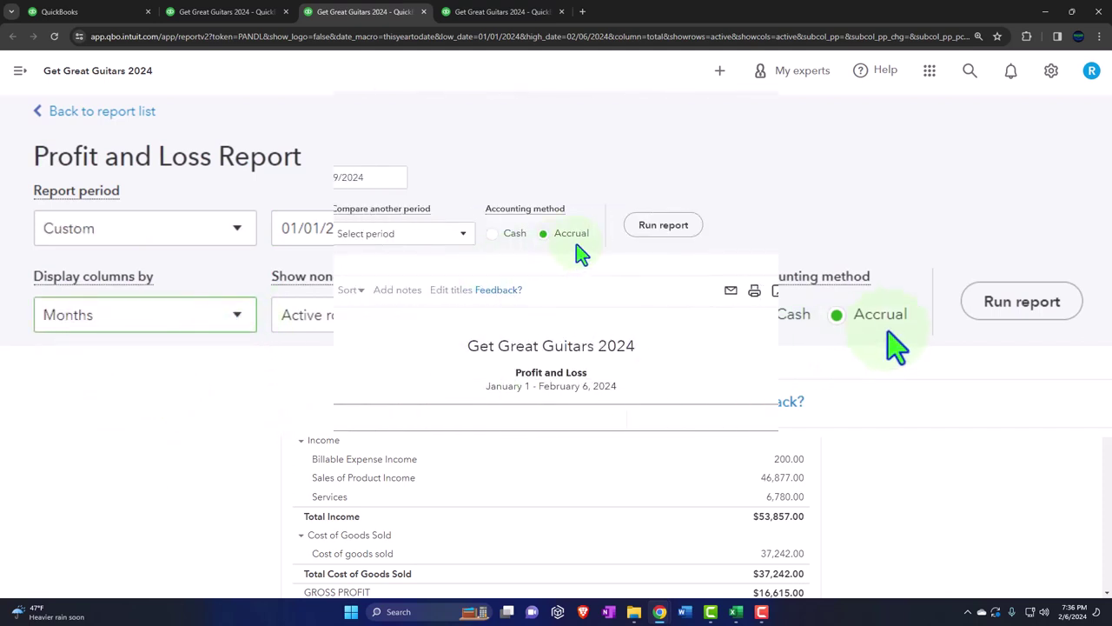
left_click(1022, 302)
scroll(650, 246, "down", 2)
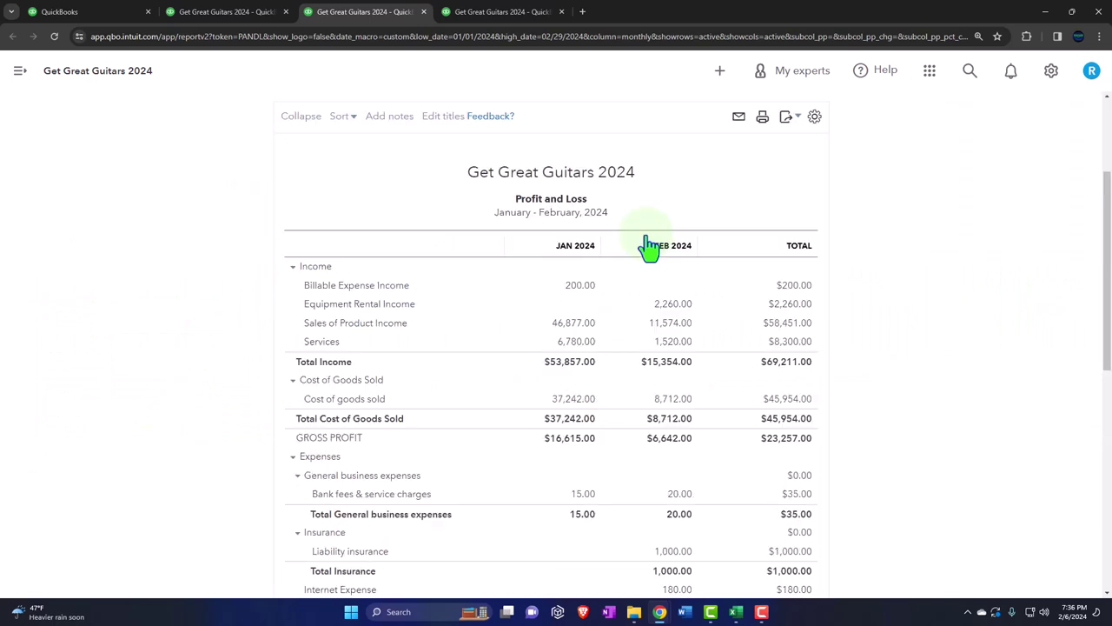
Rerun the Trial Balance for 01/01/2024–02/29/2024 with columns displayed by month
left_click(503, 11)
left_click(179, 71)
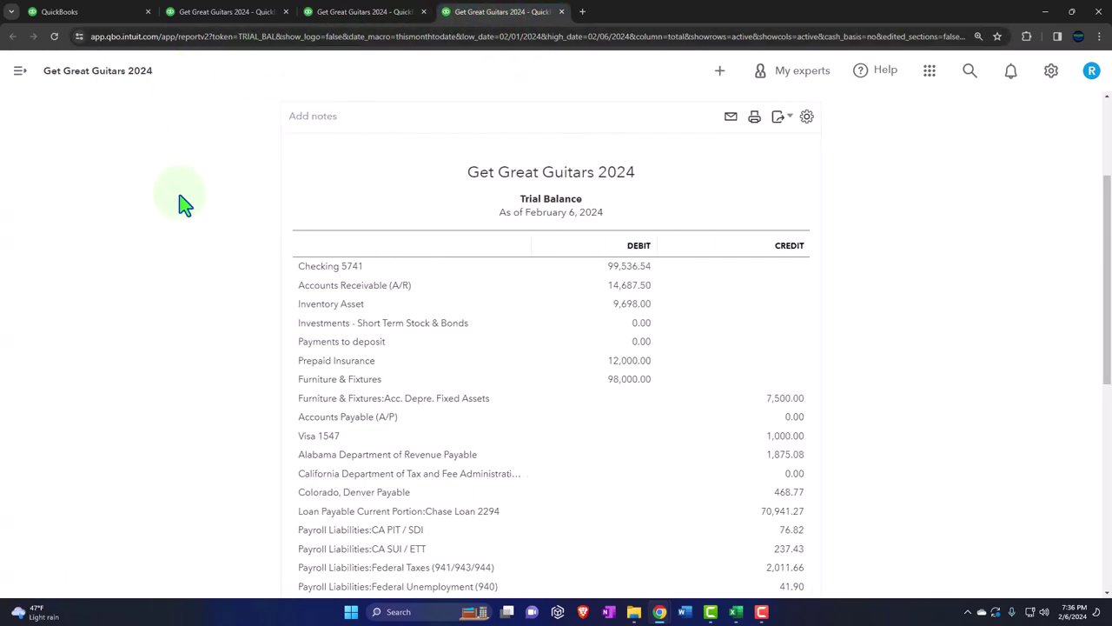
scroll(179, 224, "up", 3)
left_click(247, 192)
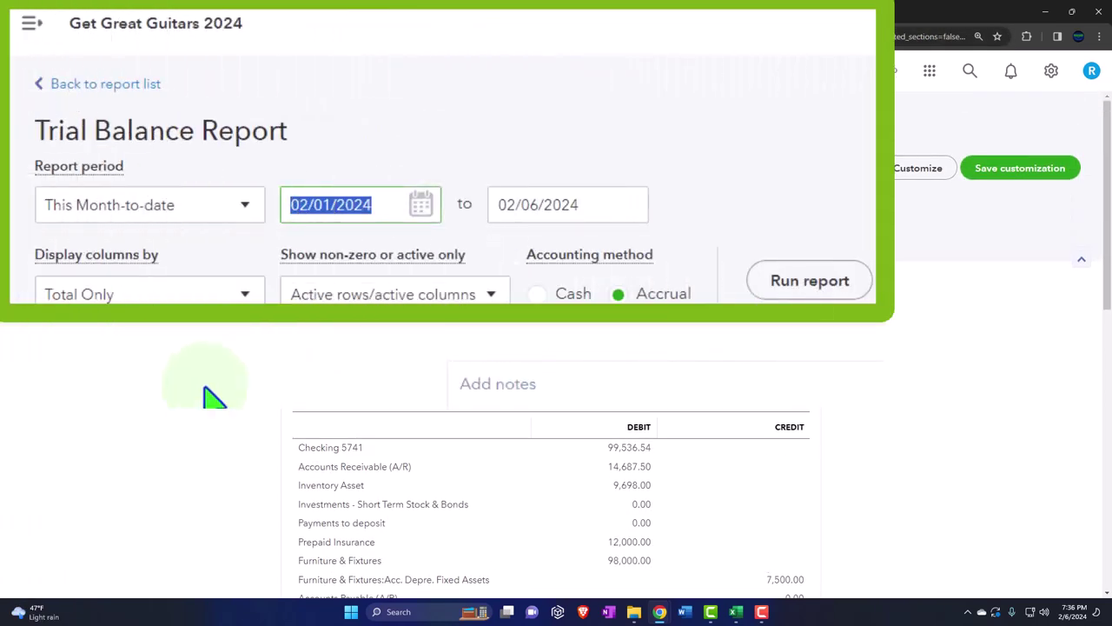
type("010124")
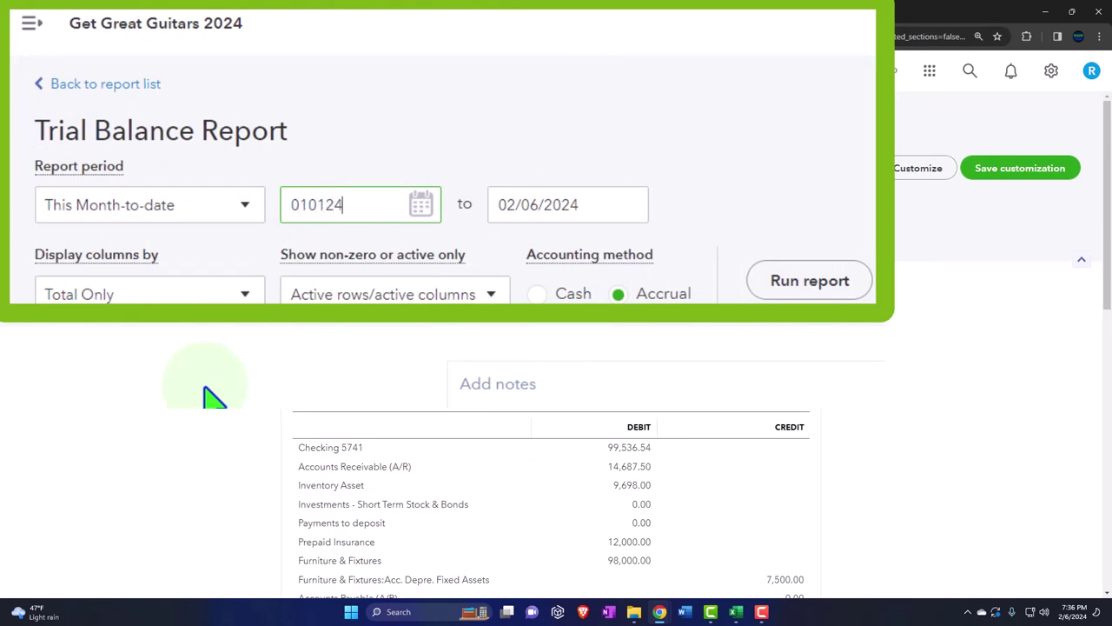
key("Tab")
type("022924")
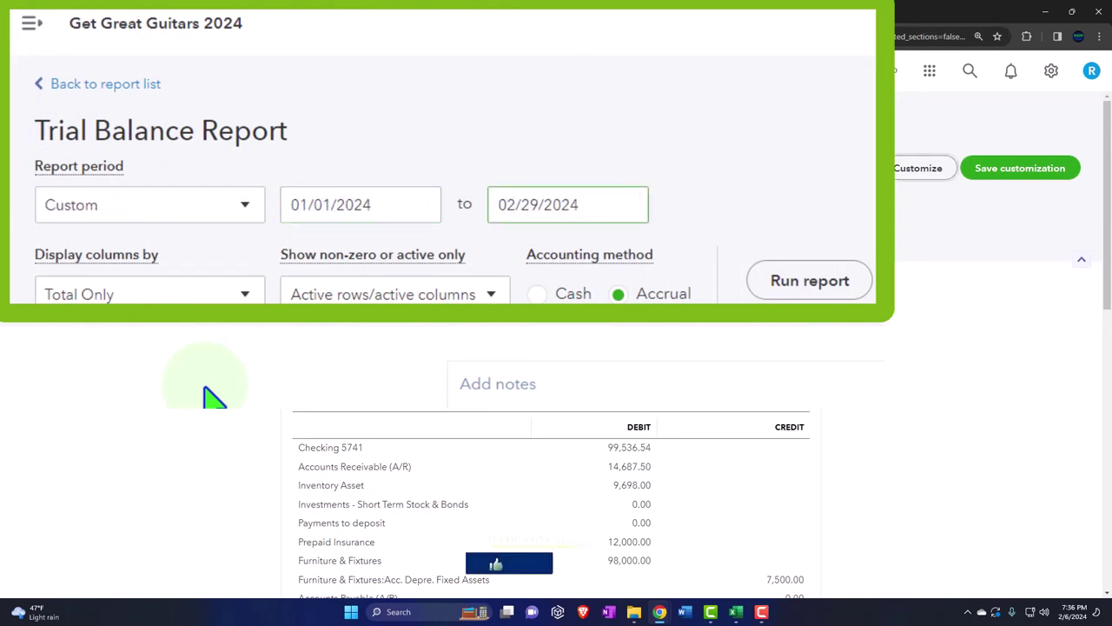
key("Tab")
left_click(248, 295)
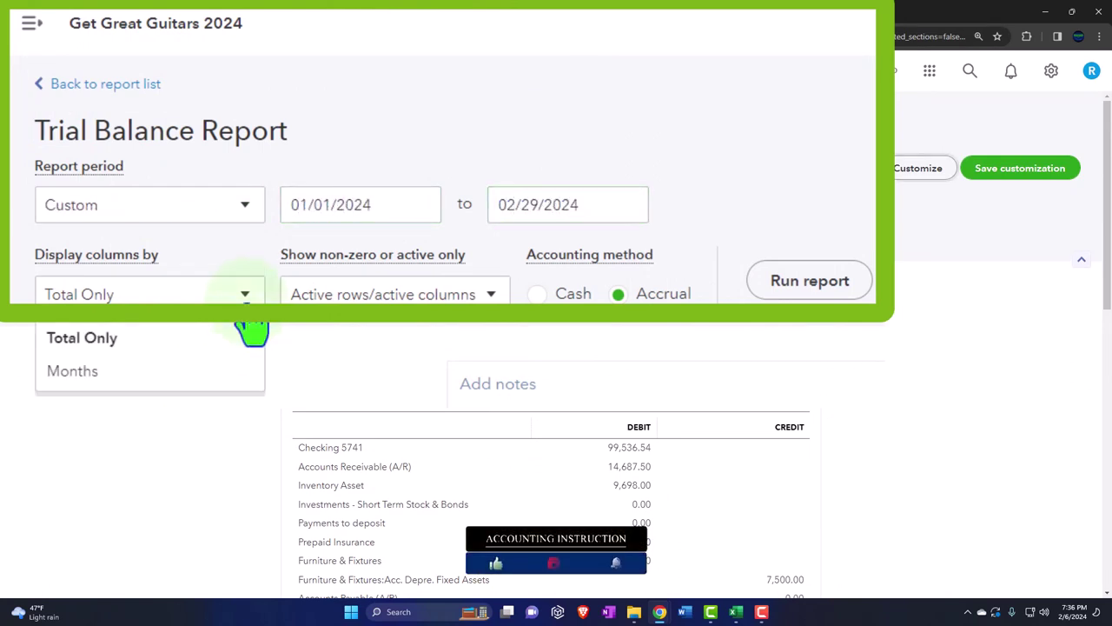
left_click(218, 380)
left_click(506, 236)
scroll(507, 235, "down", 3)
Go back to the Profit and Loss report showing January income $53,857.00 and February $15,354.00
left_click(452, 26)
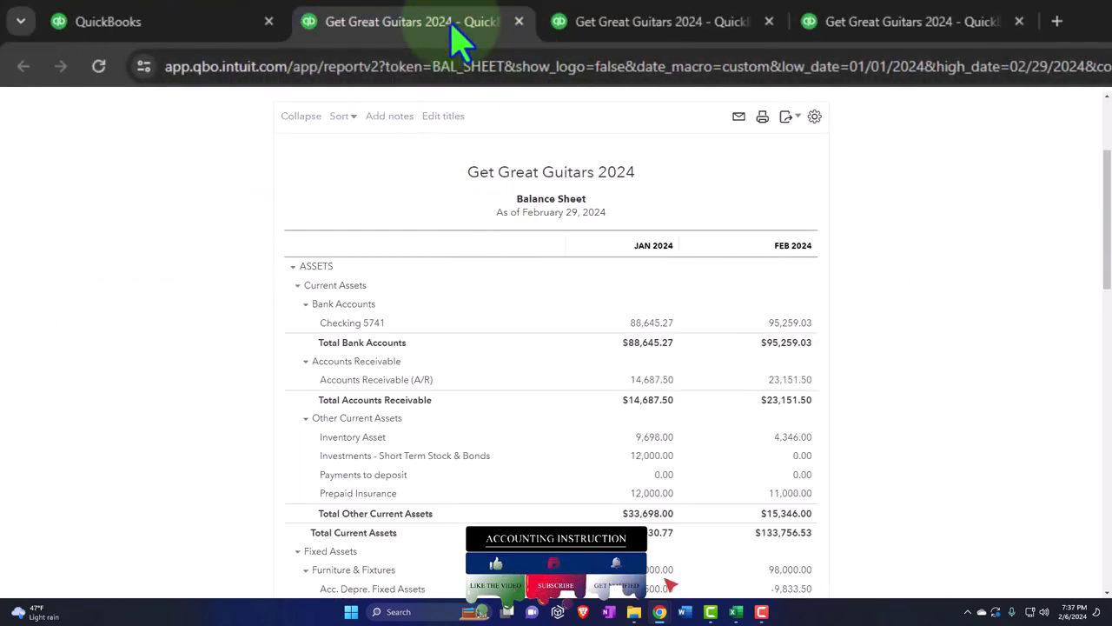
left_click(556, 26)
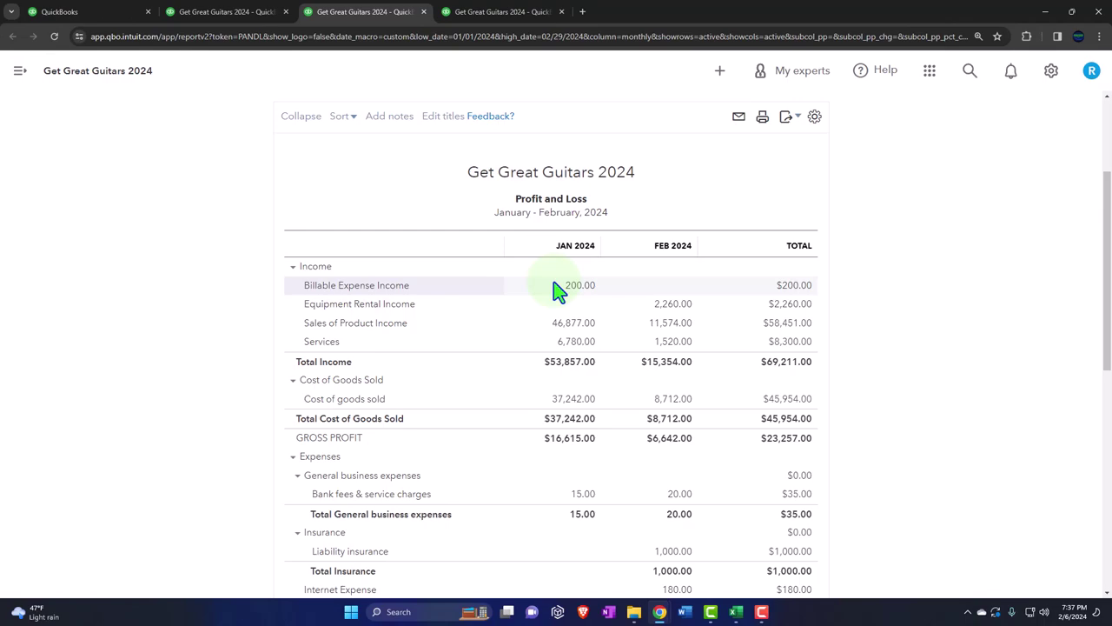
In Excel, inspect the formulas in G14 (April Utilities) and P20 (Net Income total), then minimize Excel
left_click(735, 612)
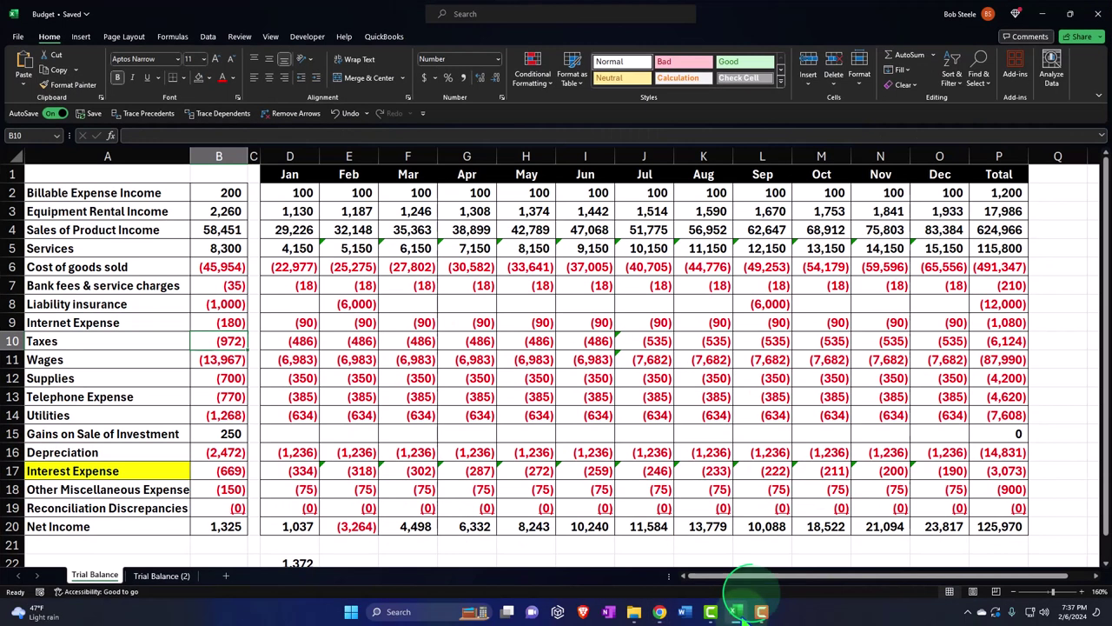
left_click(493, 415)
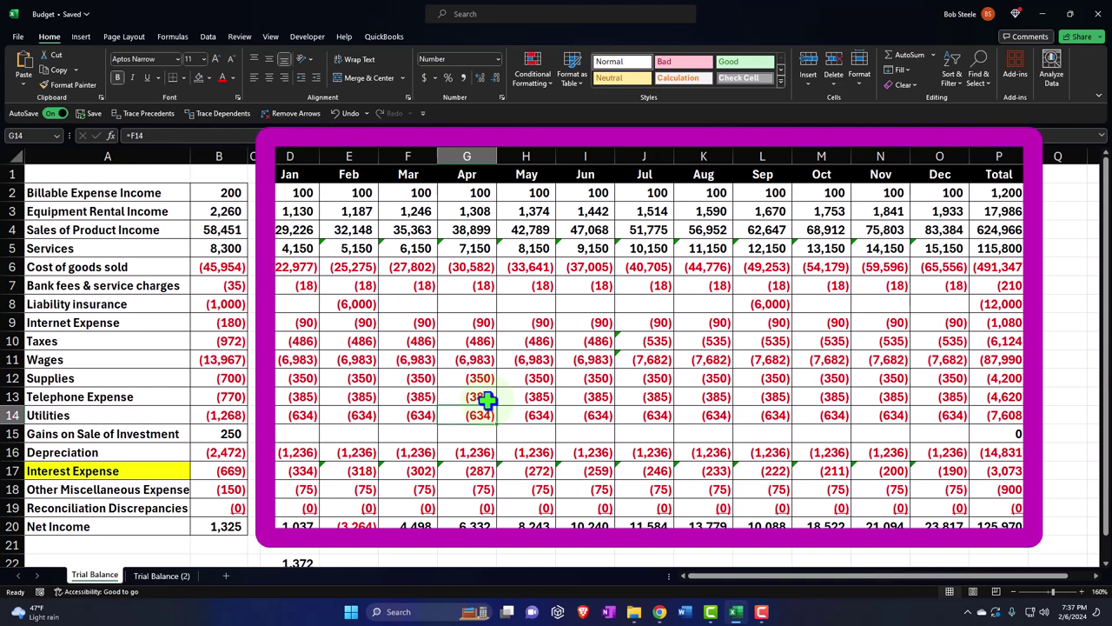
left_click(999, 525)
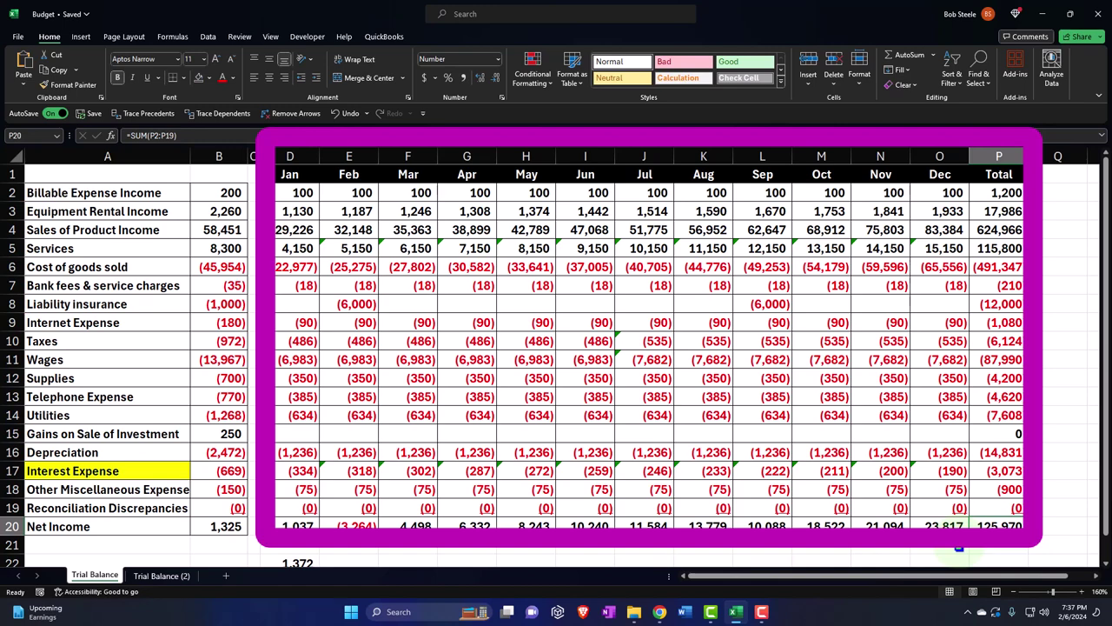
left_click(1045, 15)
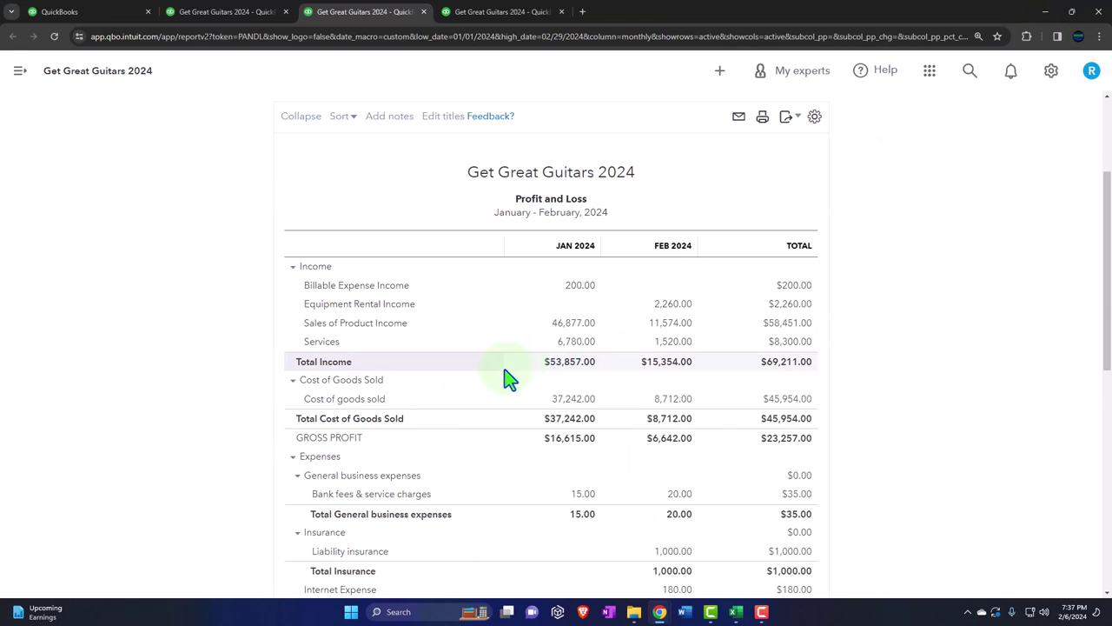
Open Budgeting from the gear Settings menu to list the Budget_FY24_P&L budget
left_click(111, 15)
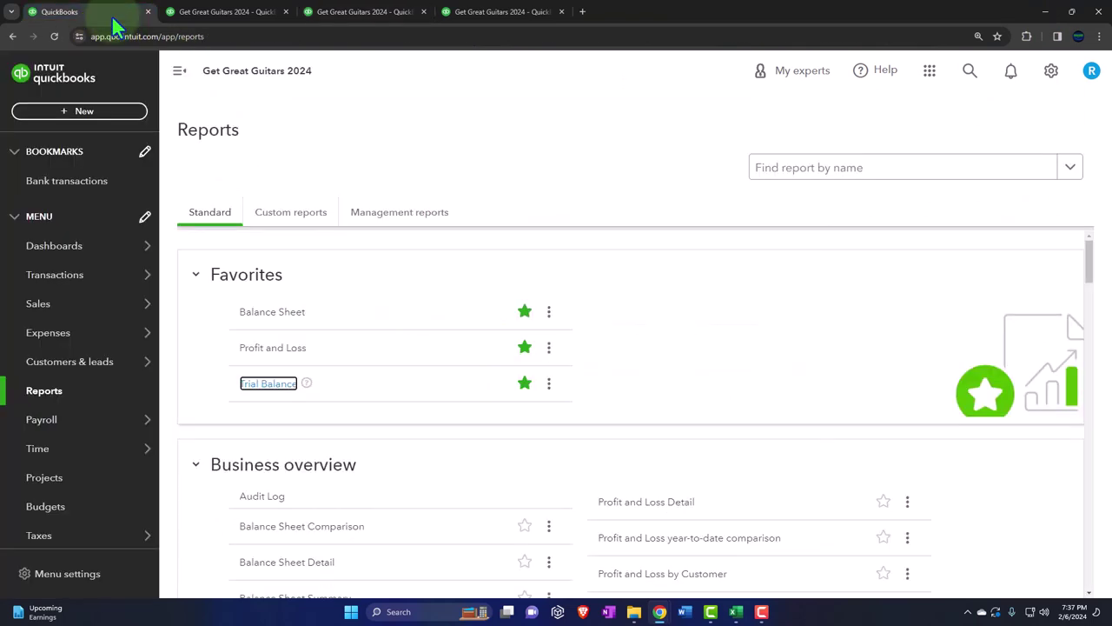
left_click(1053, 74)
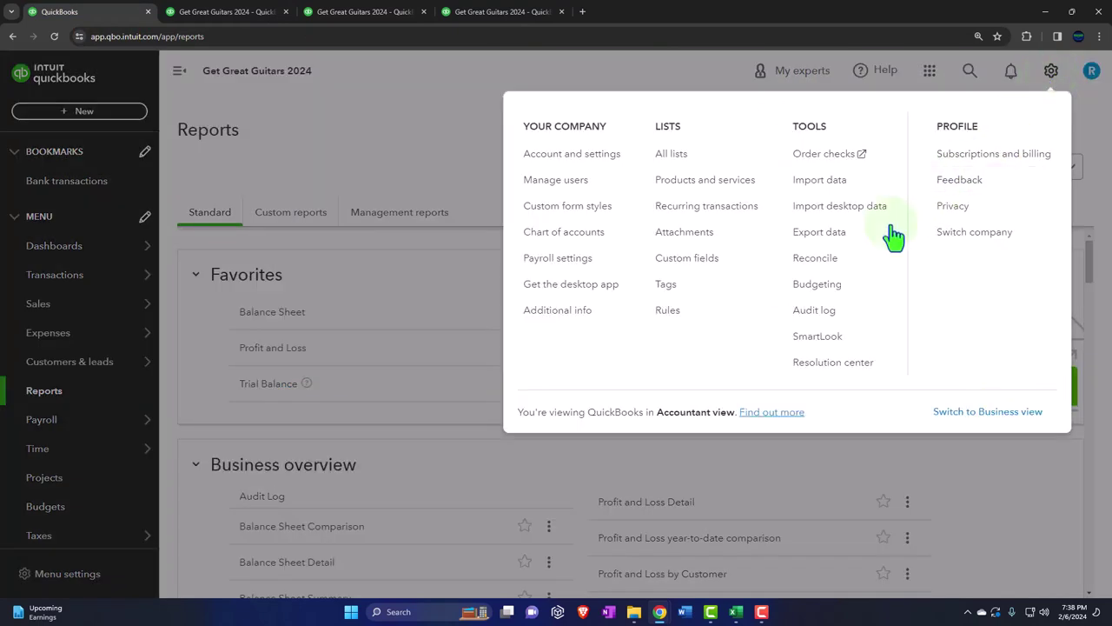
left_click(822, 290)
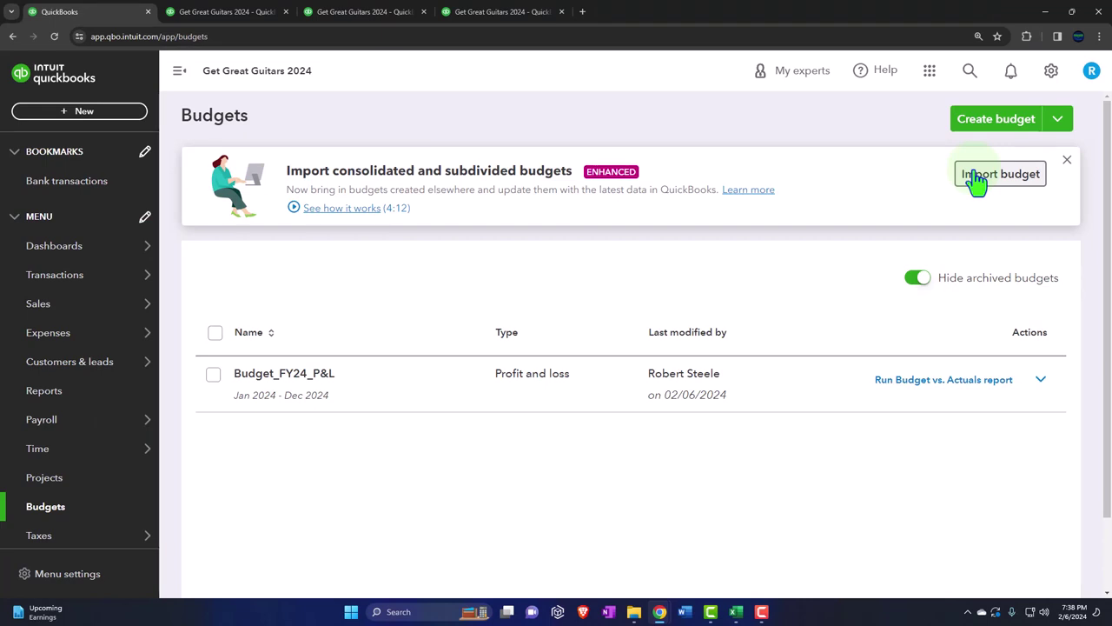
Switch to the browser tab holding the Balance Sheet report
left_click(977, 183)
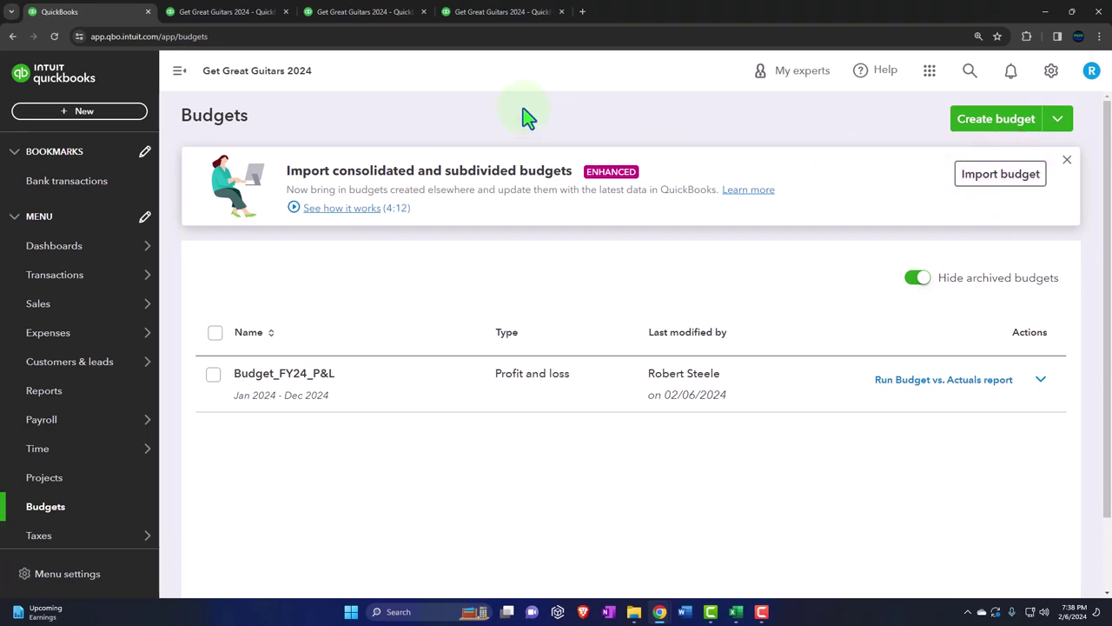
Duplicate the Trial Balance report tab covering 01/01/2024–02/29/2024
left_click(500, 47)
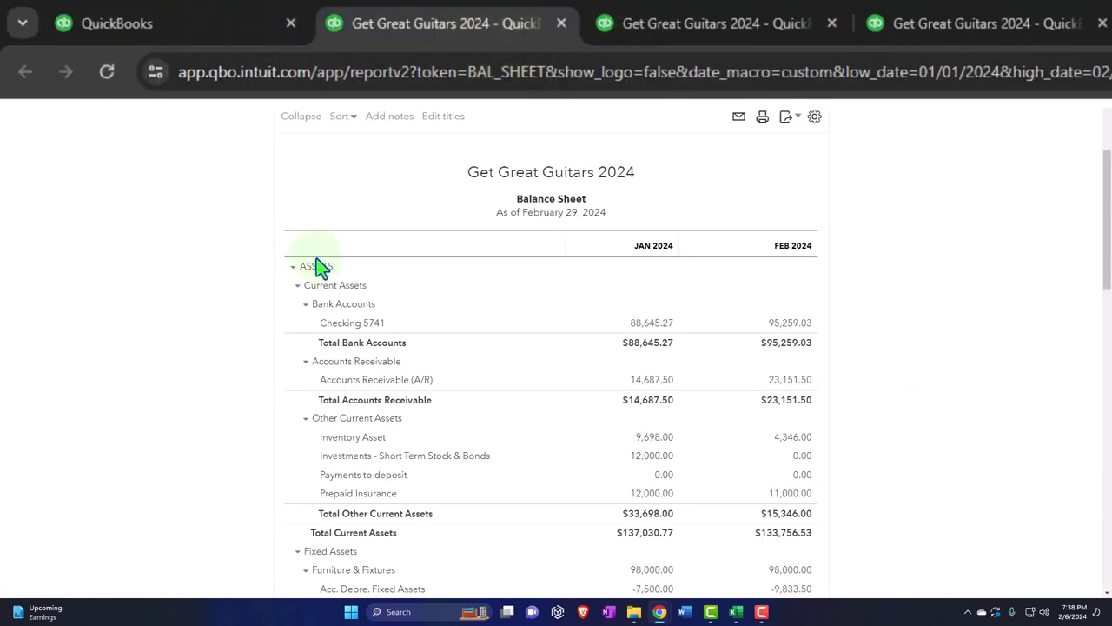
left_click(1026, 37)
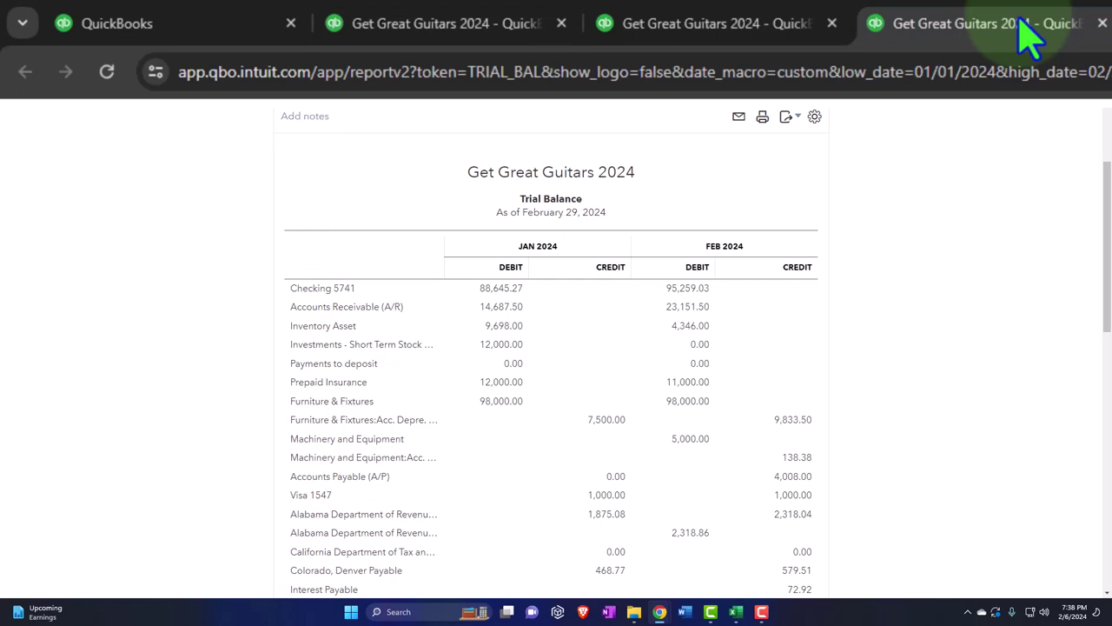
right_click(1025, 37)
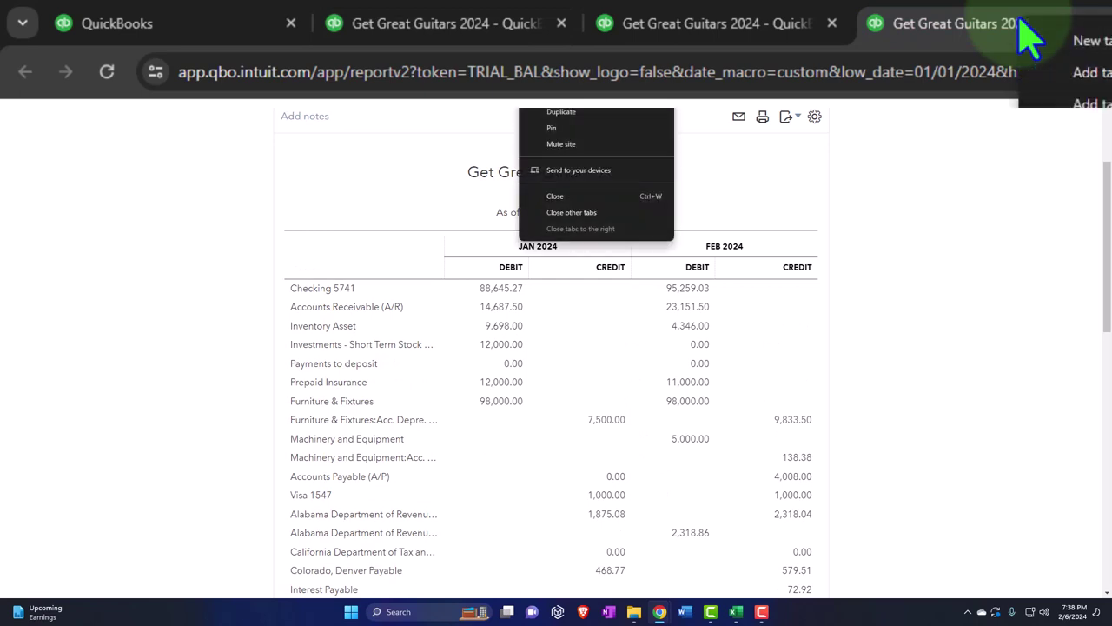
left_click(603, 112)
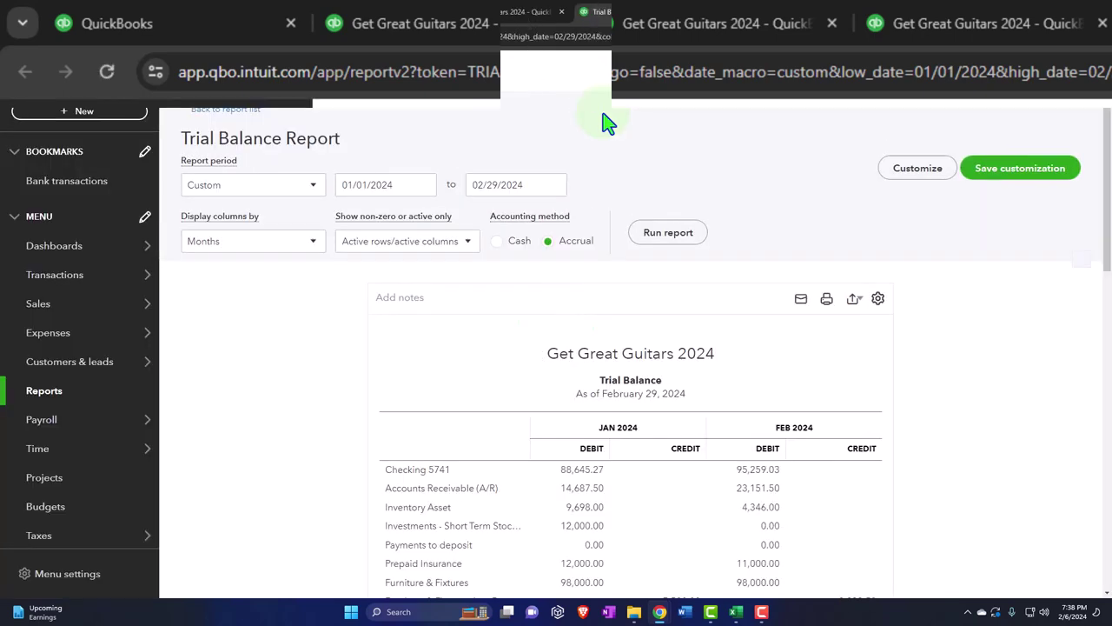
Search reports for 'bu', open Budget Overview for Budget_FY24_P&L, then bring Excel forward
mouse_move(122, 372)
left_click(50, 395)
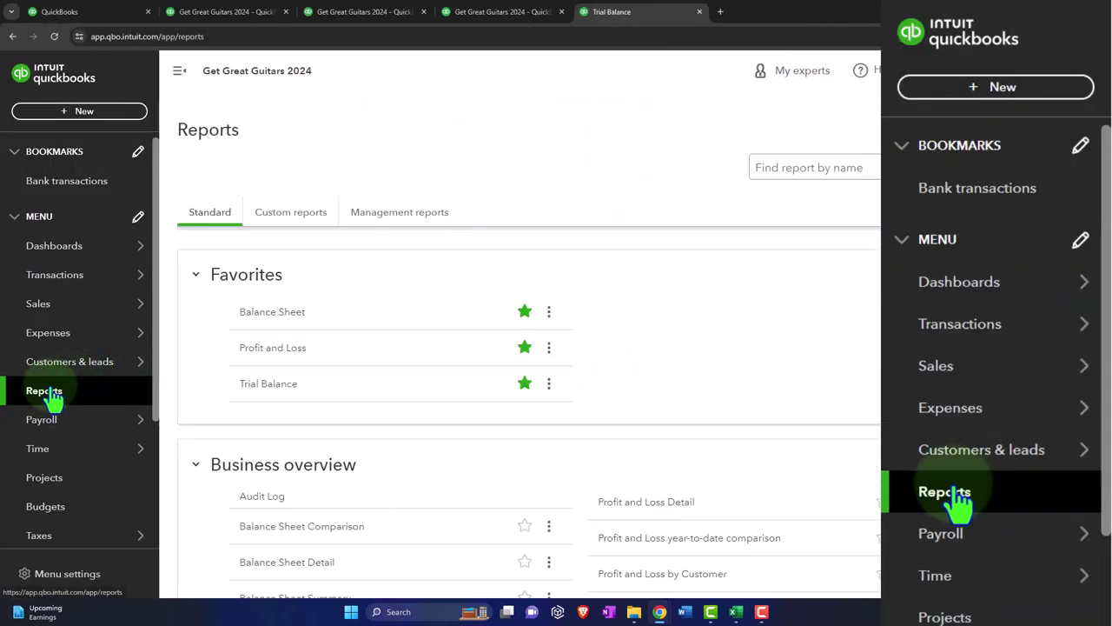
left_click(794, 176)
type("bu")
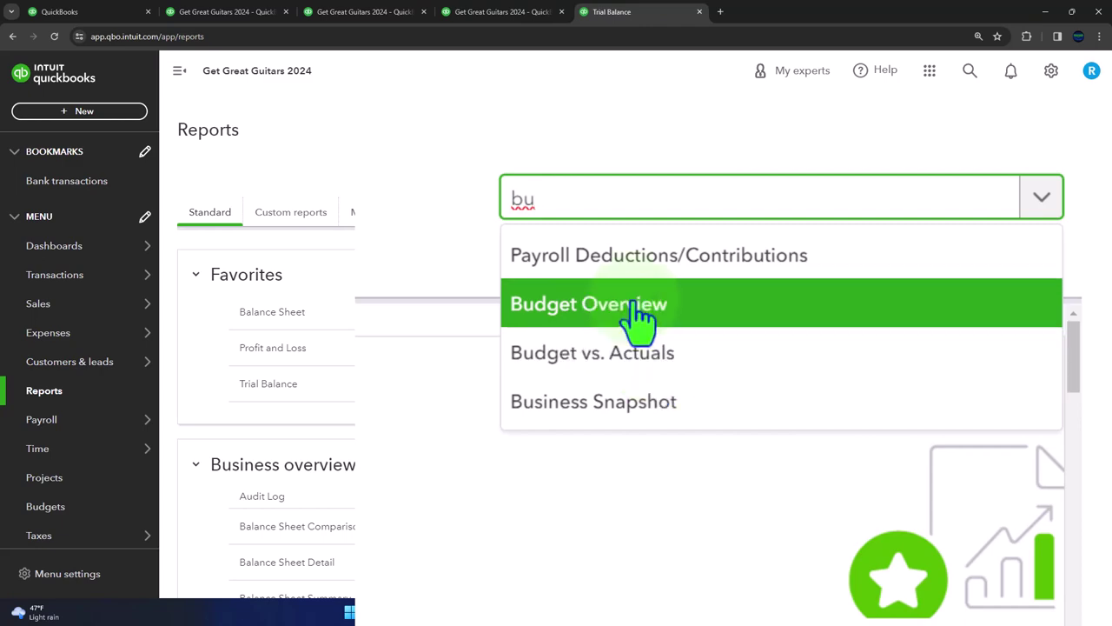
left_click(832, 236)
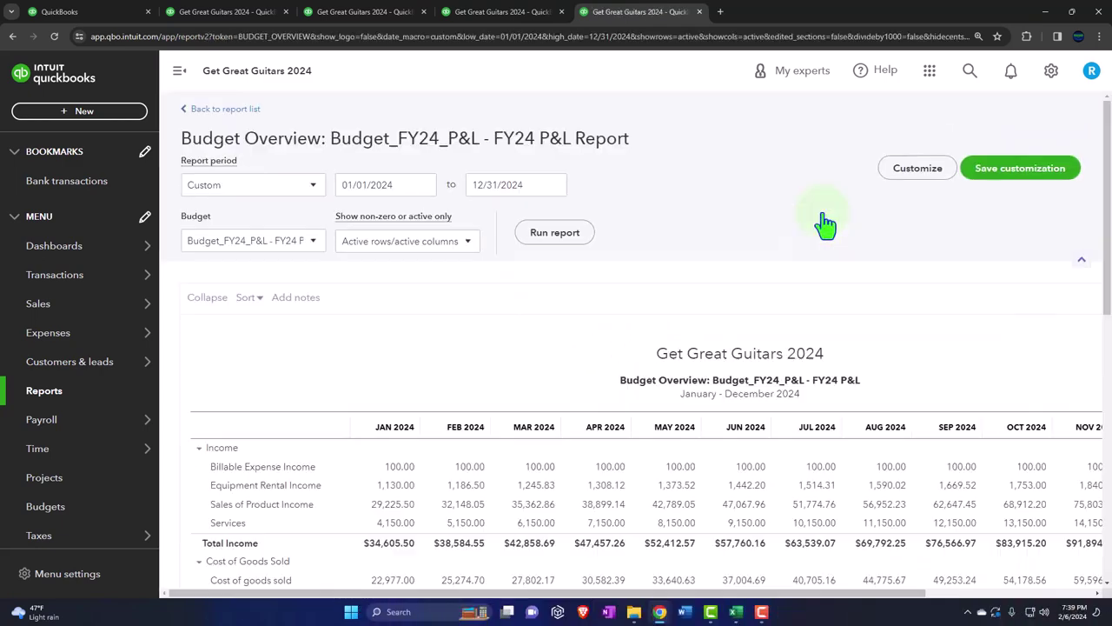
scroll(826, 224, "down", 2)
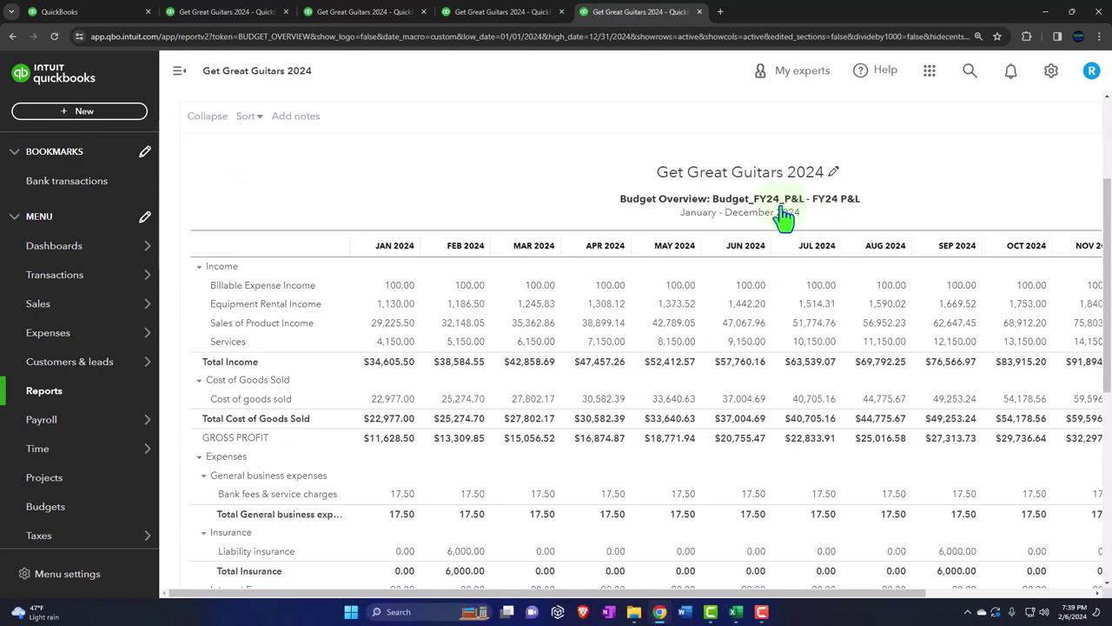
left_click(179, 71)
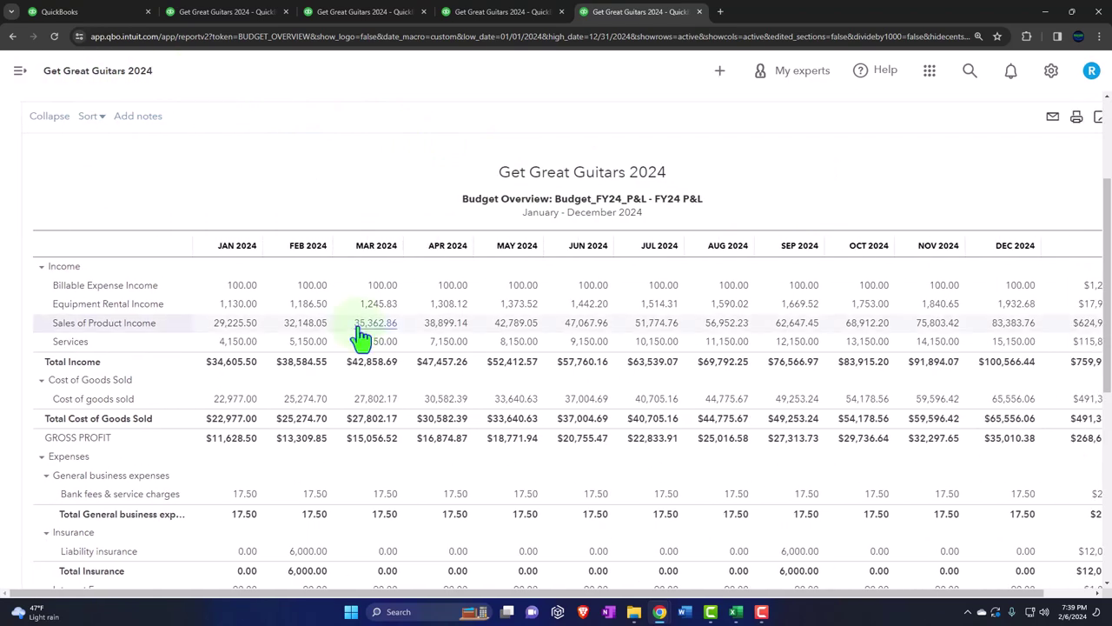
left_click(376, 315)
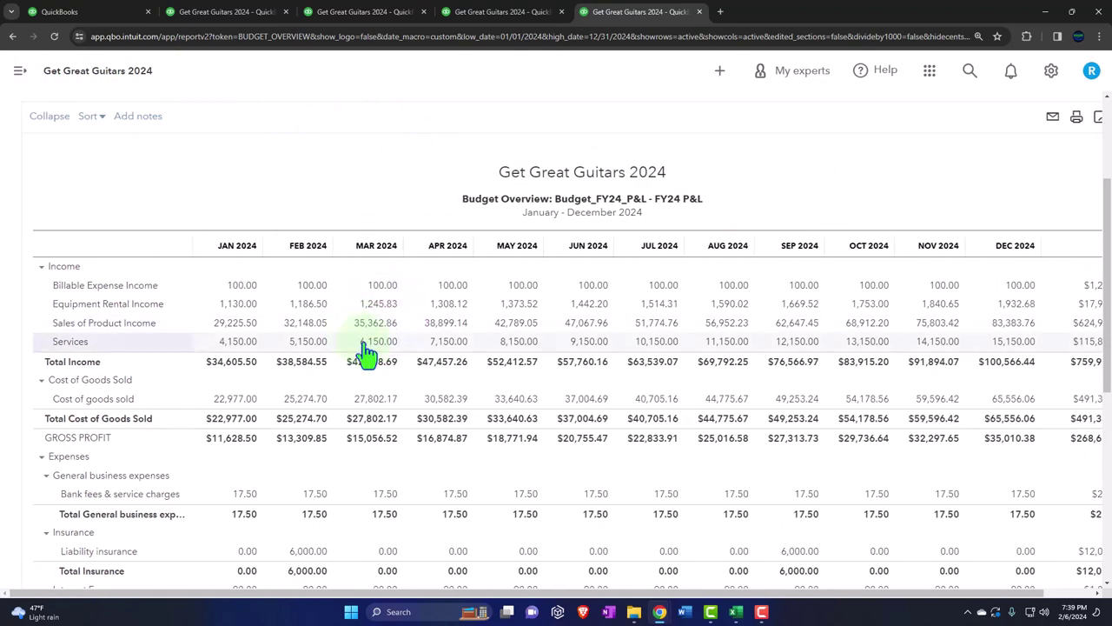
left_click(737, 612)
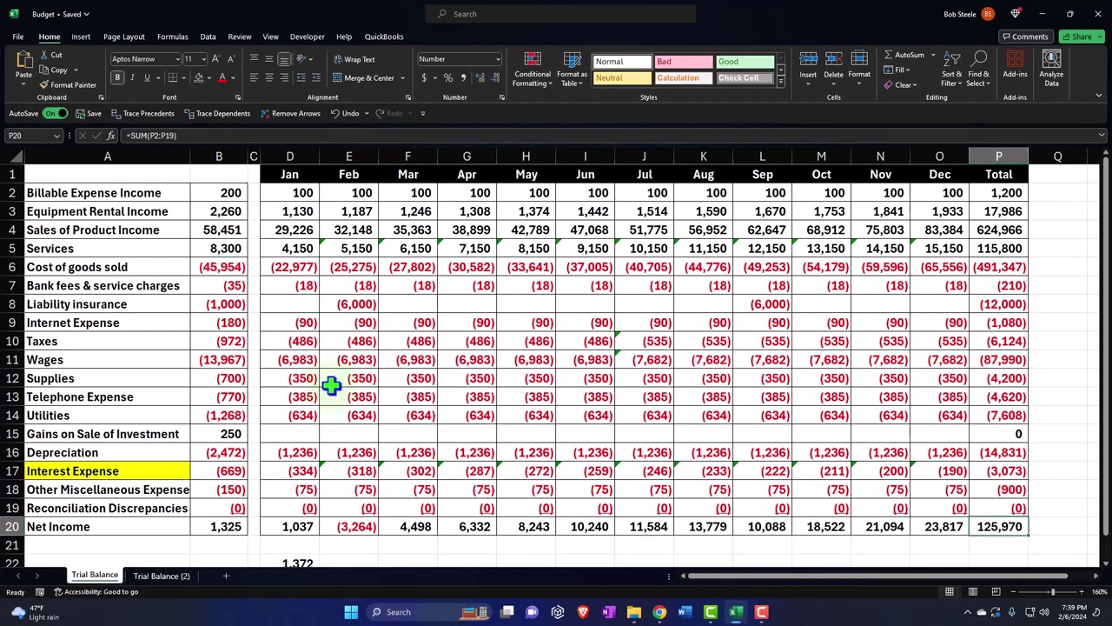
Launch Calculator in always-on-top mode and move it to the middle of the screen
left_click(396, 609)
left_click(417, 304)
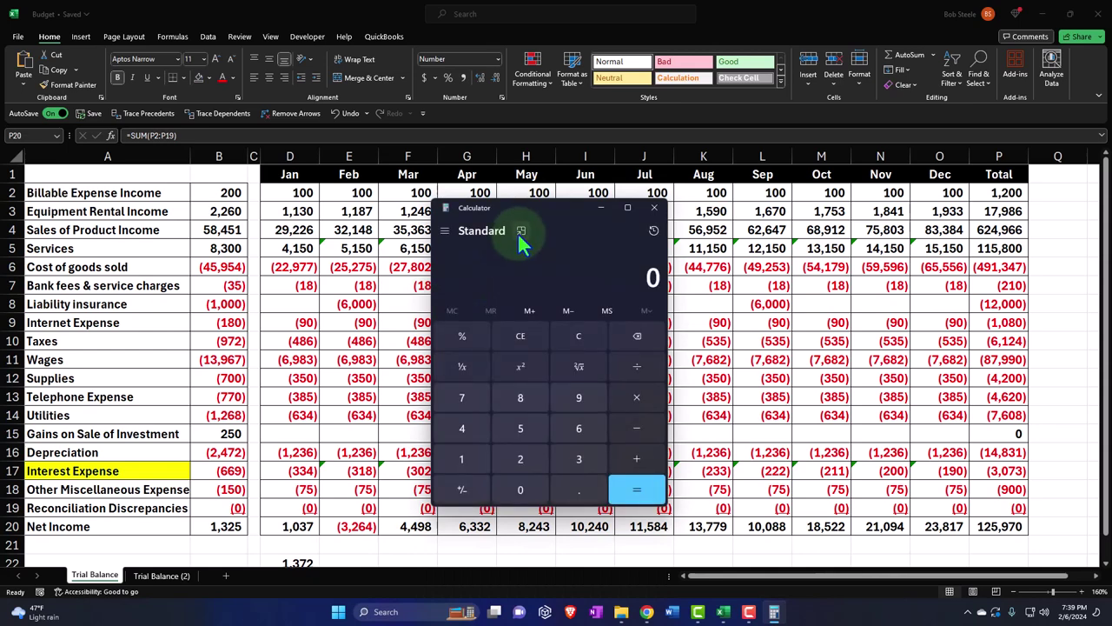
left_click(521, 232)
left_click_drag(895, 39, 616, 202)
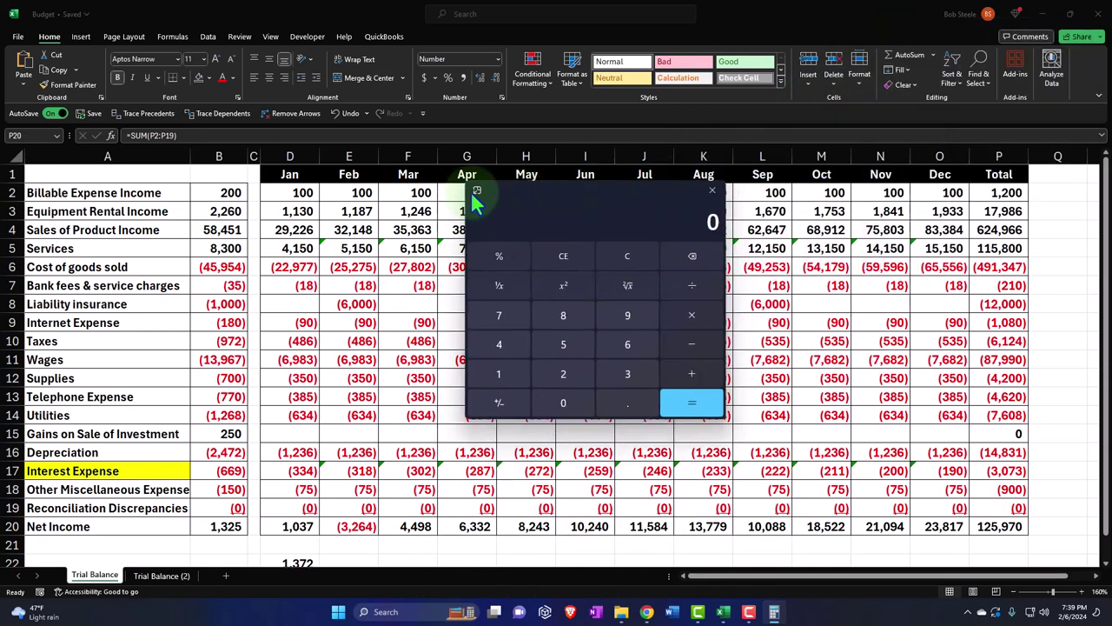
Select January income cells D2:D5 and enter their 34606 total into Calculator, then hide Excel
left_click_drag(289, 193, 312, 236)
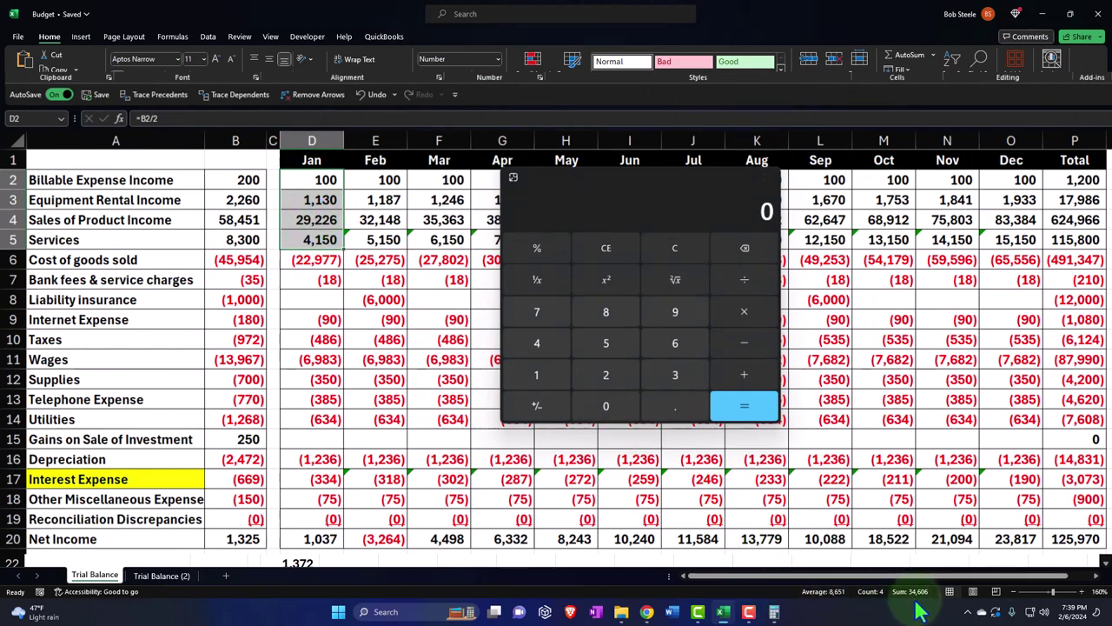
left_click(680, 250)
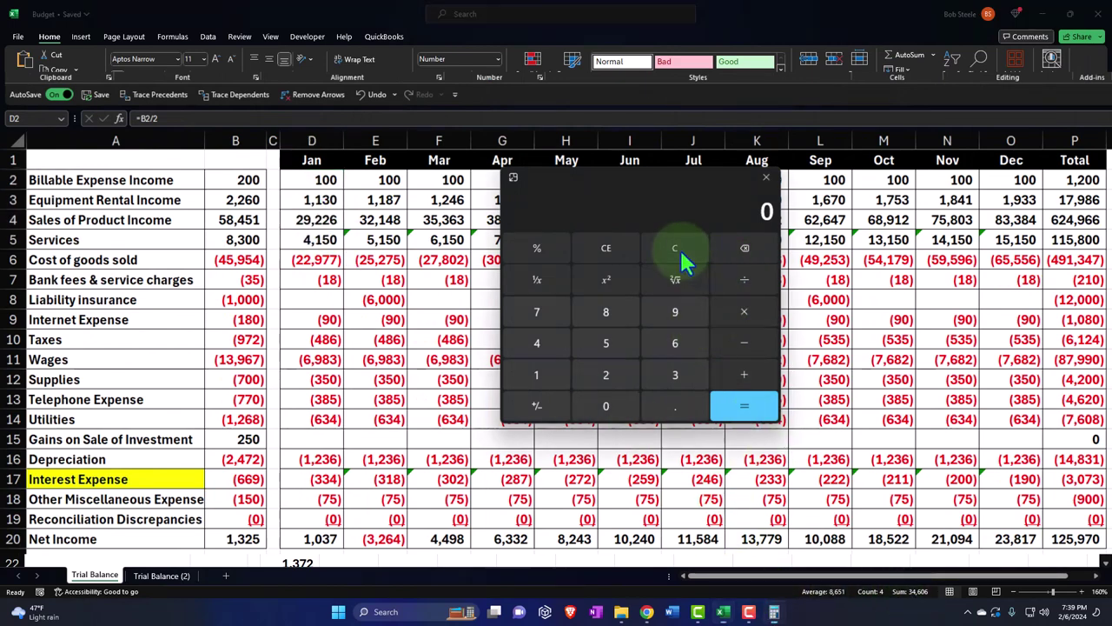
type("34606")
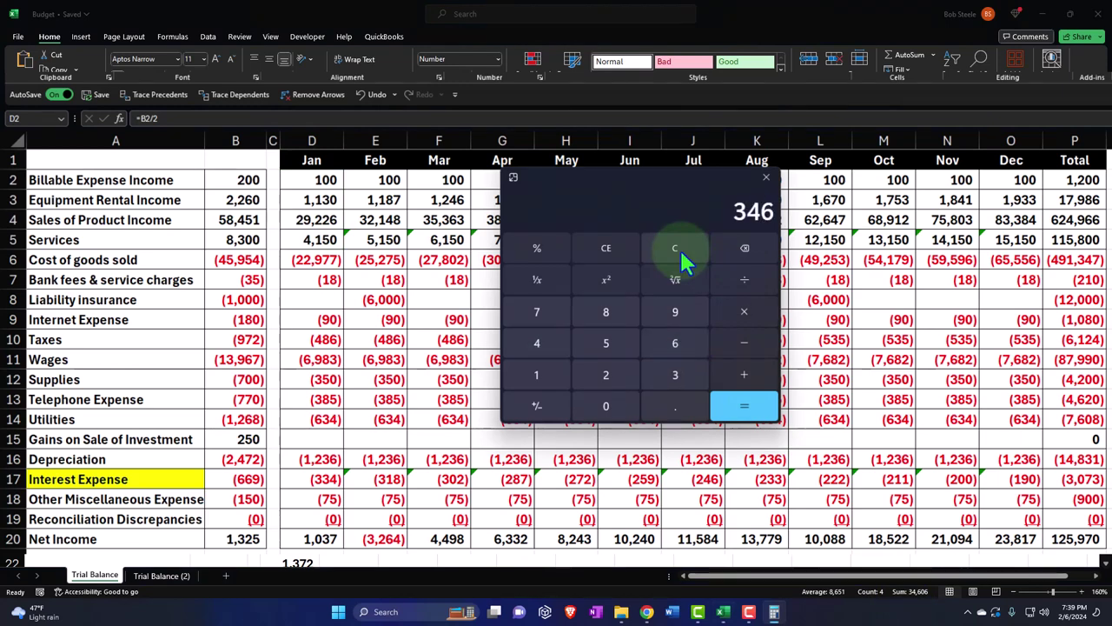
left_click(724, 614)
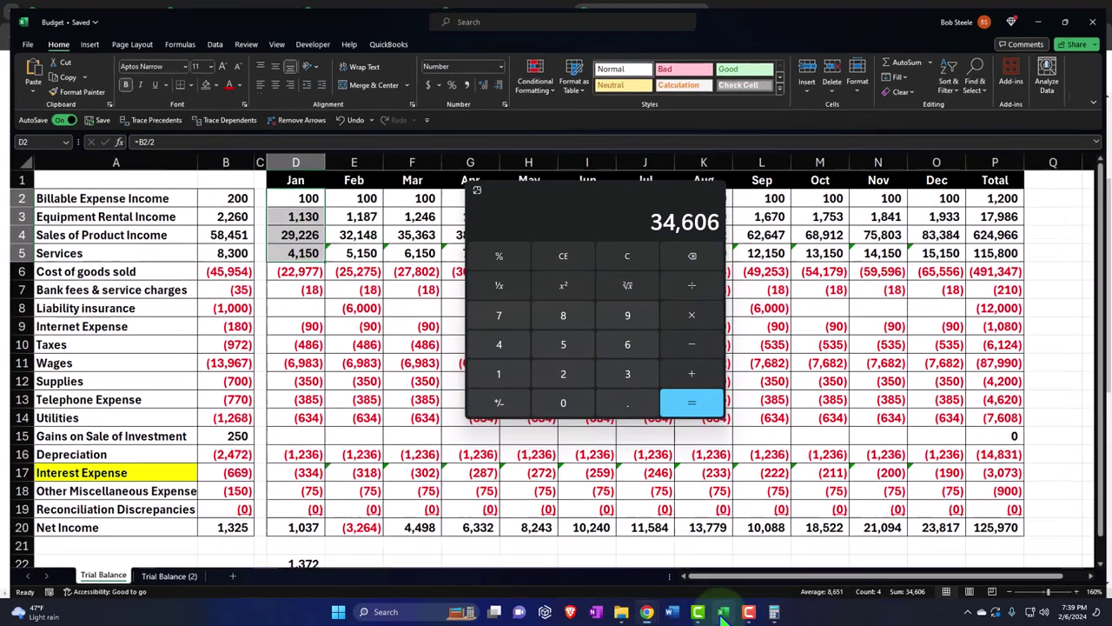
Move the calculator beside the Budget Overview and compare January Total Income $34,605.50 with Excel's 34,606
left_click(724, 614)
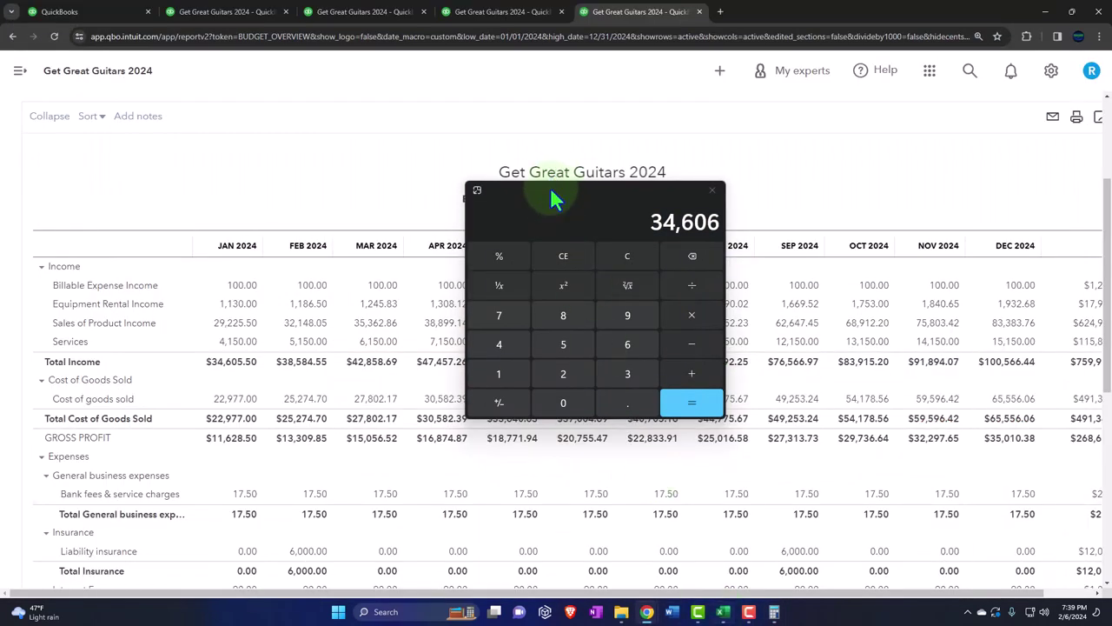
left_click_drag(550, 187, 607, 223)
scroll(380, 302, "down", 3)
scroll(380, 301, "up", 3)
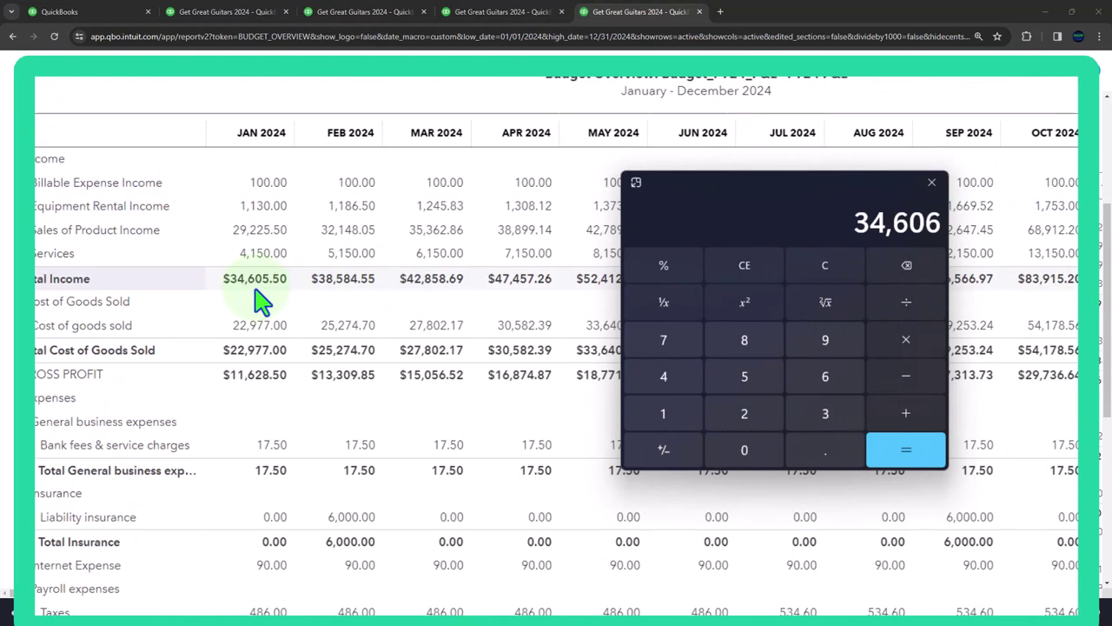
scroll(260, 300, "down", 5)
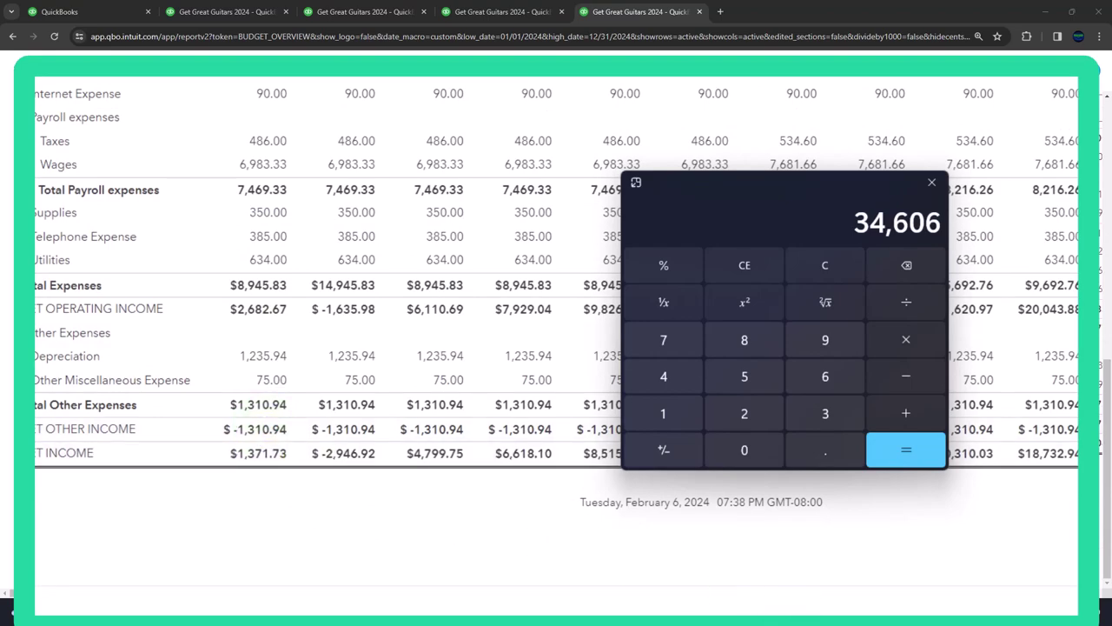
key("alt+Tab")
scroll(360, 521, "down", 1)
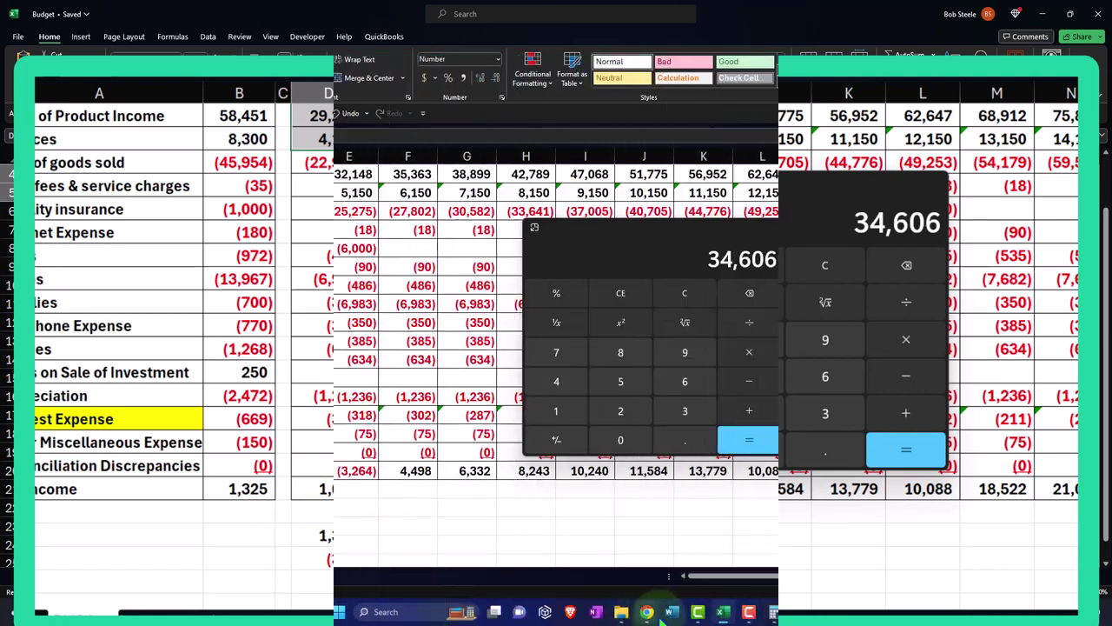
left_click(723, 612)
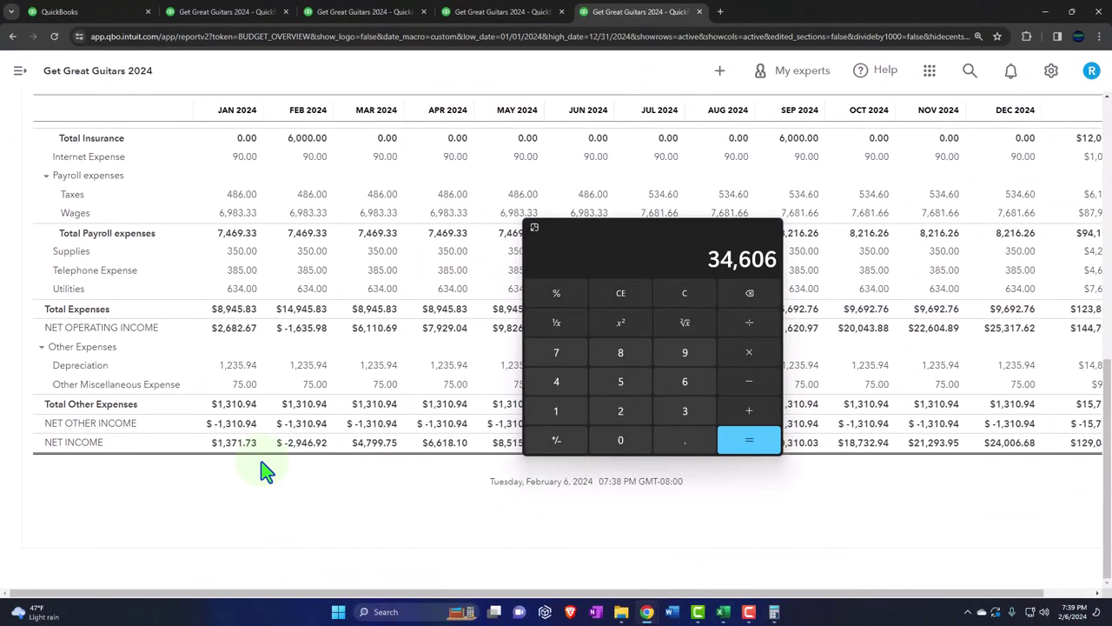
Collapse and re-expand the report's Expenses section, then return to the Excel budget workbook
scroll(261, 551, "up", 10)
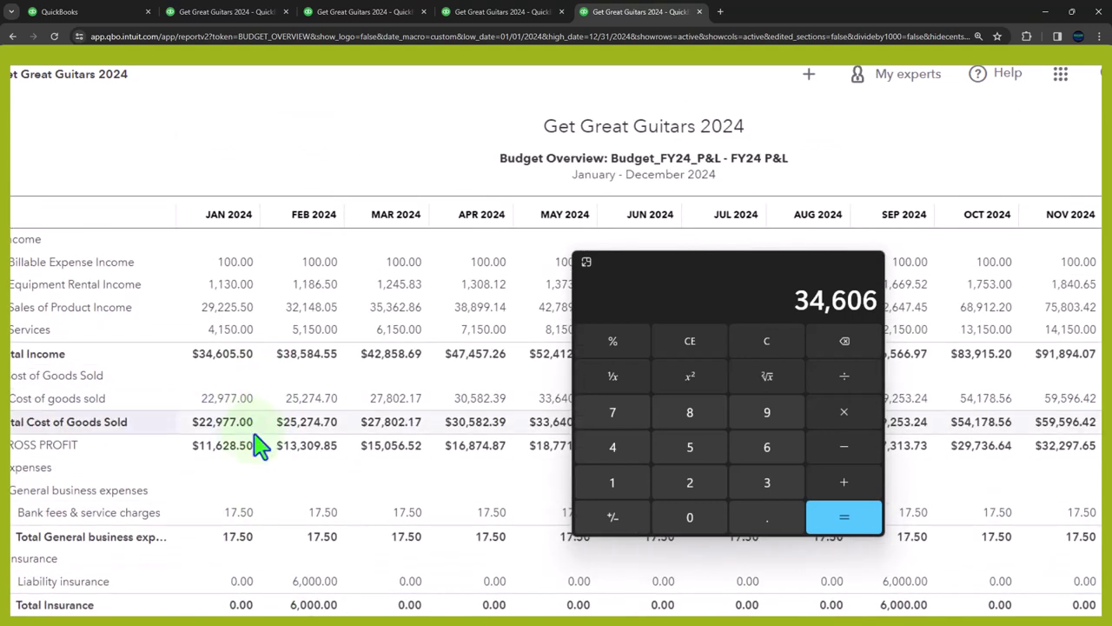
scroll(260, 445, "down", 1)
scroll(261, 445, "down", 2)
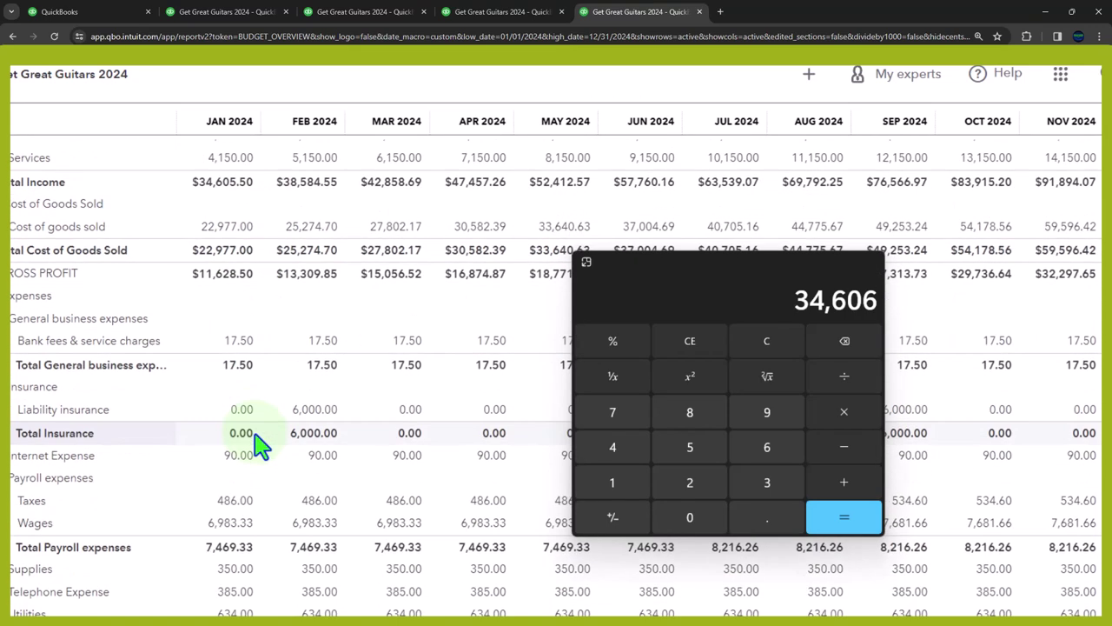
left_click(26, 295)
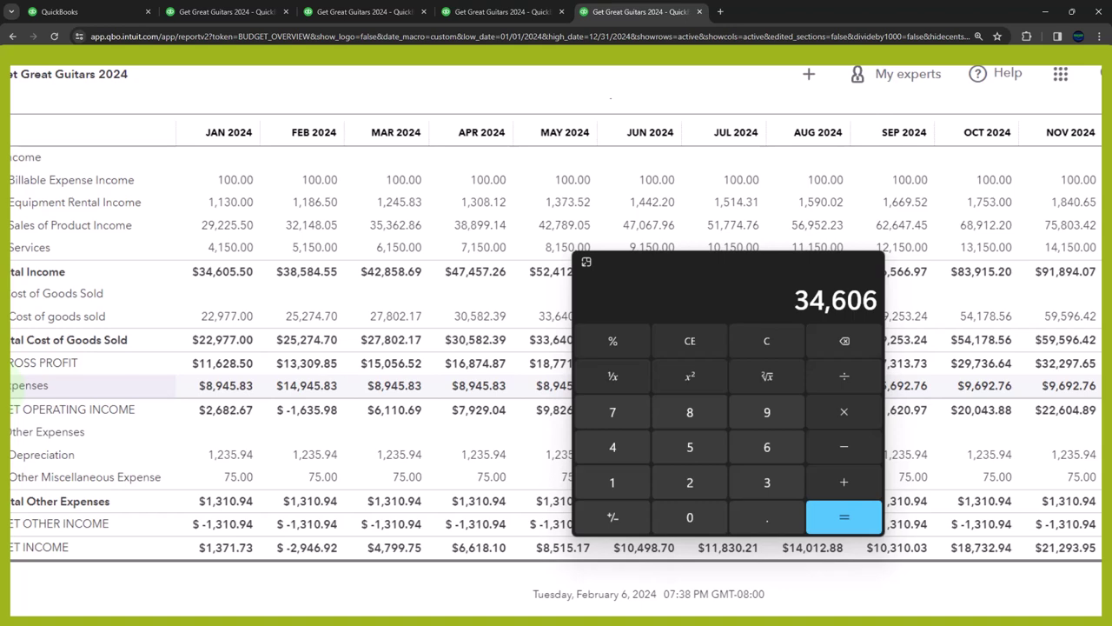
left_click(12, 385)
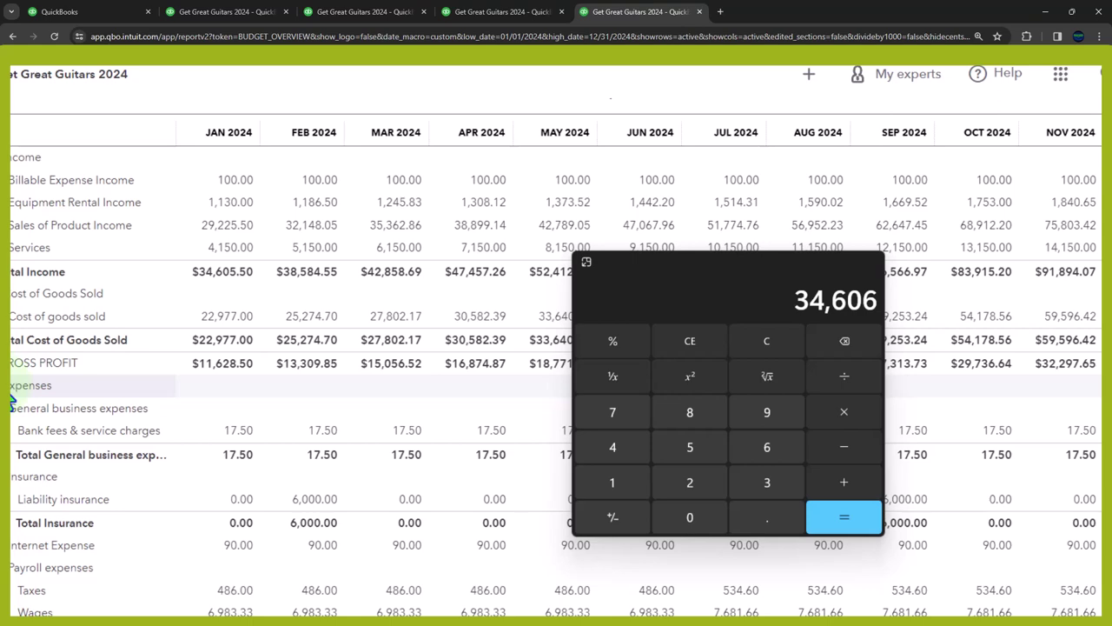
scroll(12, 400, "down", 4)
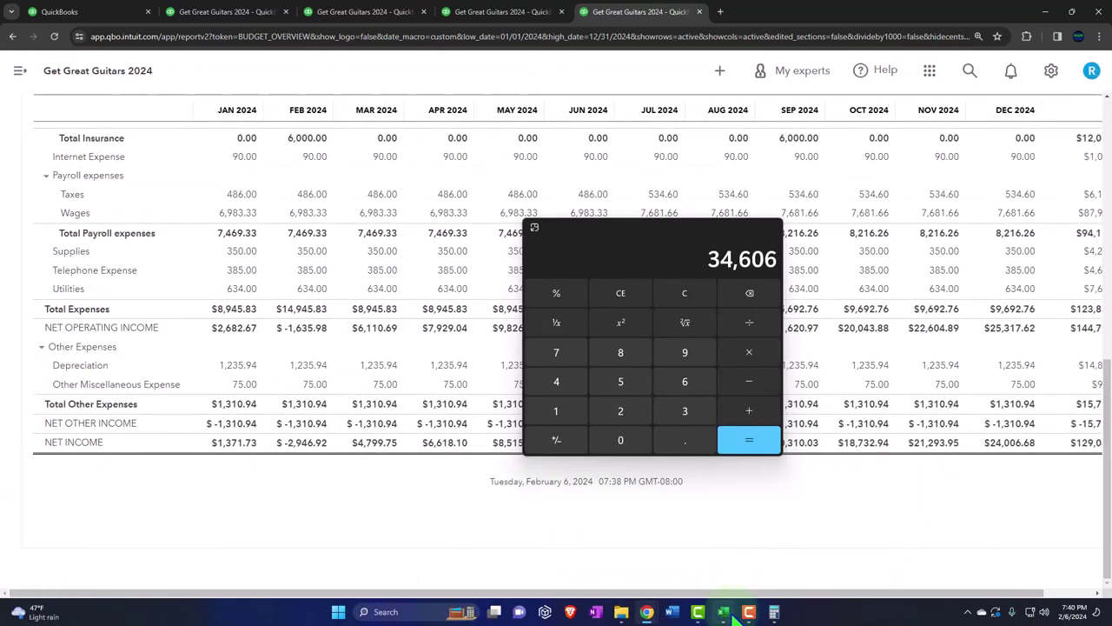
left_click(724, 610)
Subtract the report's 1,371.73 net income from Excel's 1,037 to get -334.73, then return to Excel
left_click(679, 303)
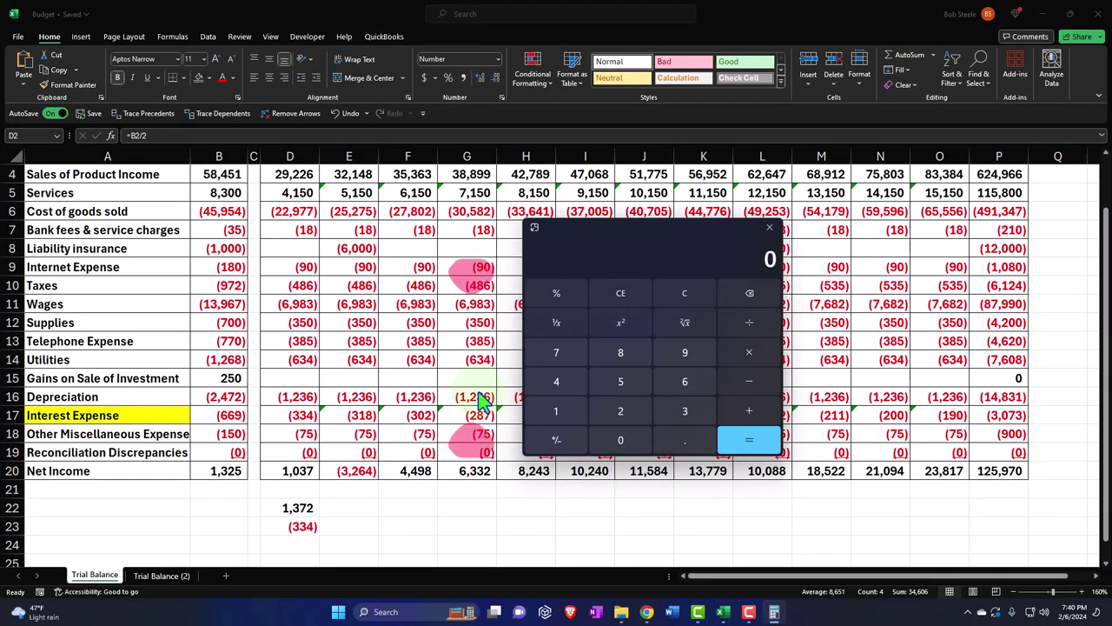
type("1037")
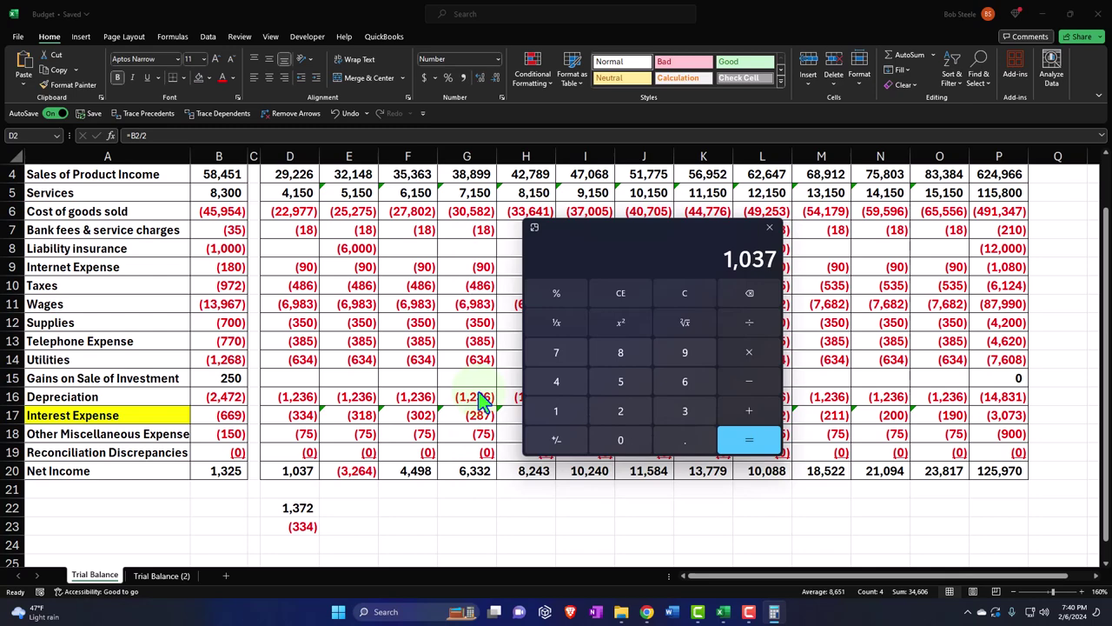
left_click(725, 612)
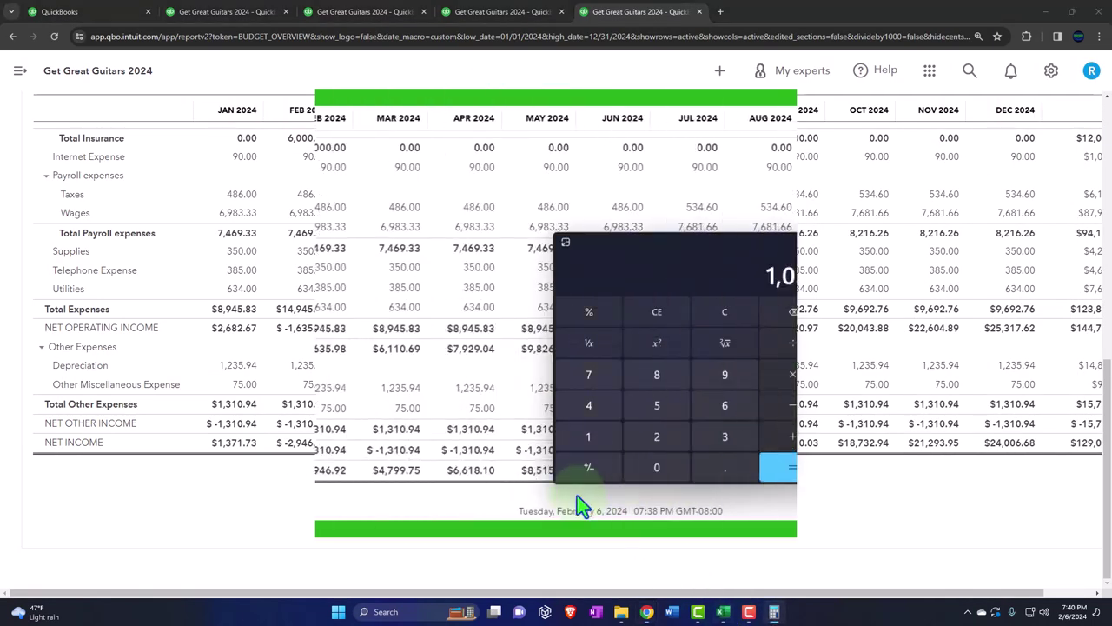
key("BackSpace")
key("BackSpace")
key("BackSpace")
type("37")
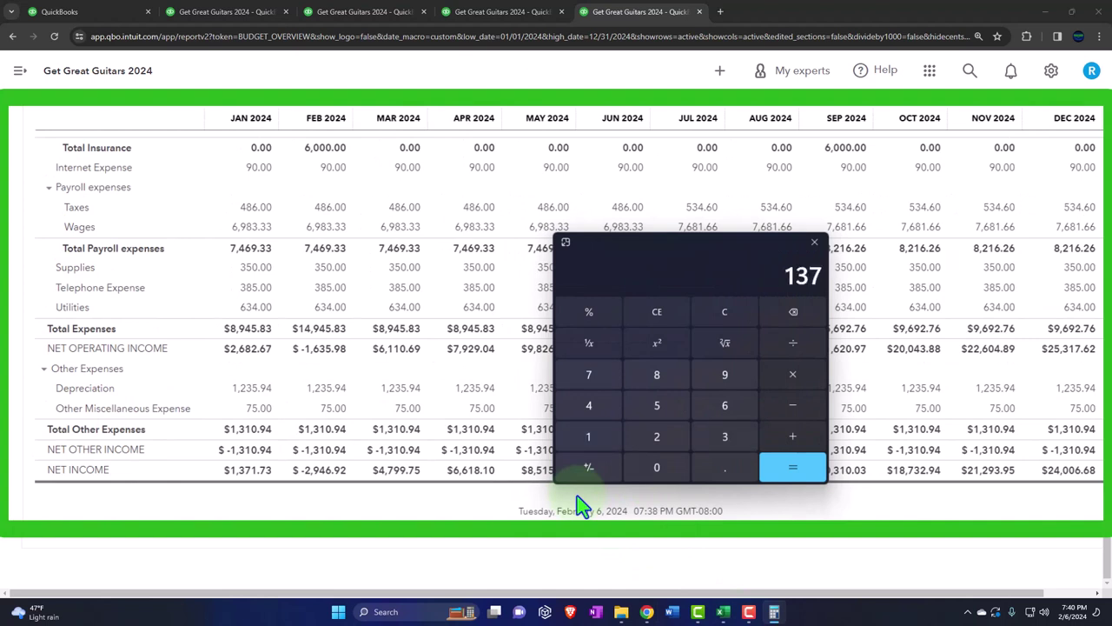
type("1.73")
key("Return")
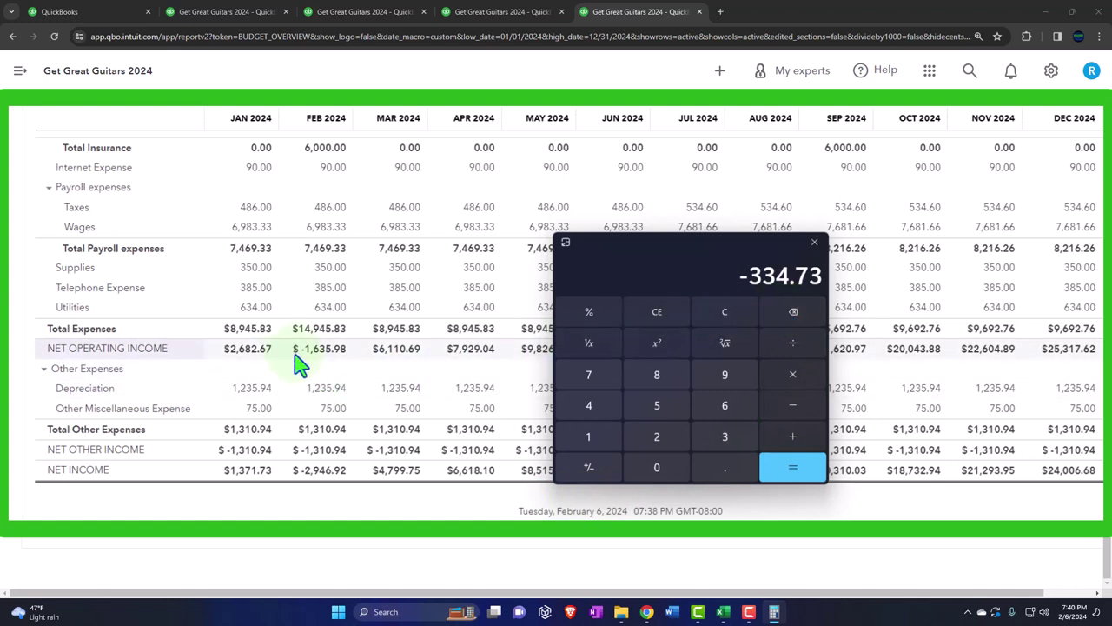
scroll(289, 341, "up", 1)
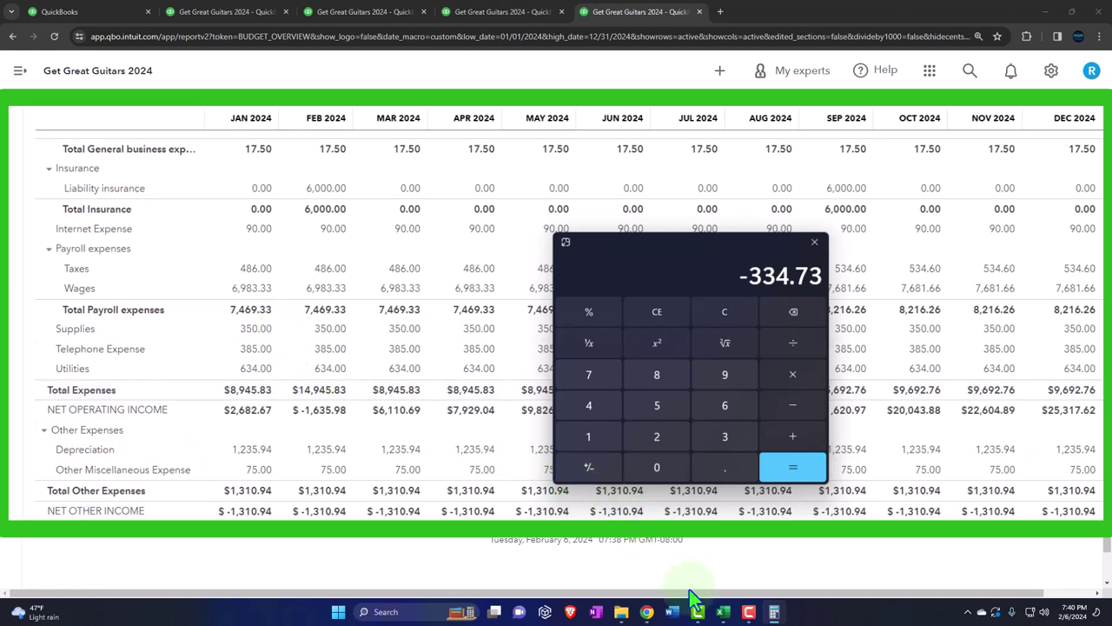
left_click(727, 614)
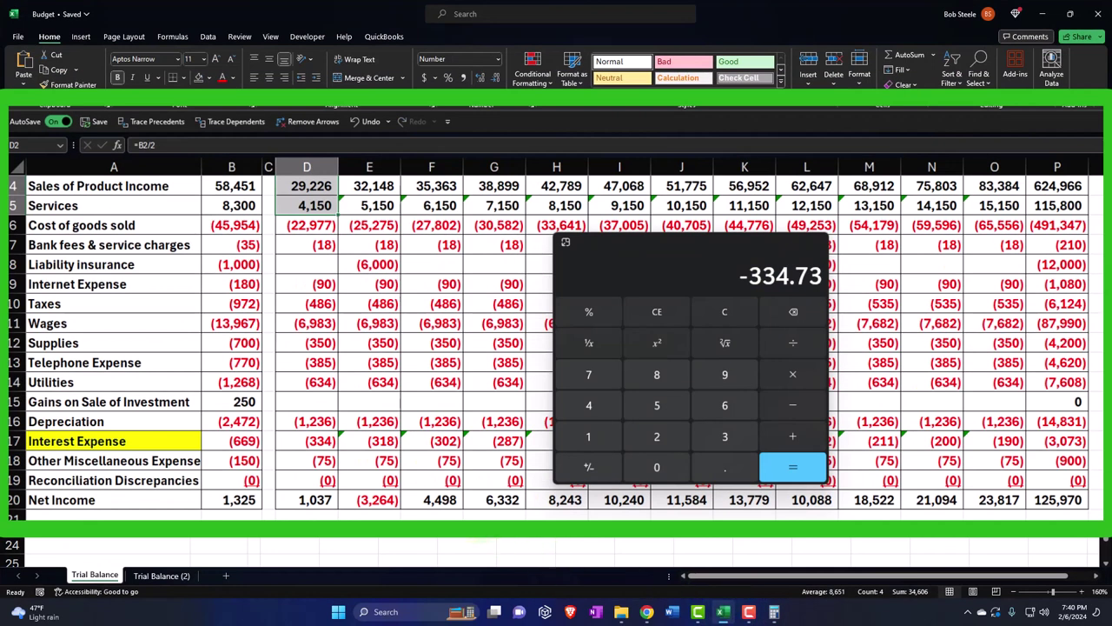
Check Interest Expense in D17, halve -334.73 to -167.365, close the calculator and hide Excel
left_click(320, 441)
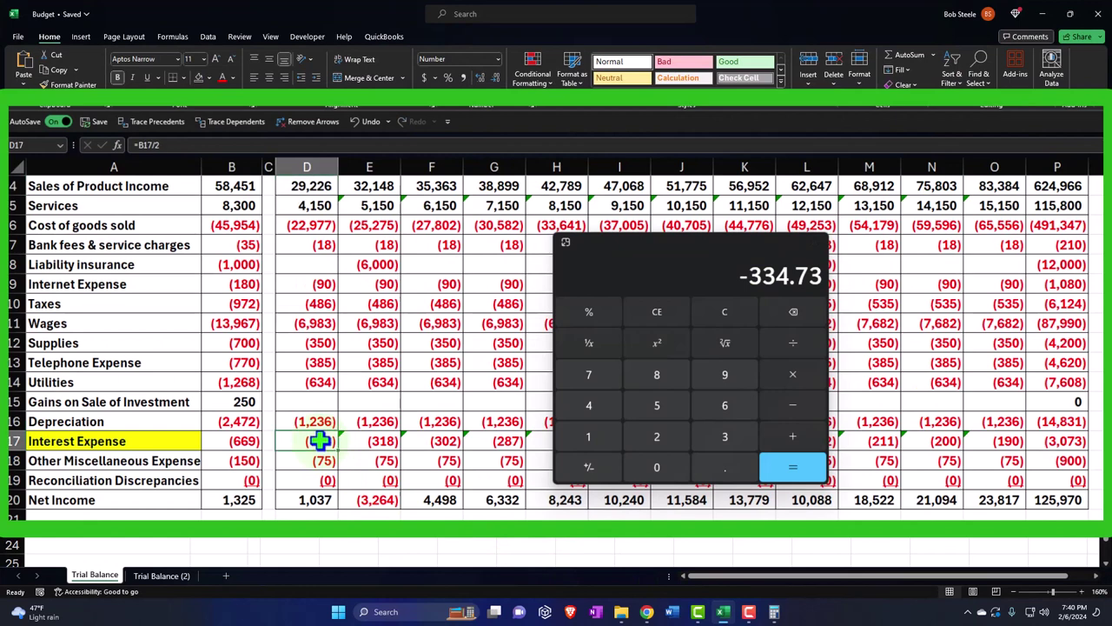
left_click(161, 441)
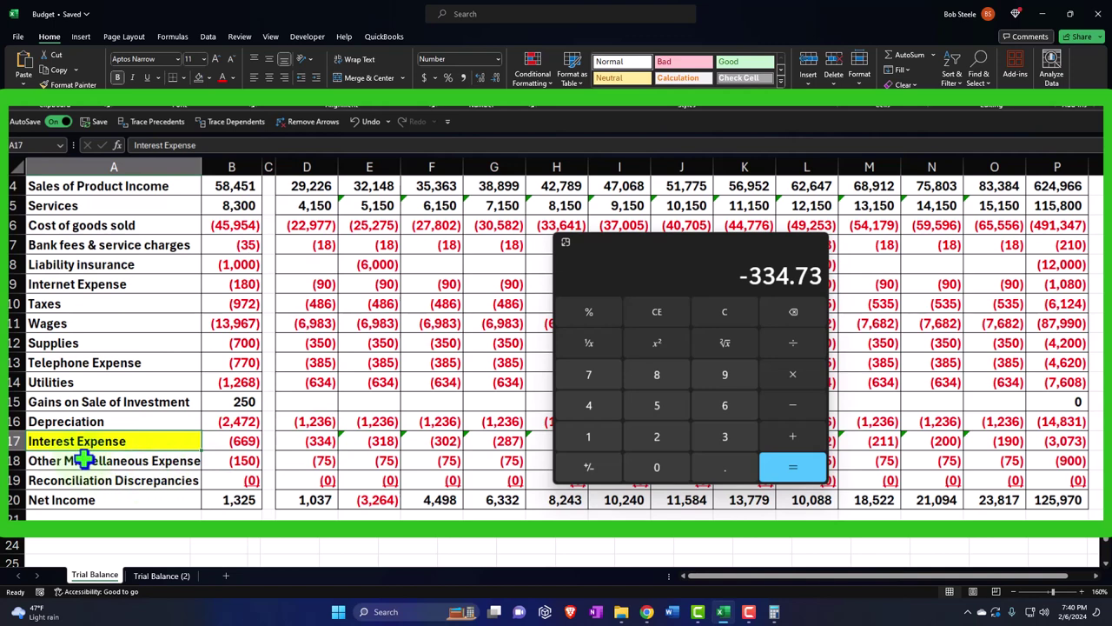
left_click(632, 287)
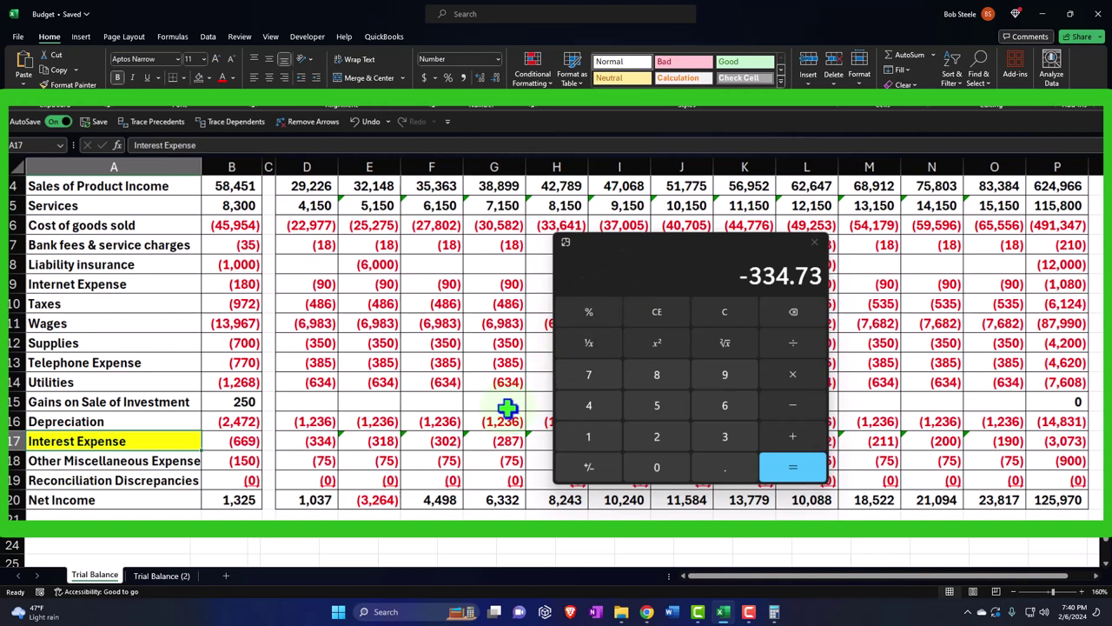
left_click(793, 342)
key("2")
key("Return")
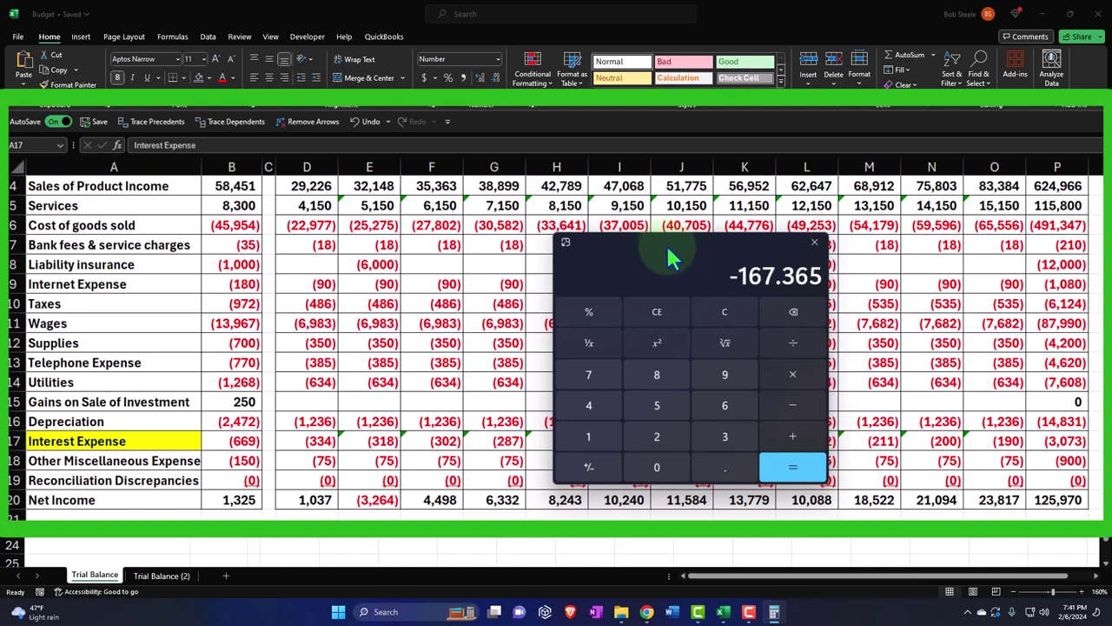
left_click(814, 242)
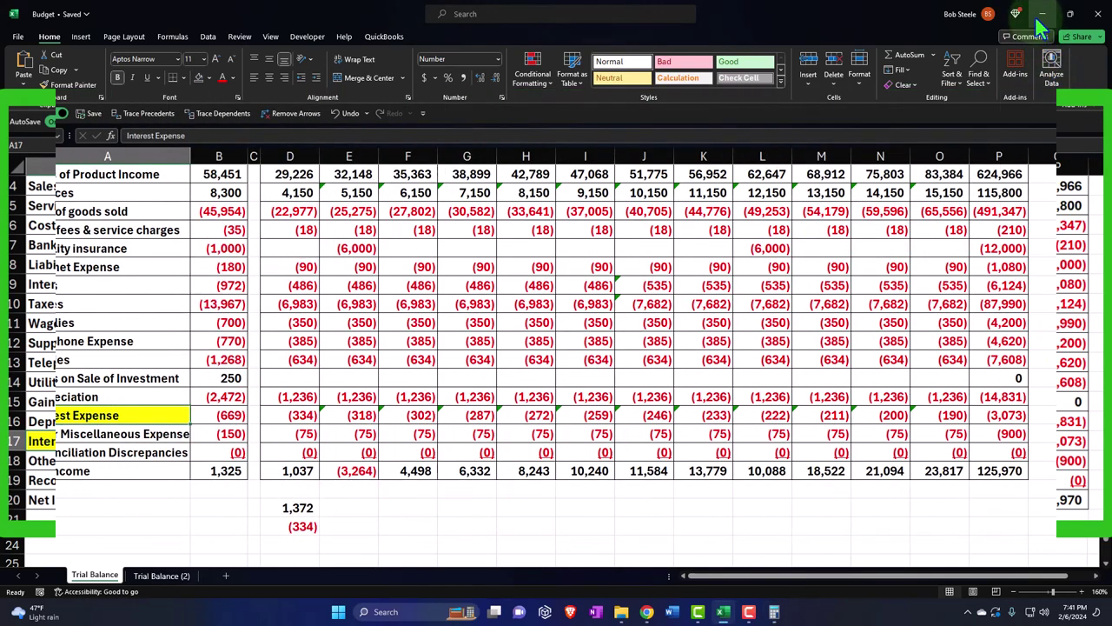
left_click(1043, 14)
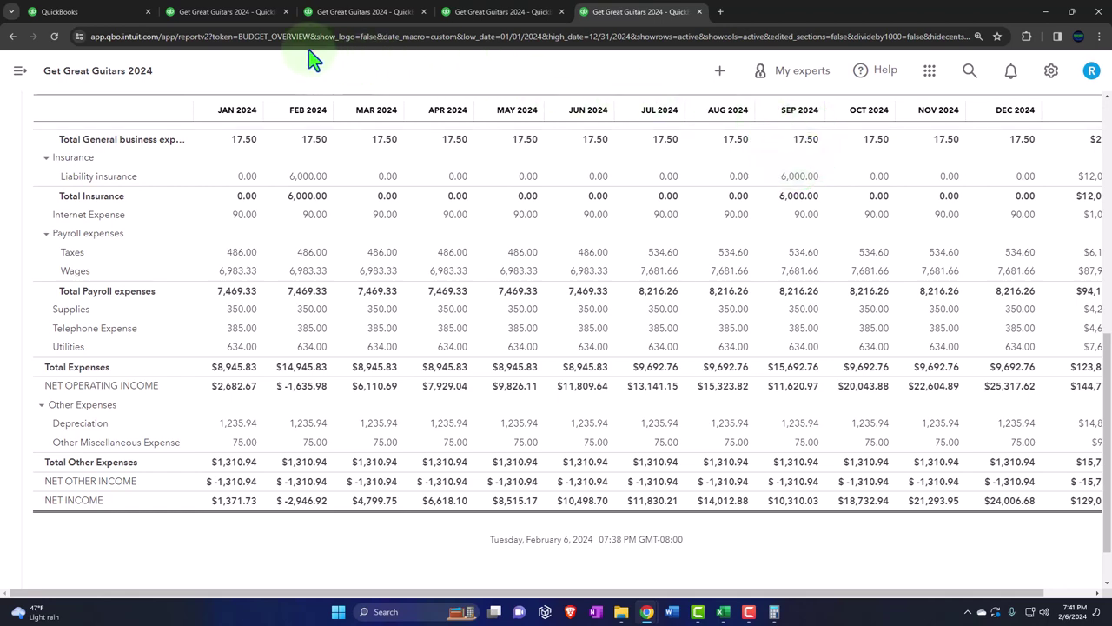
Go to Budgeting from the gear menu and show the action list for Budget_FY24_P&L
left_click(98, 14)
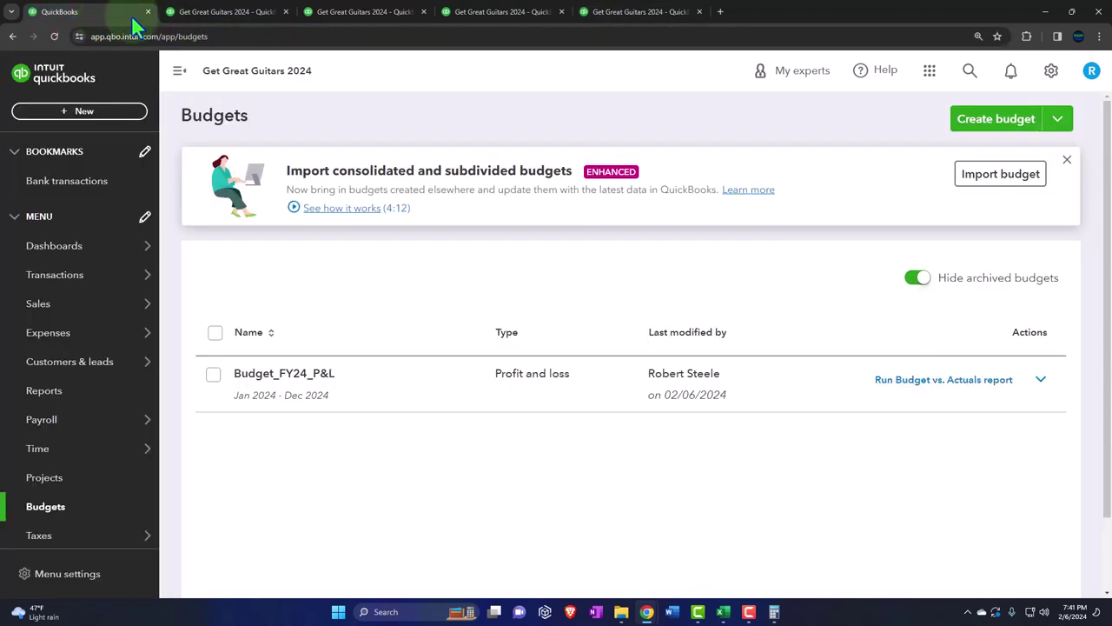
left_click(1052, 72)
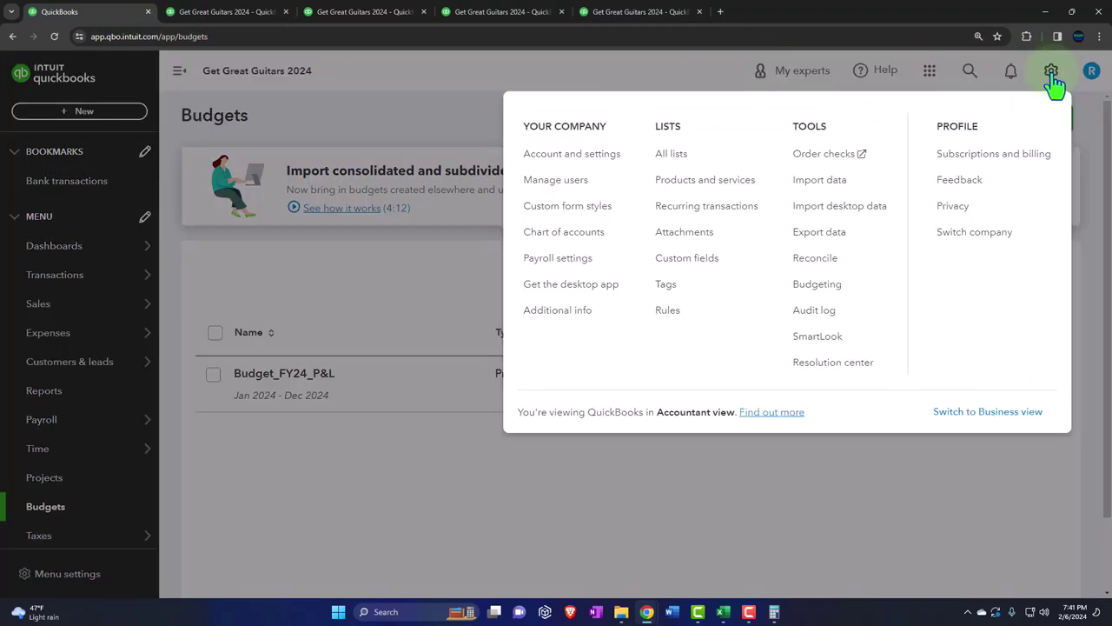
left_click(817, 285)
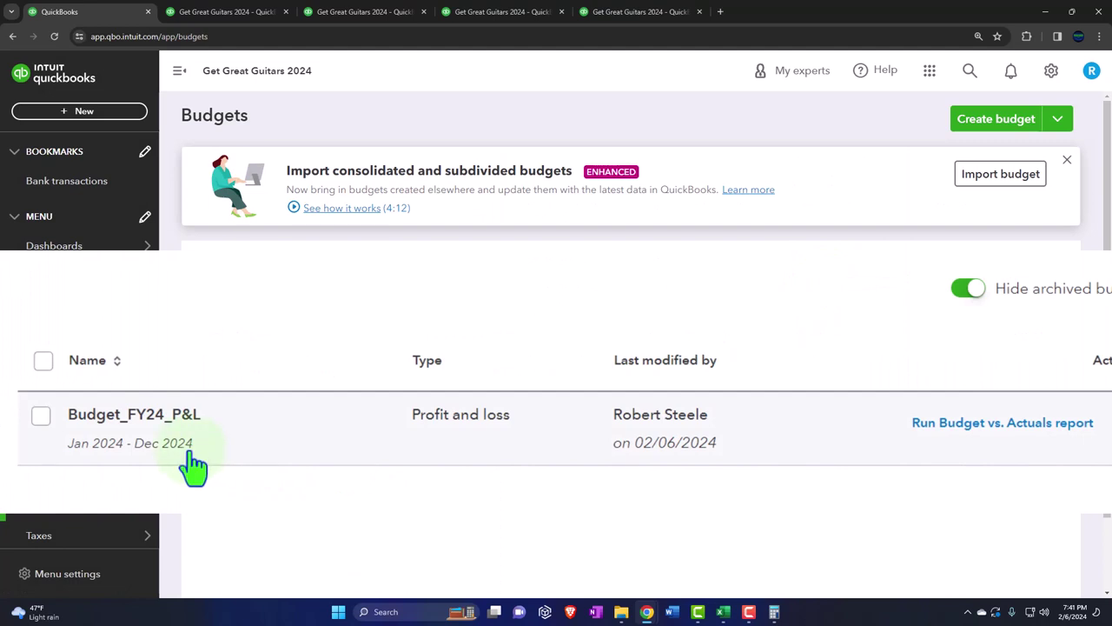
left_click(1107, 423)
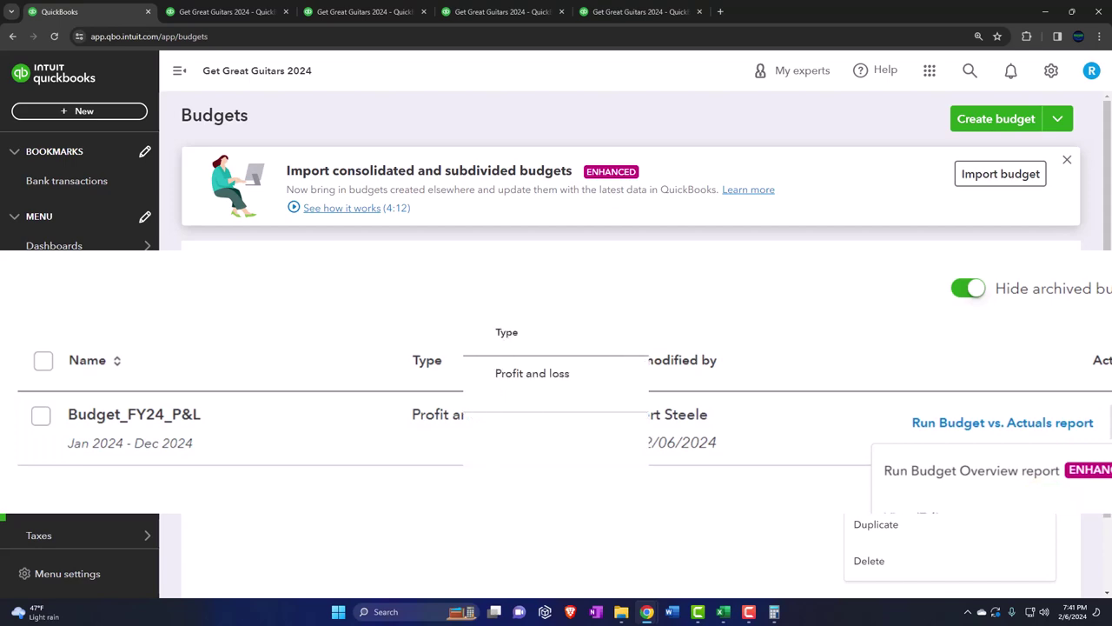
Open Budget_FY24_P&L with View/Edit and scroll down to the empty Interest Expense row
left_click(898, 453)
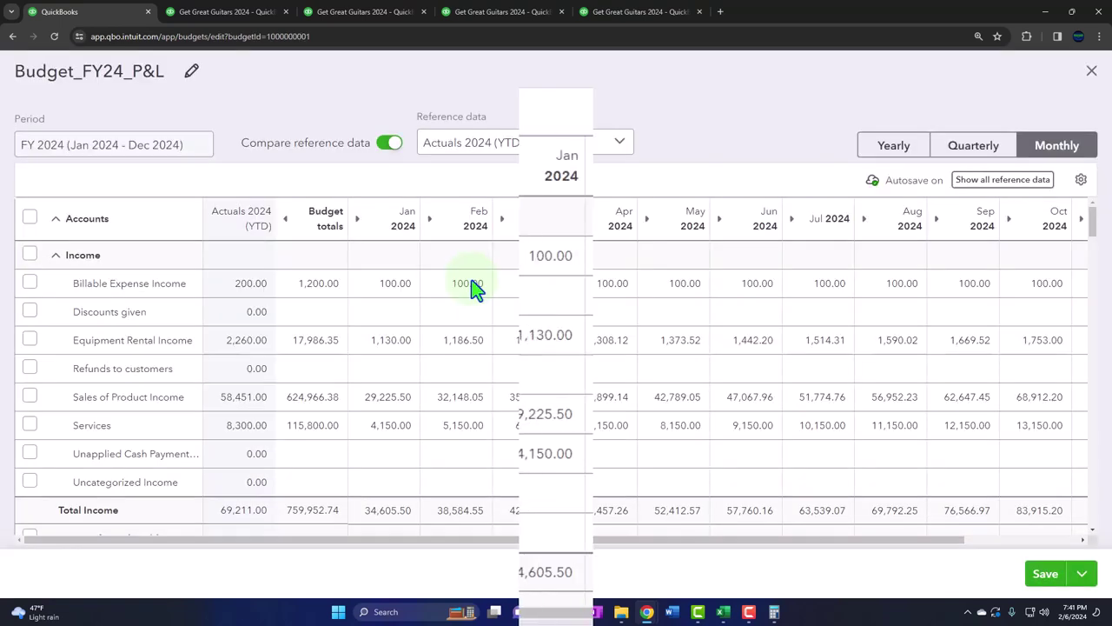
scroll(199, 422, "down", 5)
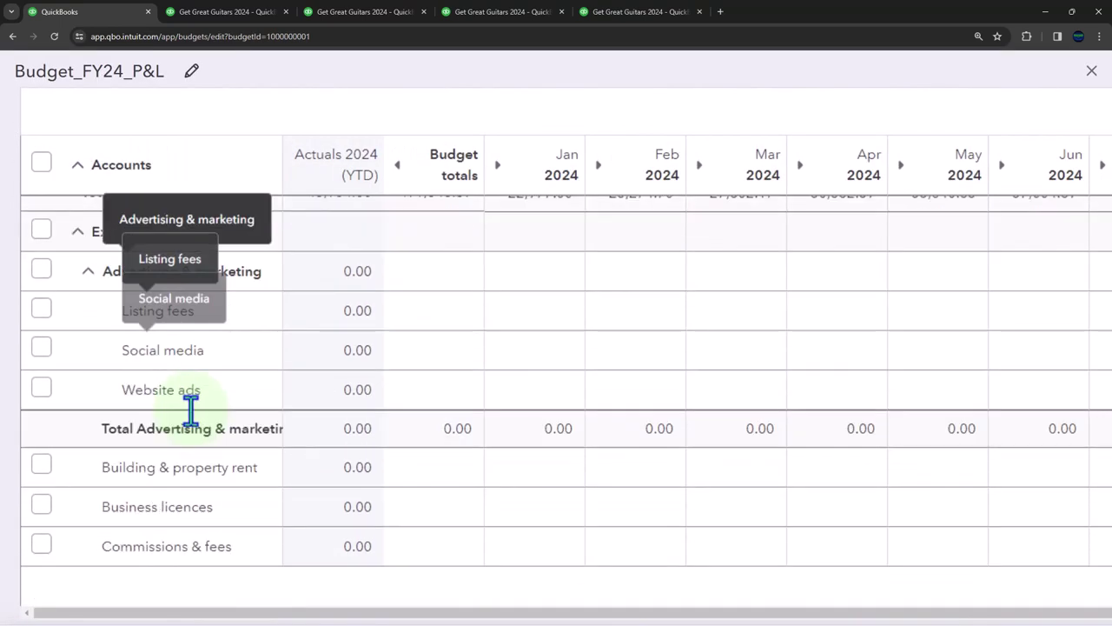
scroll(190, 408, "down", 7)
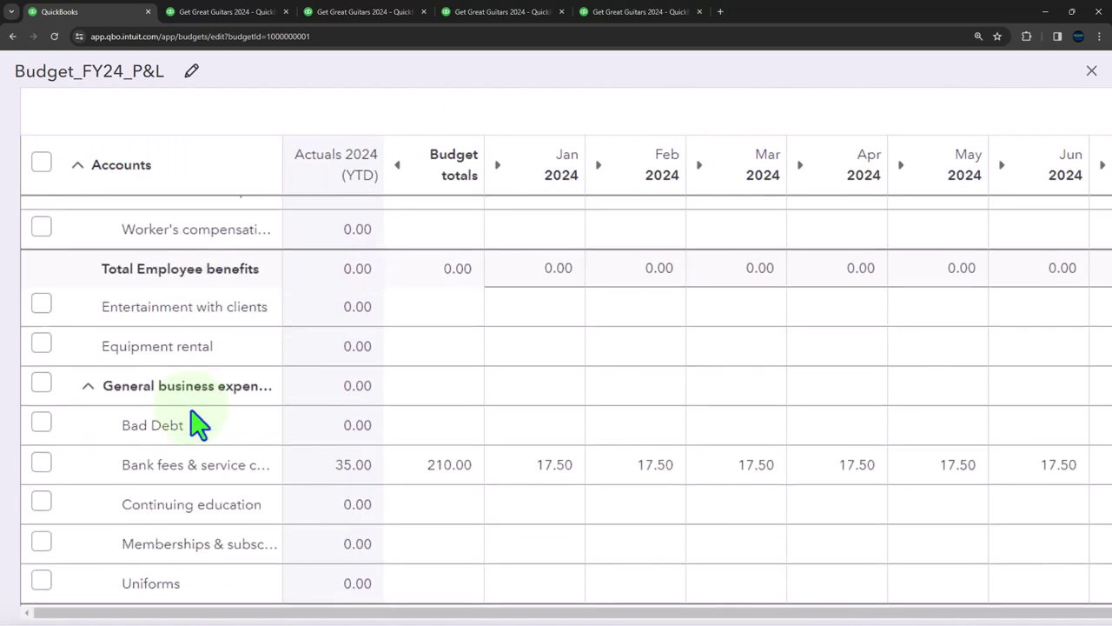
scroll(199, 425, "down", 5)
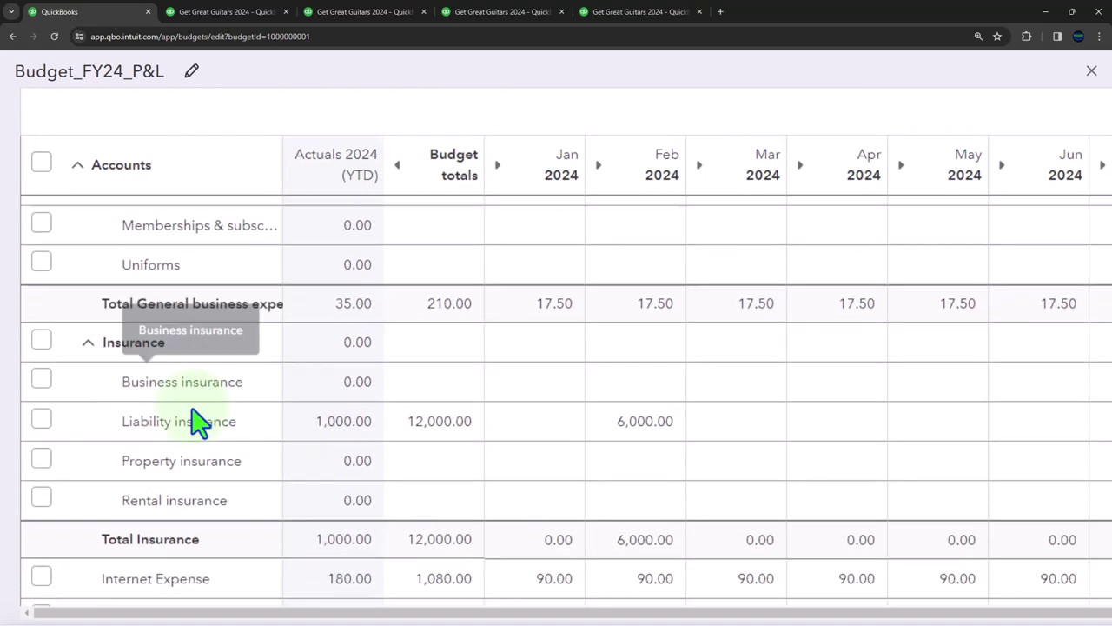
scroll(200, 420, "down", 1)
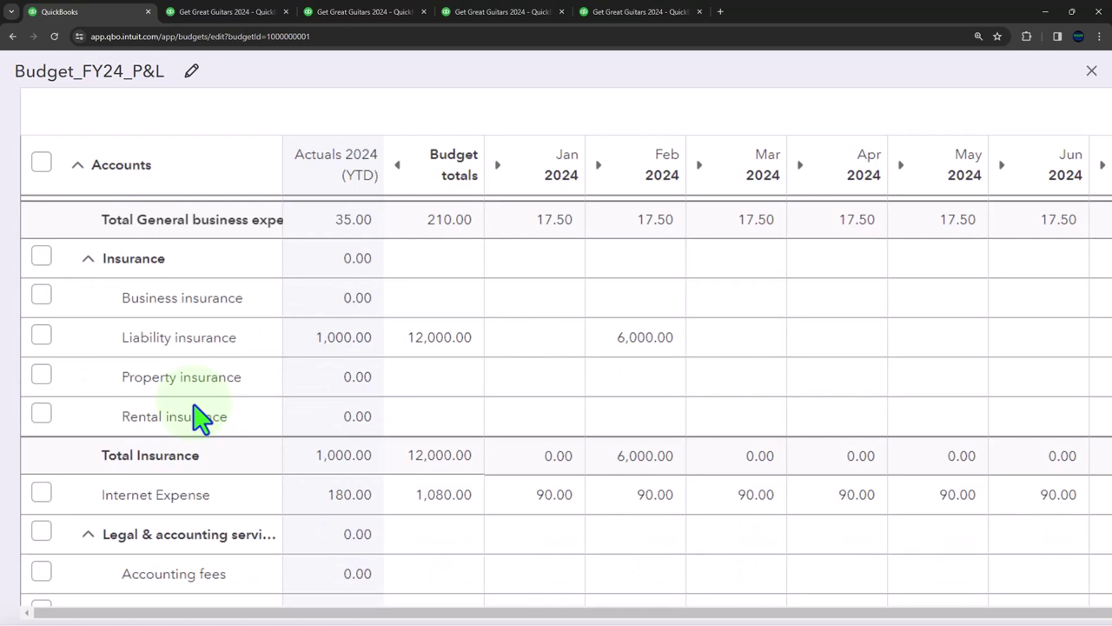
scroll(209, 416, "down", 4)
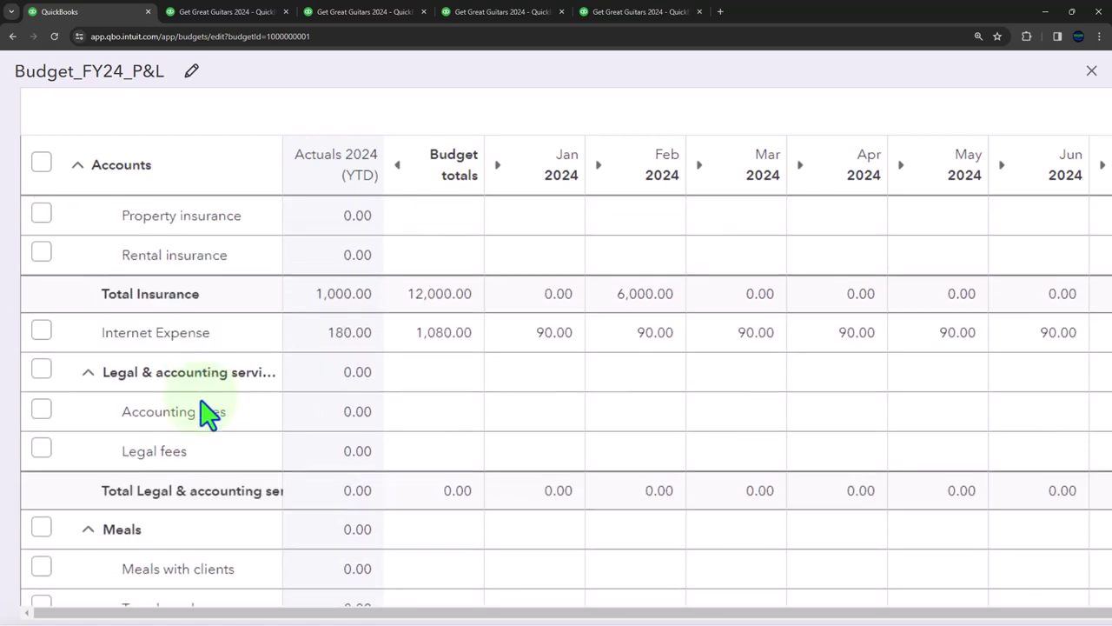
scroll(209, 416, "down", 5)
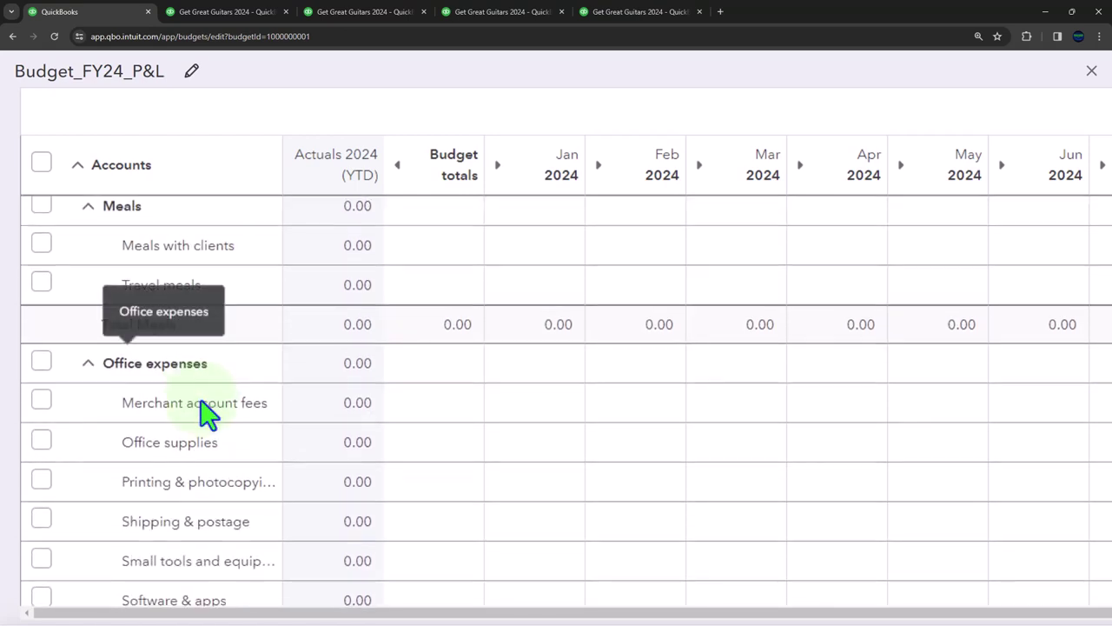
scroll(200, 400, "down", 6)
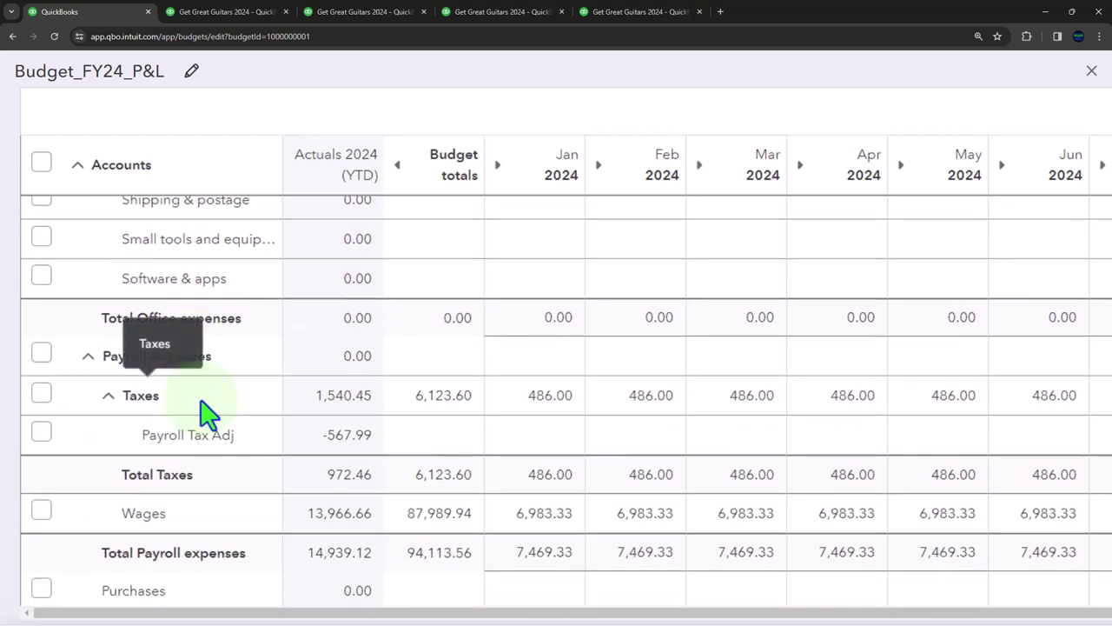
scroll(208, 415, "down", 2)
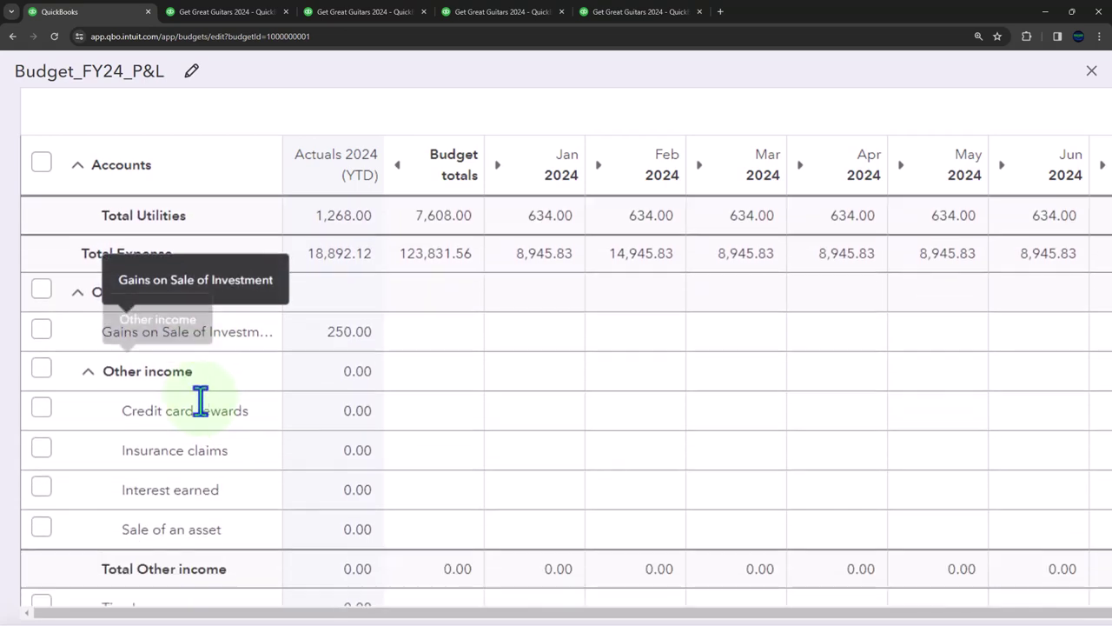
scroll(270, 522, "down", 2)
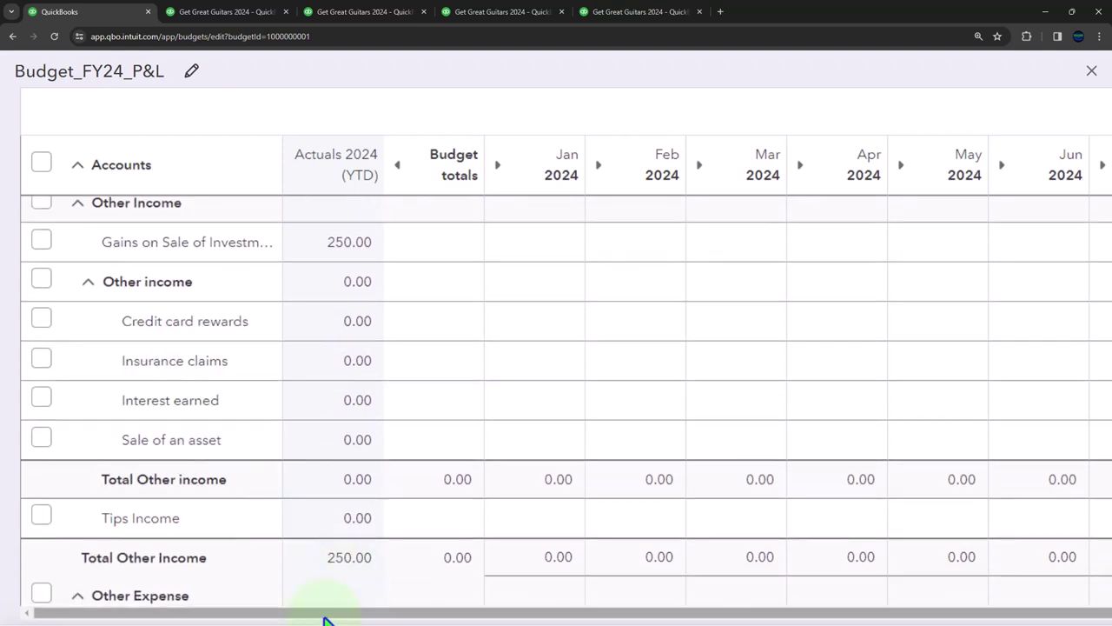
scroll(333, 526, "down", 5)
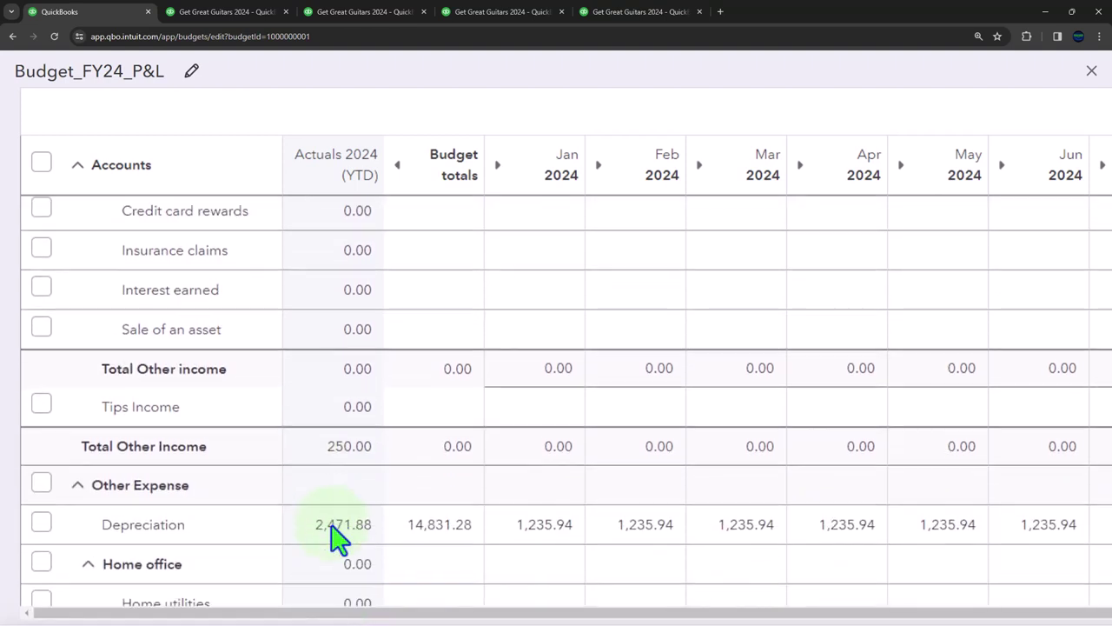
scroll(337, 539, "down", 10)
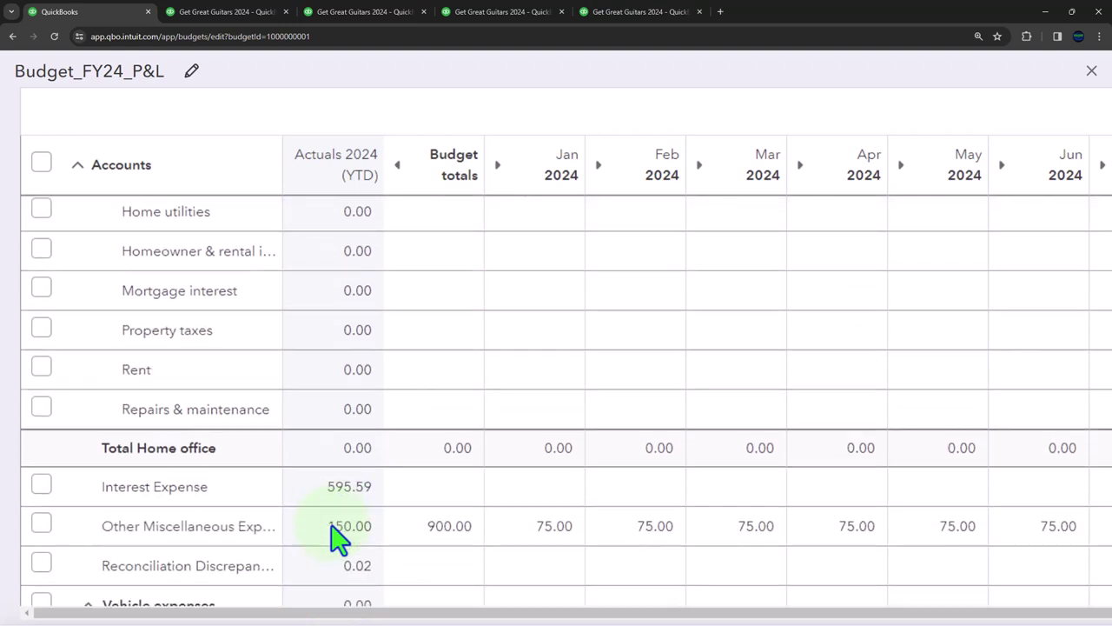
scroll(338, 538, "down", 6)
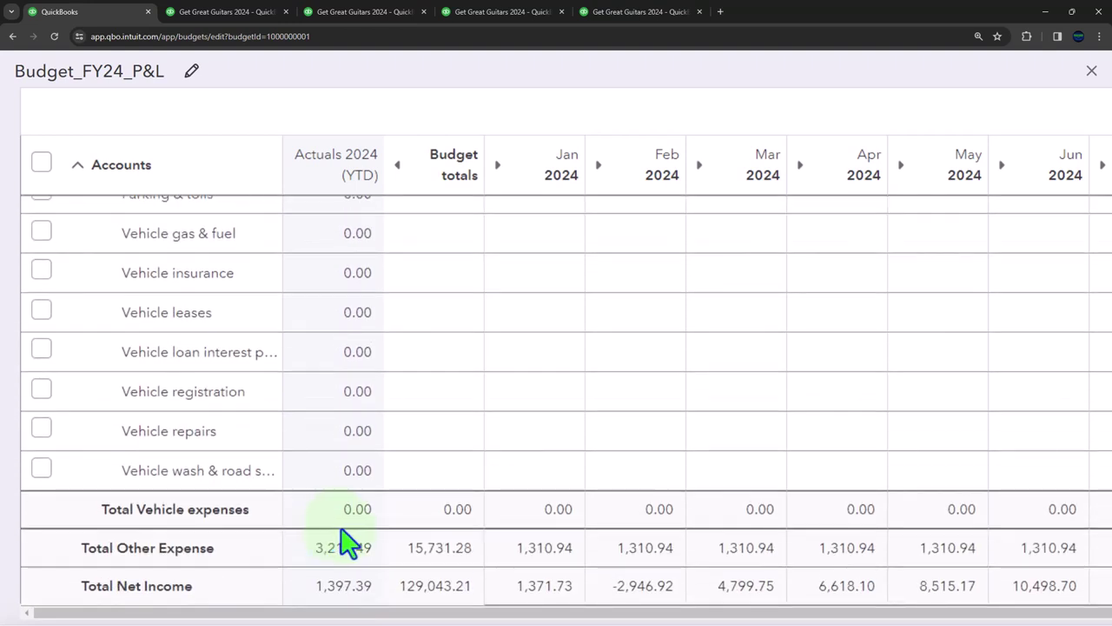
scroll(363, 514, "up", 8)
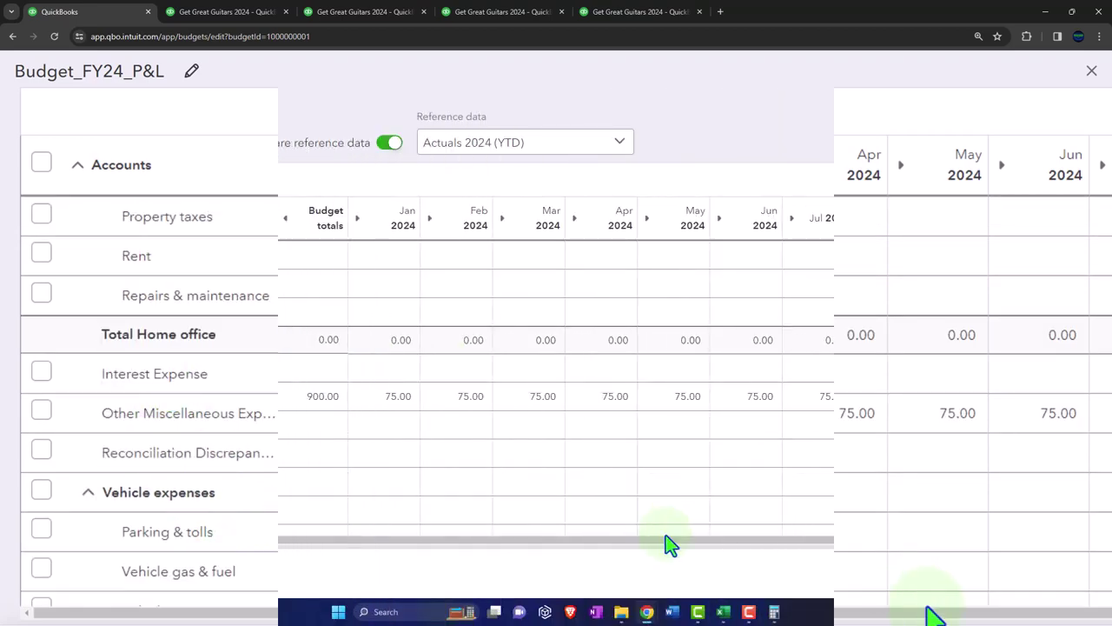
Bring Excel forward and inspect January's Interest Expense formula =B17/2 in D17
left_click(724, 613)
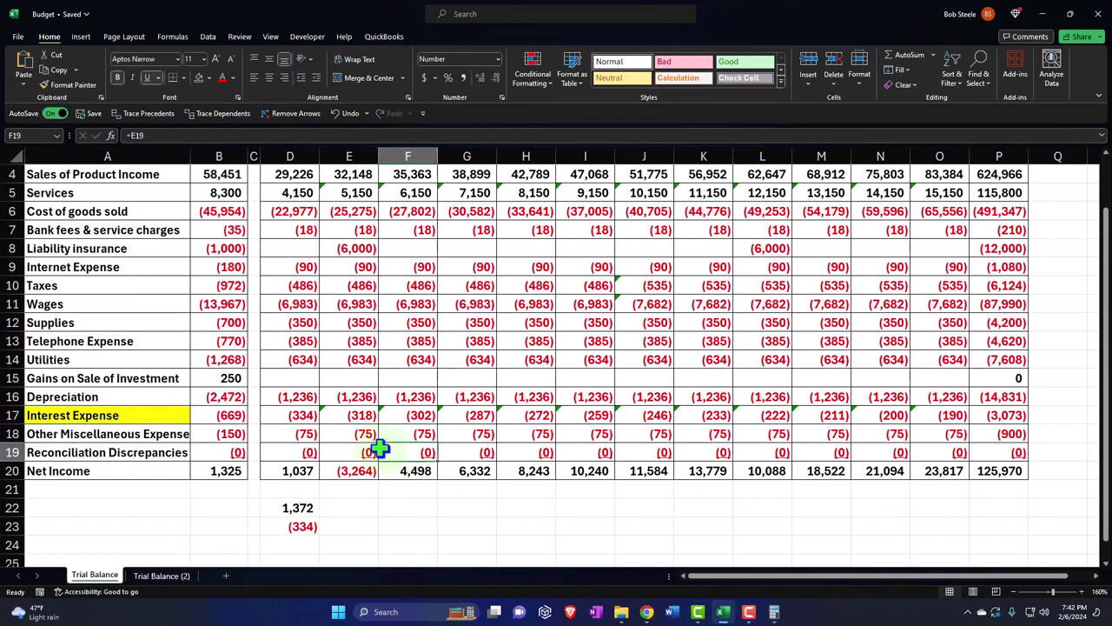
left_click(299, 416)
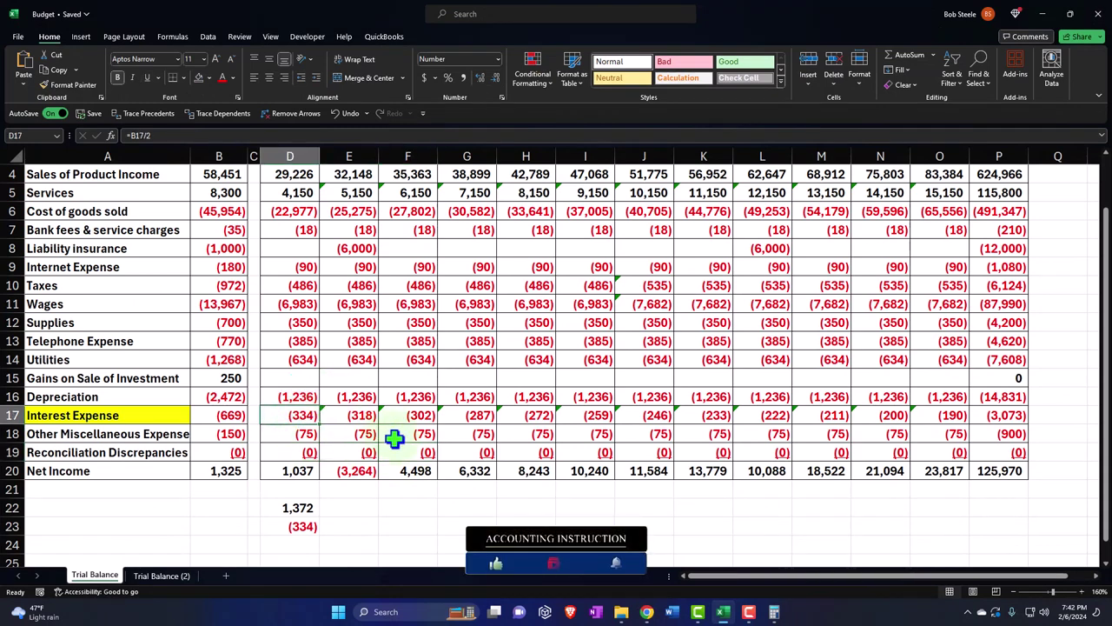
Enter 334 as the January Interest Expense budget in QuickBooks
left_click(1043, 16)
left_click(314, 371)
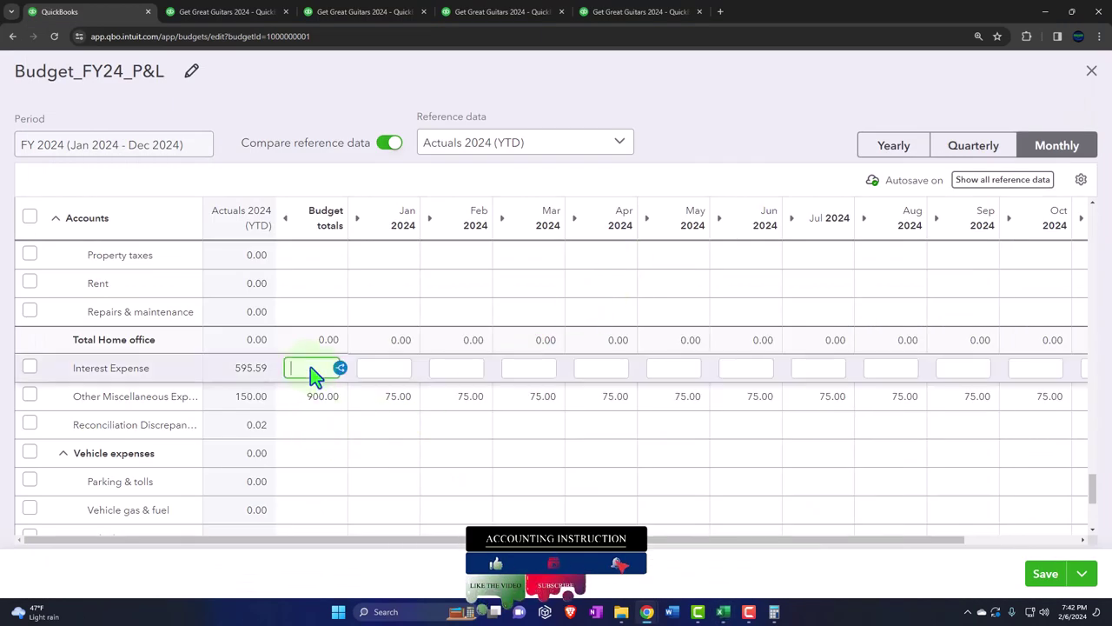
type("33")
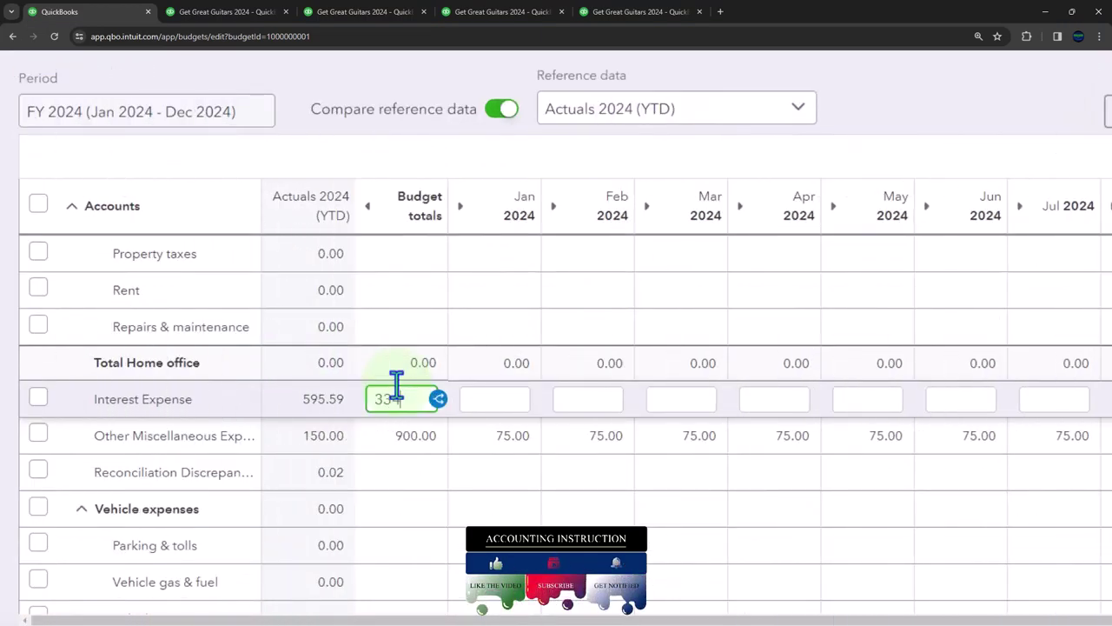
type("4")
key("Tab")
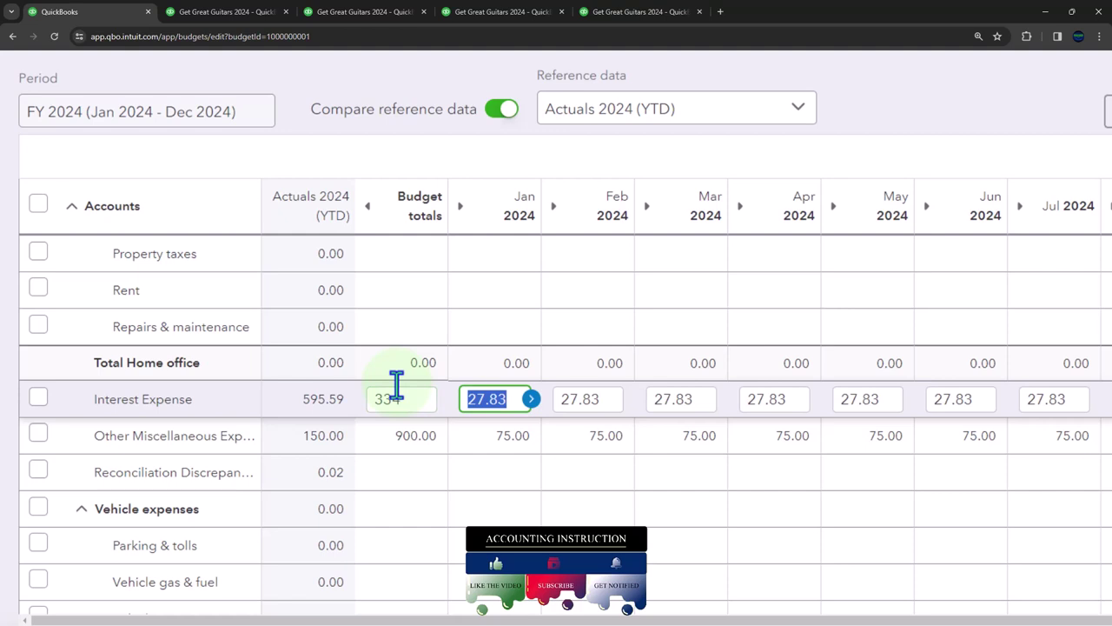
left_click(391, 398)
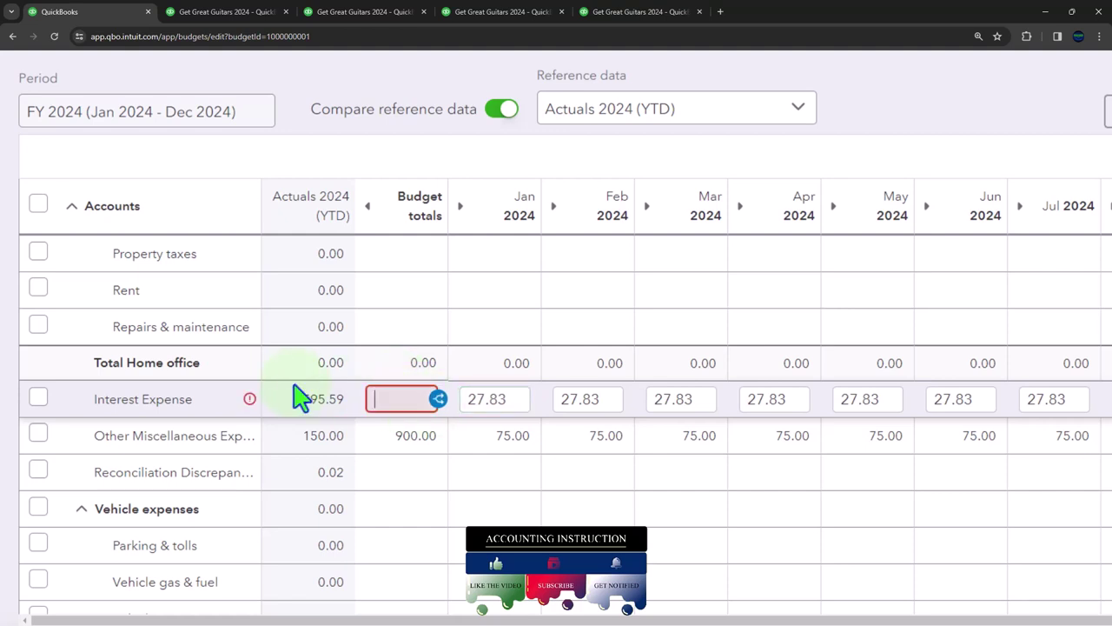
key("Tab")
type("33")
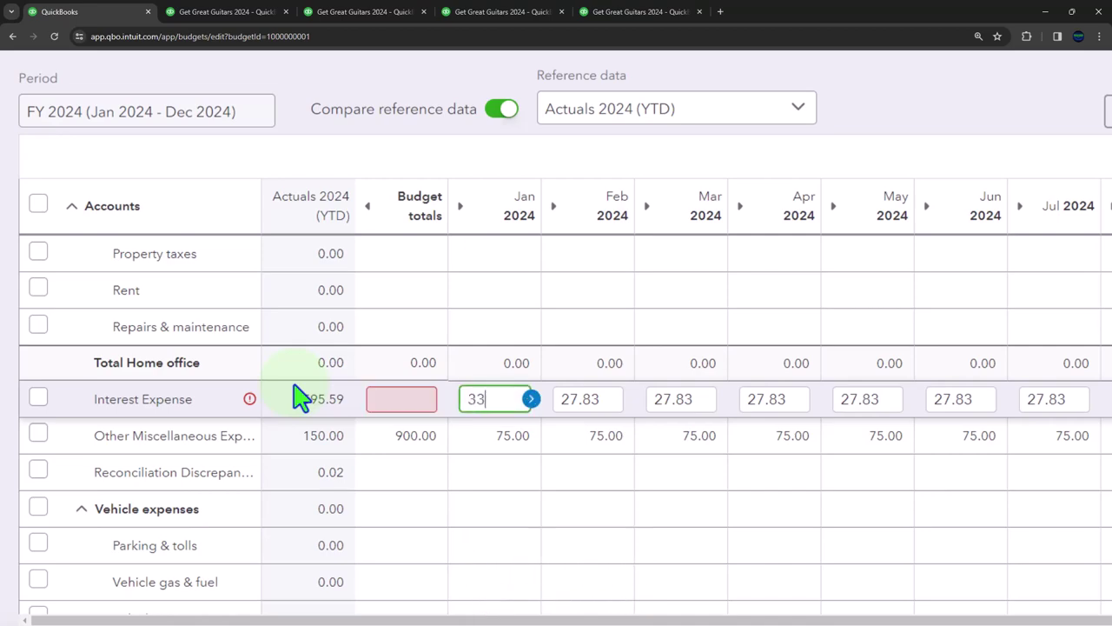
type("4")
key("Tab")
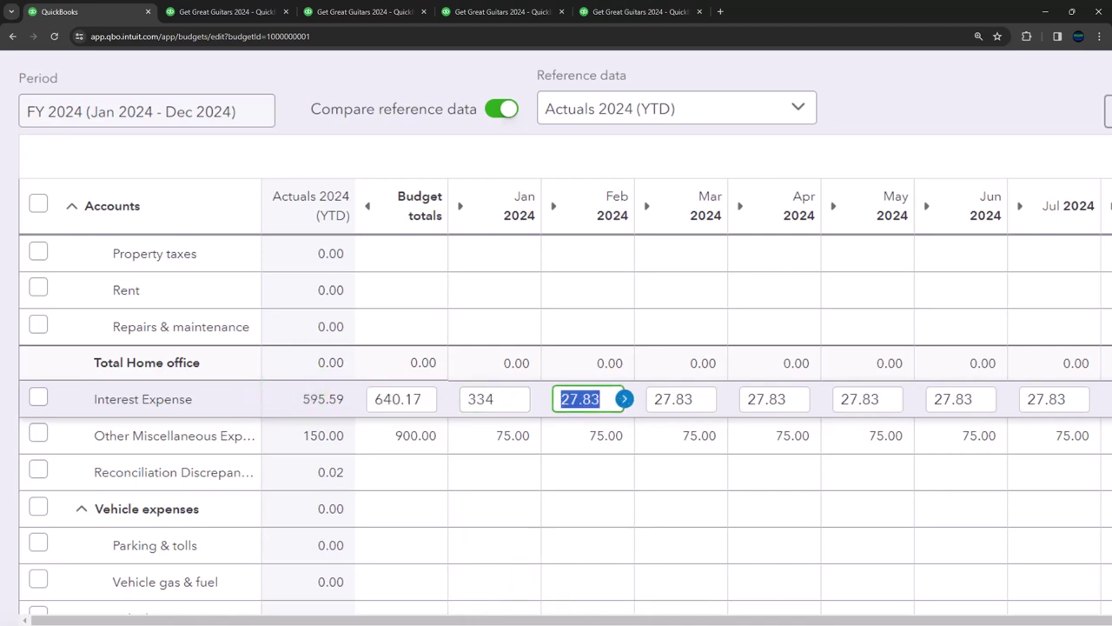
Check February in Excel, then enter 318 for February and 302 for March
key("alt+Tab")
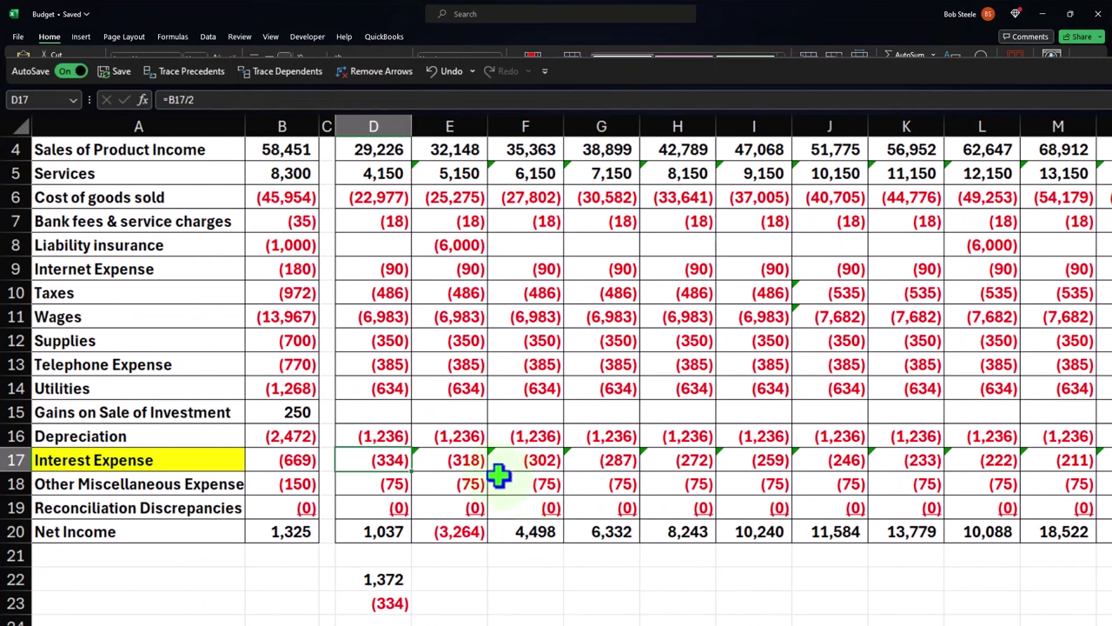
left_click(462, 458)
left_click(698, 612)
left_click(723, 612)
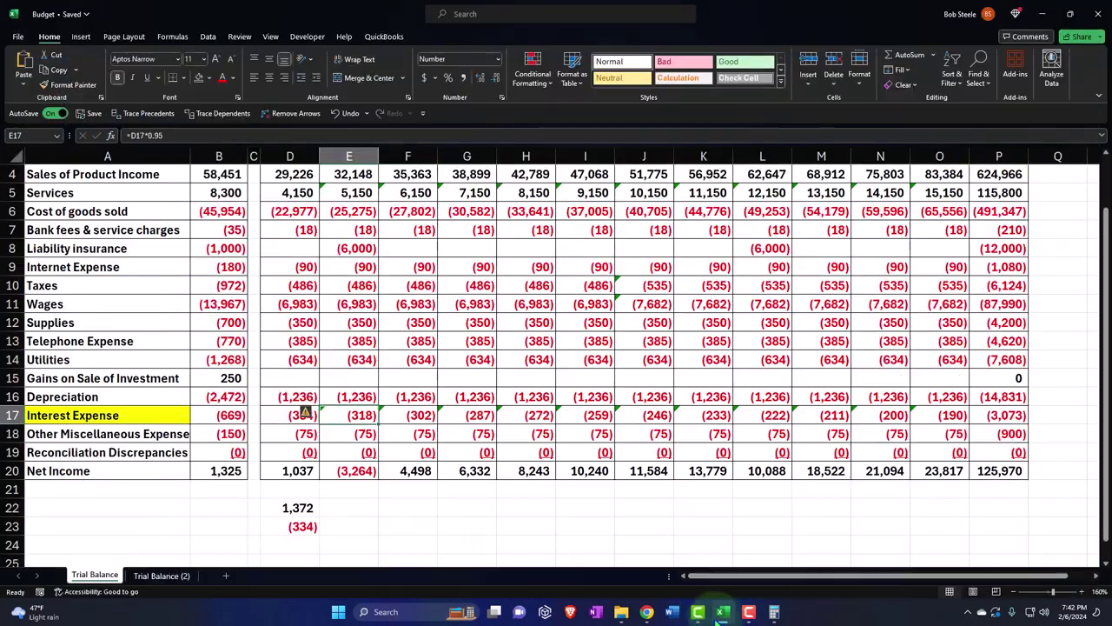
key("alt+Tab")
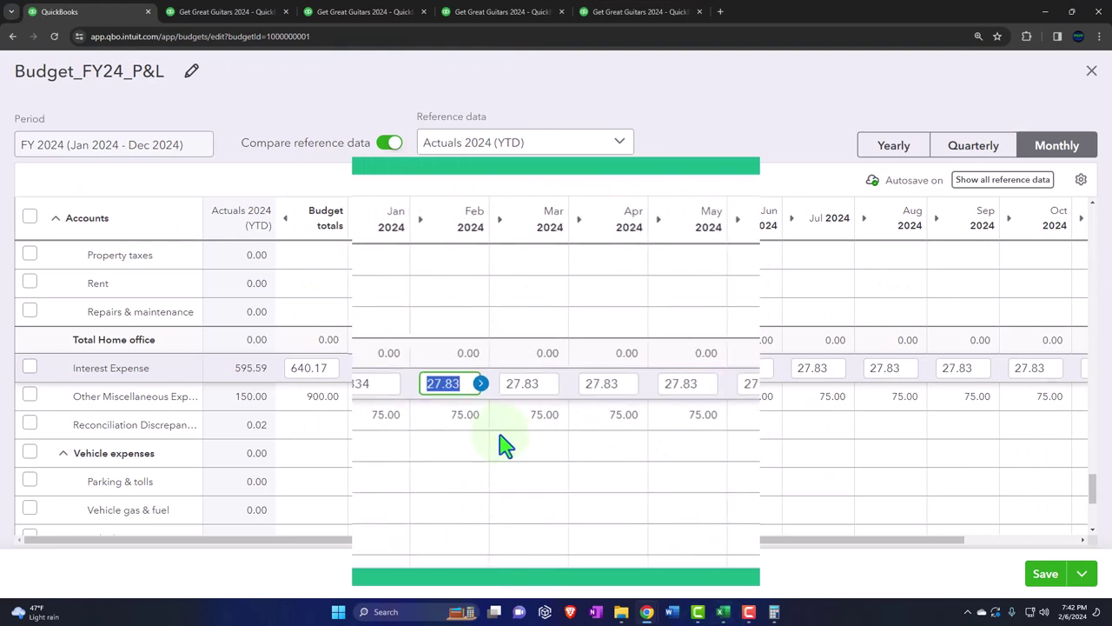
type("318")
key("Tab")
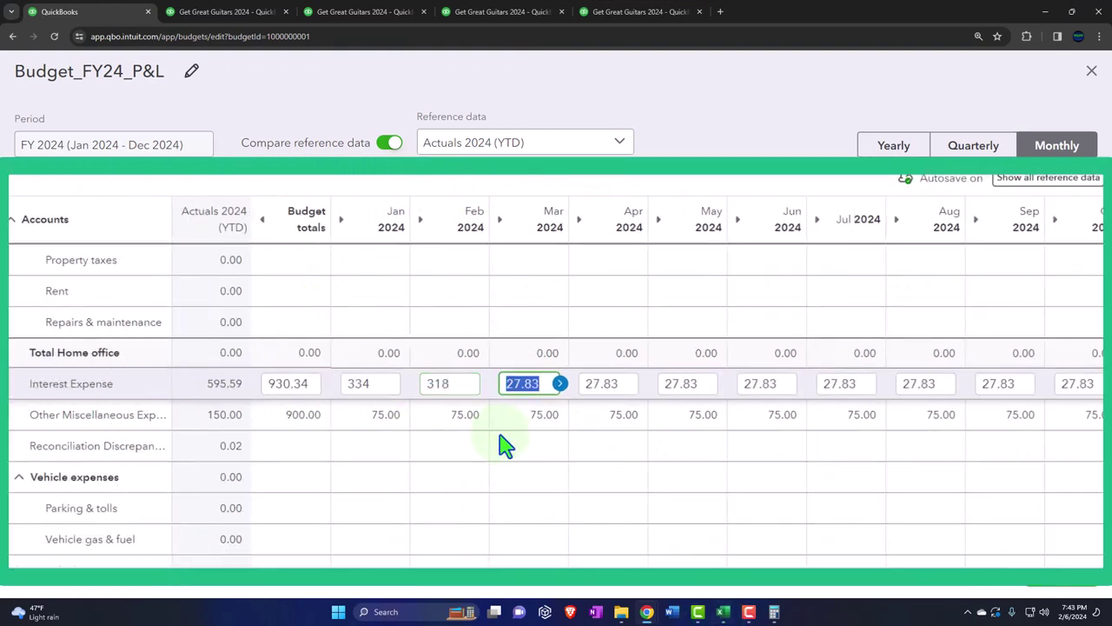
type("302")
key("Tab")
Check Excel's figures and enter Interest Expense of 287 for April and 272 for May
left_click(722, 612)
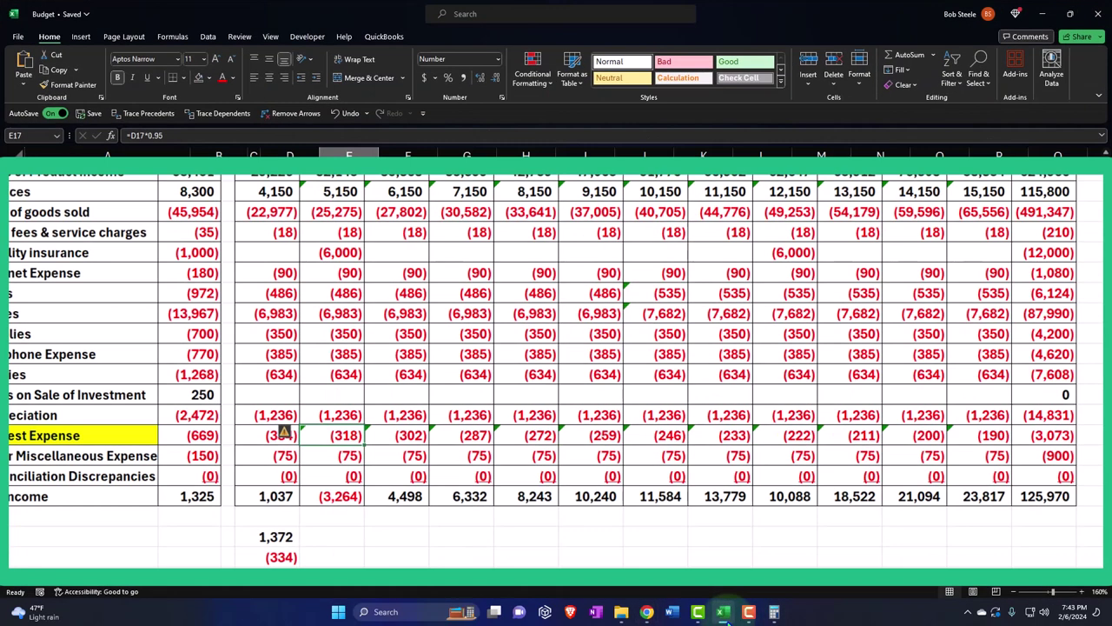
left_click(417, 427)
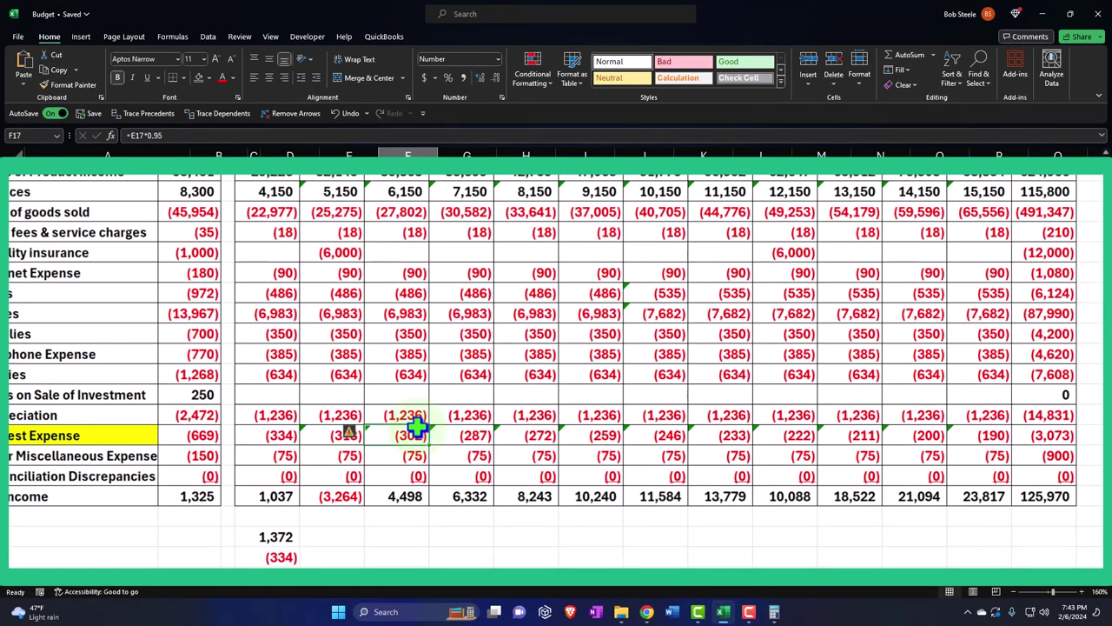
key("Tab")
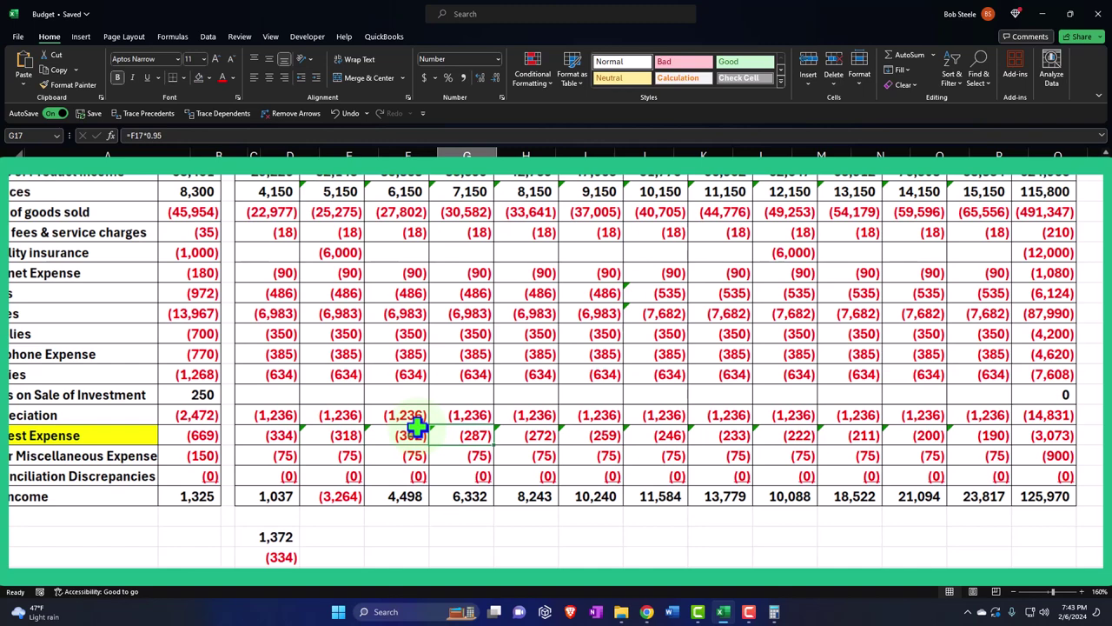
key("Down")
key("Up")
key("Tab")
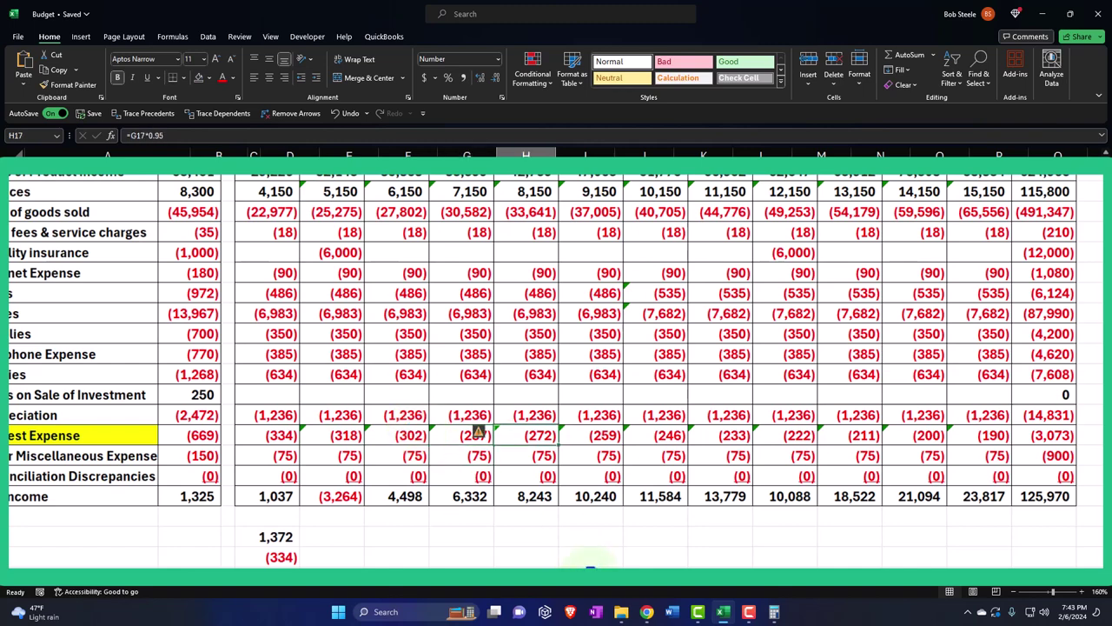
left_click(733, 617)
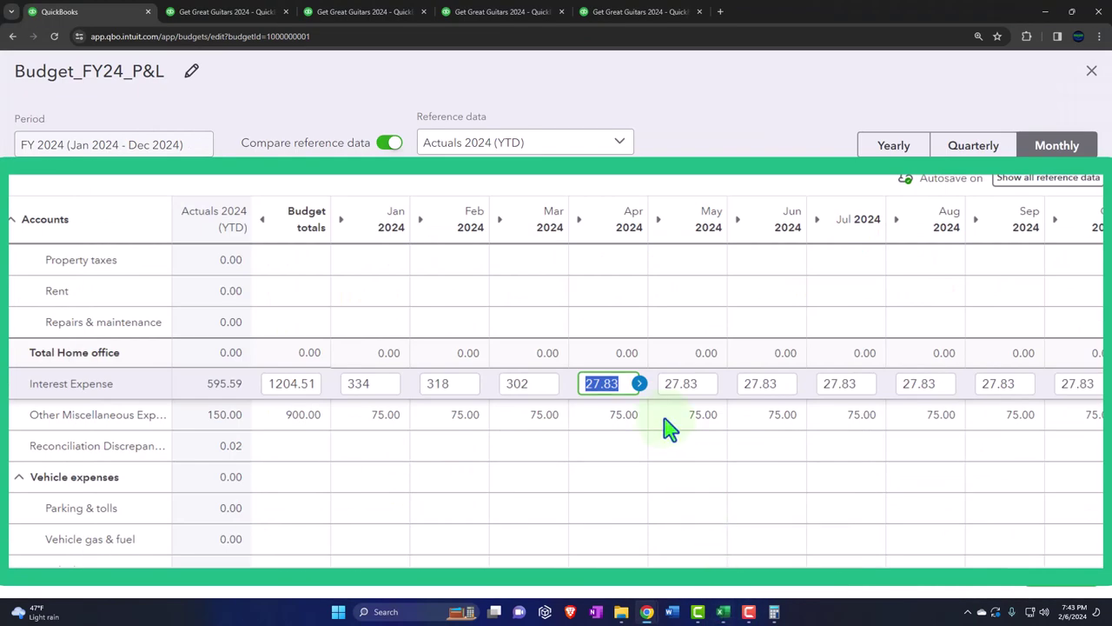
type("287")
key("Tab")
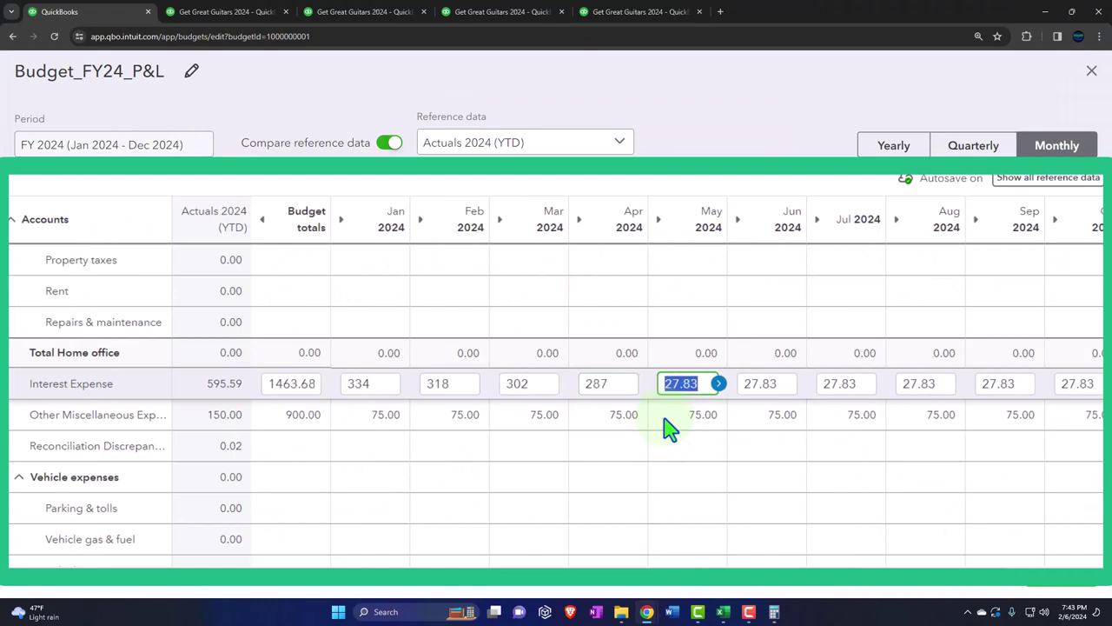
type("272")
key("Tab")
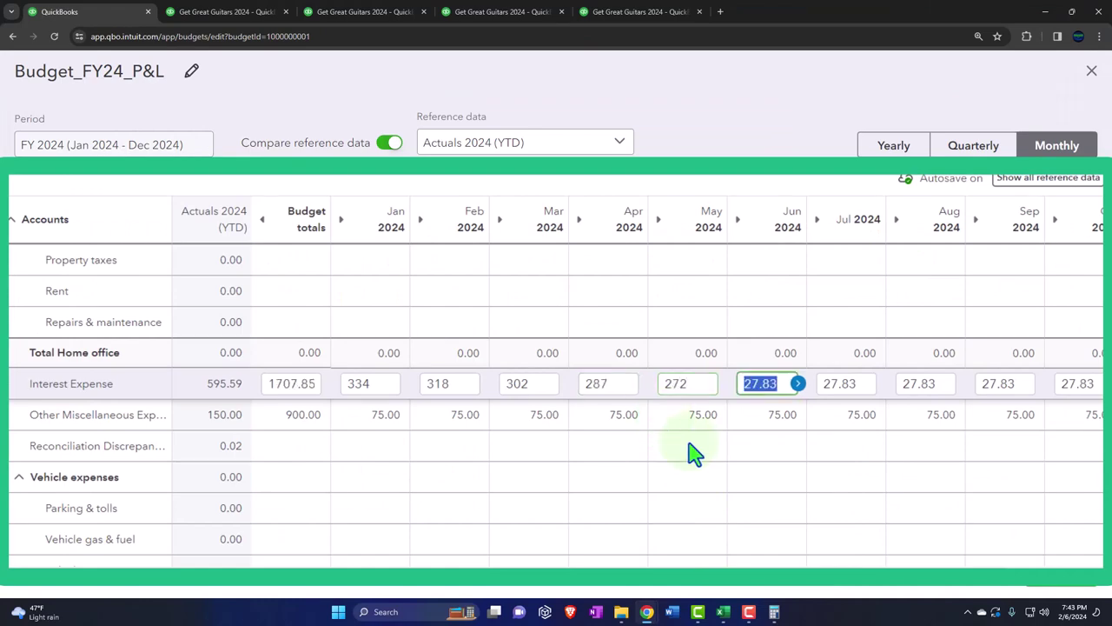
Check Excel's June figure and enter 259 for June and 246 for July
left_click(723, 612)
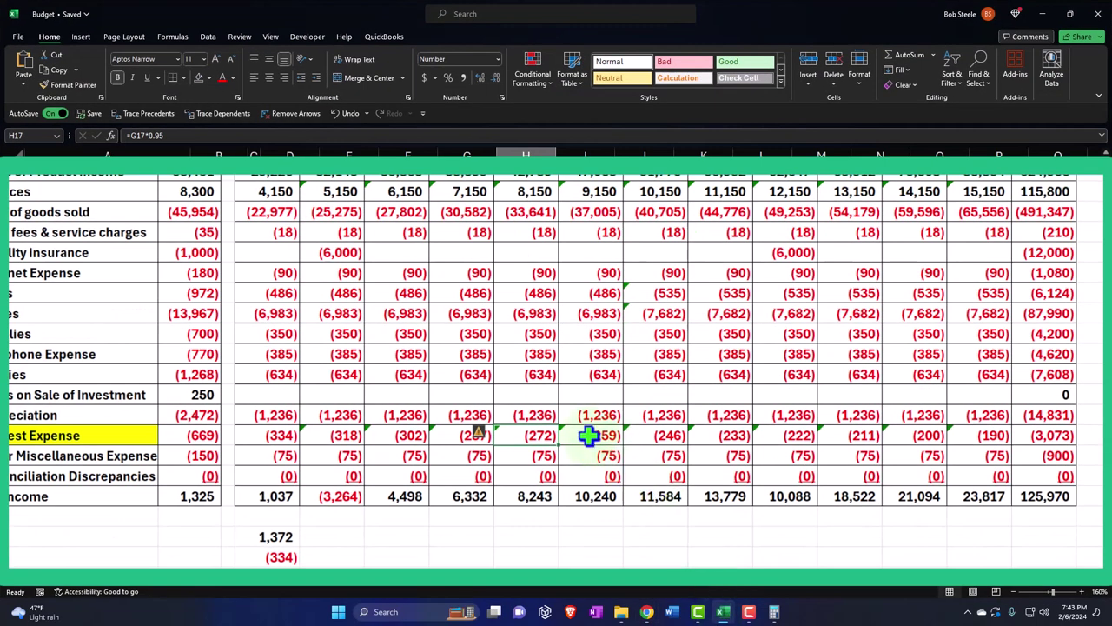
scroll(588, 437, "up", 1)
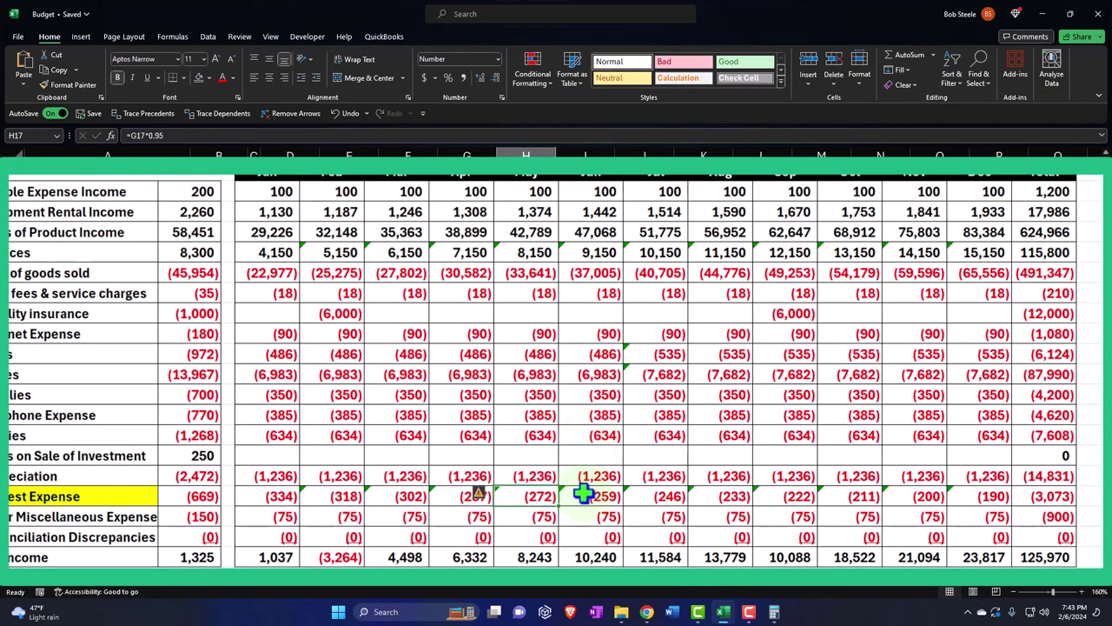
left_click(580, 490)
key("Tab")
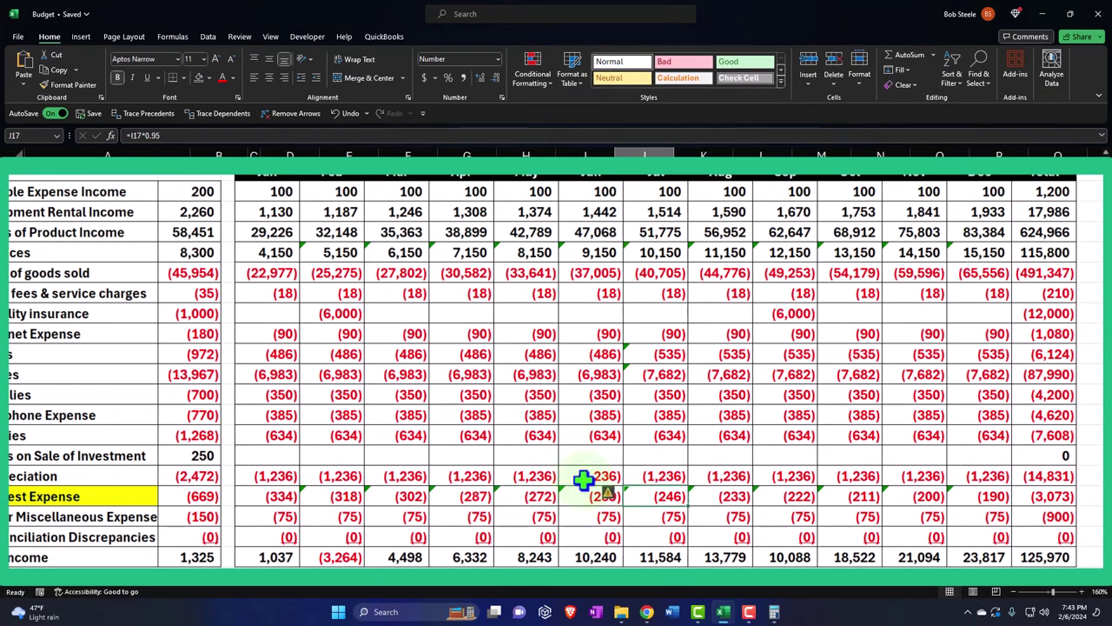
left_click(722, 612)
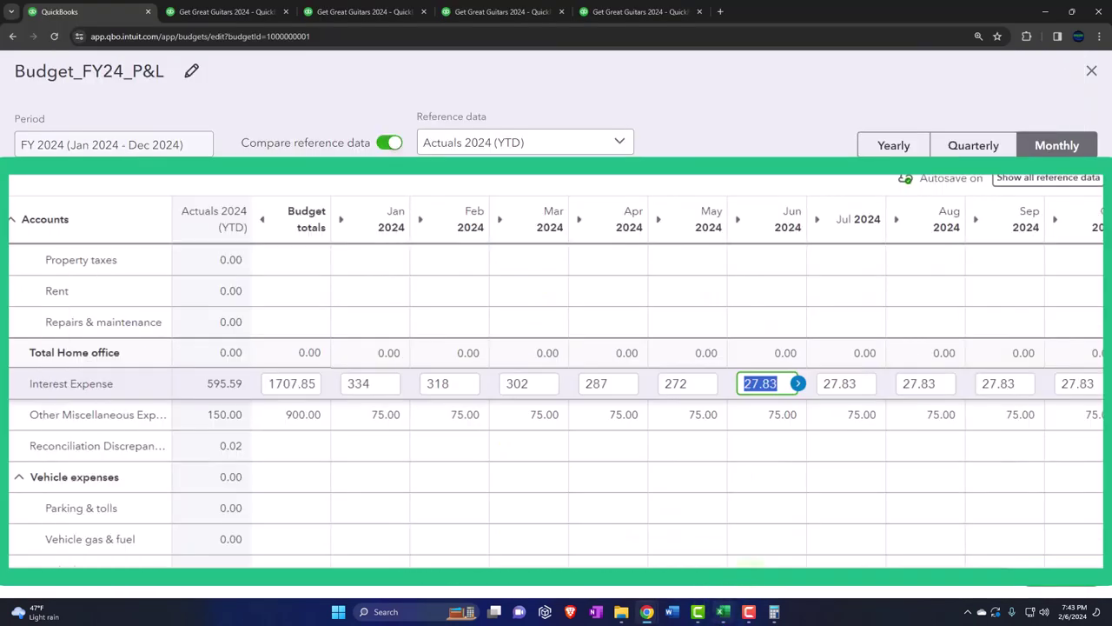
type("259")
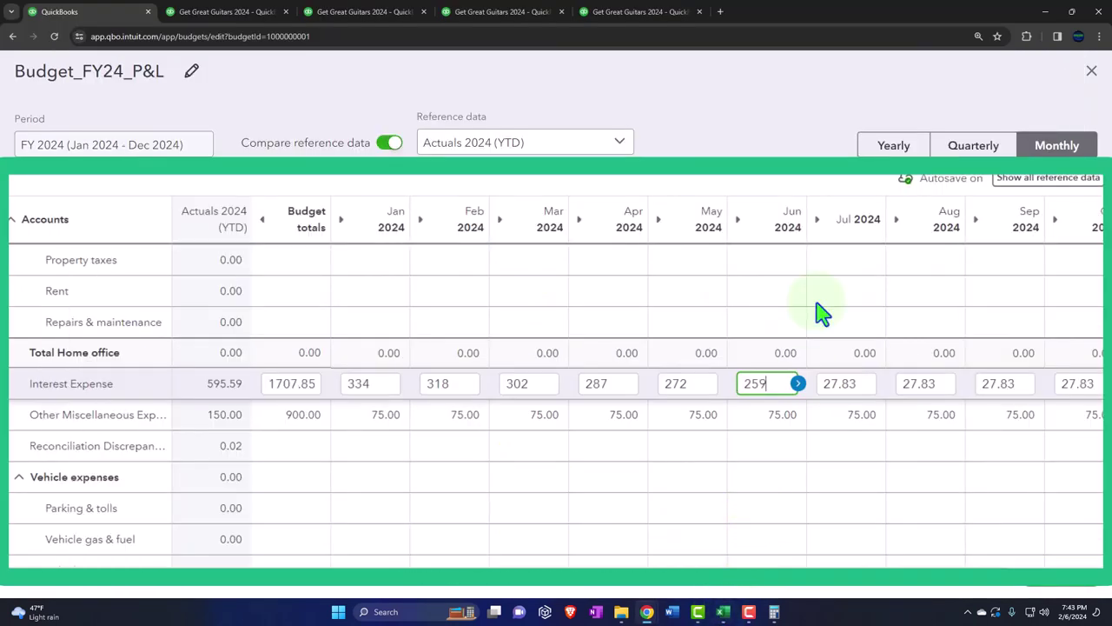
key("Tab")
type("246")
key("Tab")
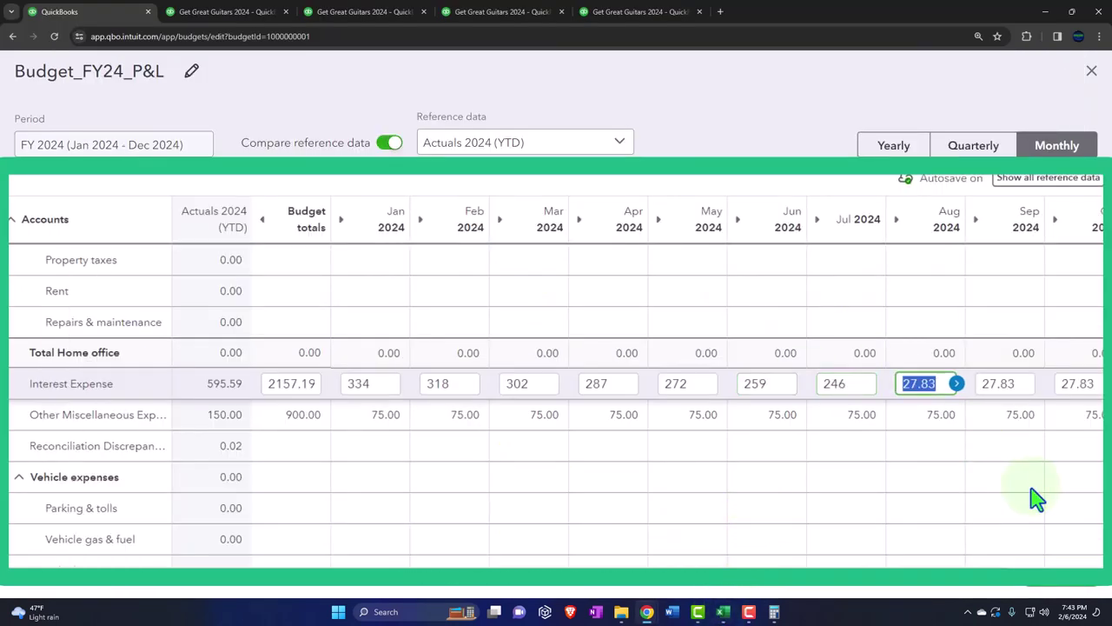
Check Excel's August figure and enter 233 for August and 222 for September
left_click(722, 612)
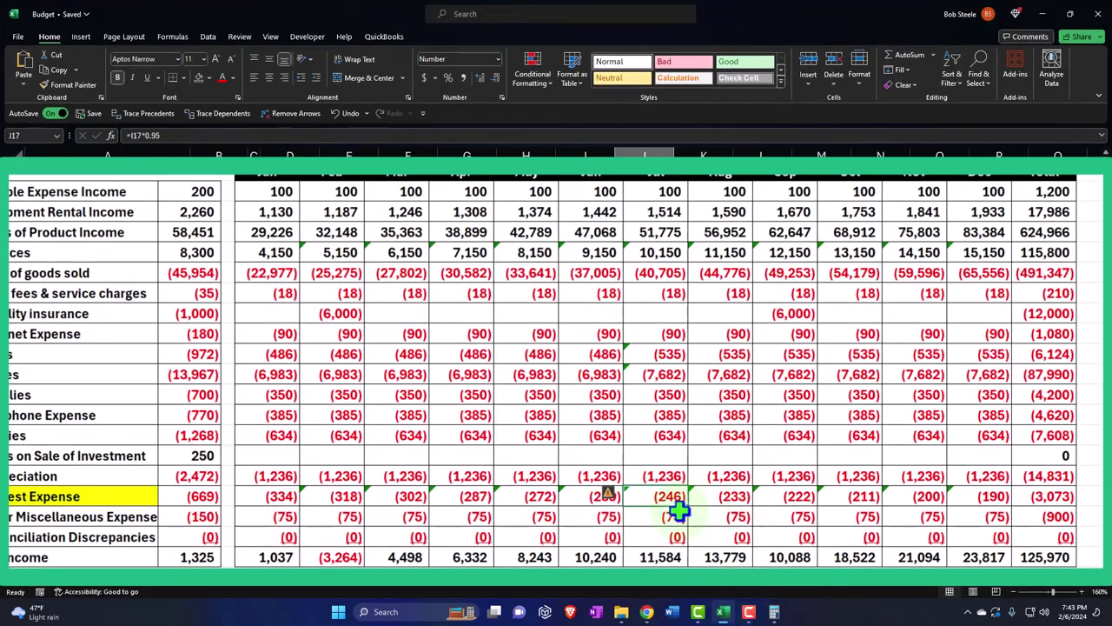
left_click(719, 494)
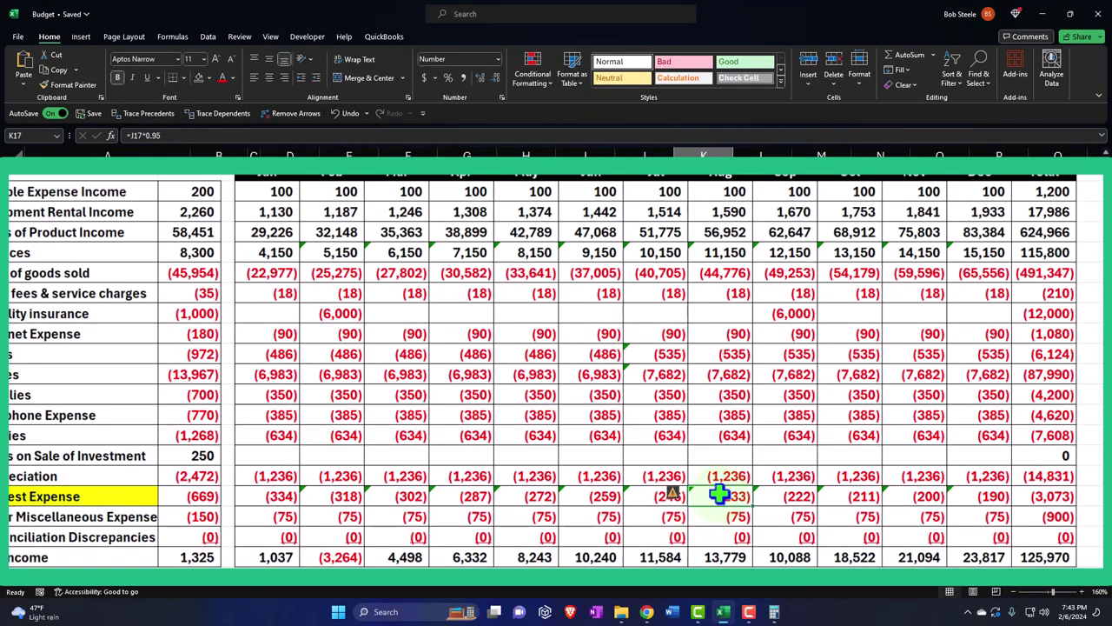
left_click(722, 612)
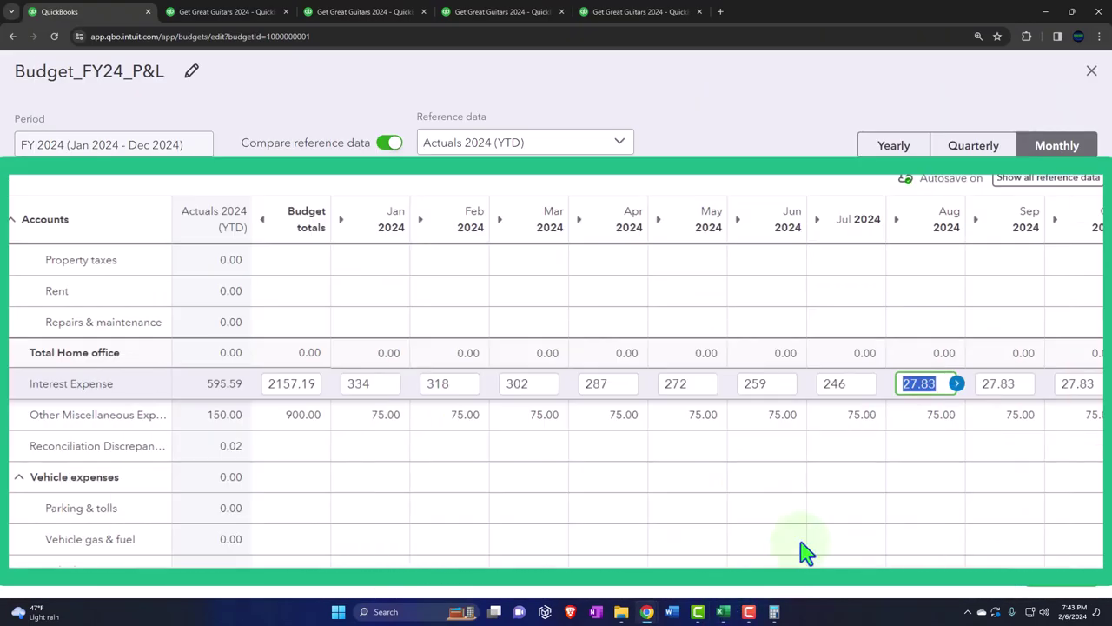
type("233")
key("Tab")
type("2")
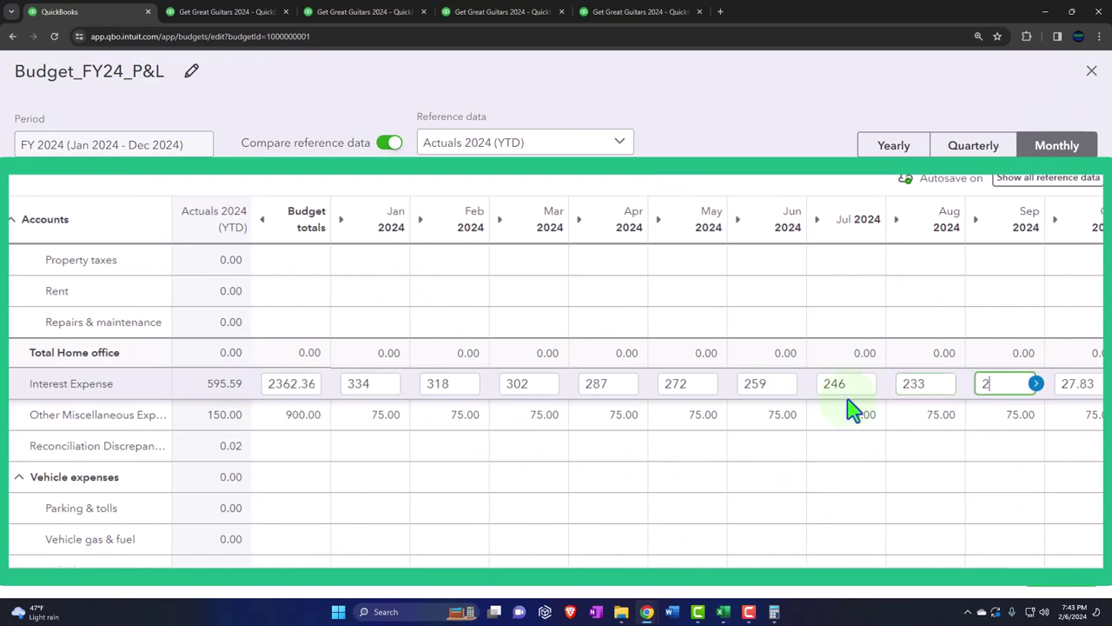
type("22")
Check Excel's October figure and enter 211 for October and 200 for November
left_click(722, 612)
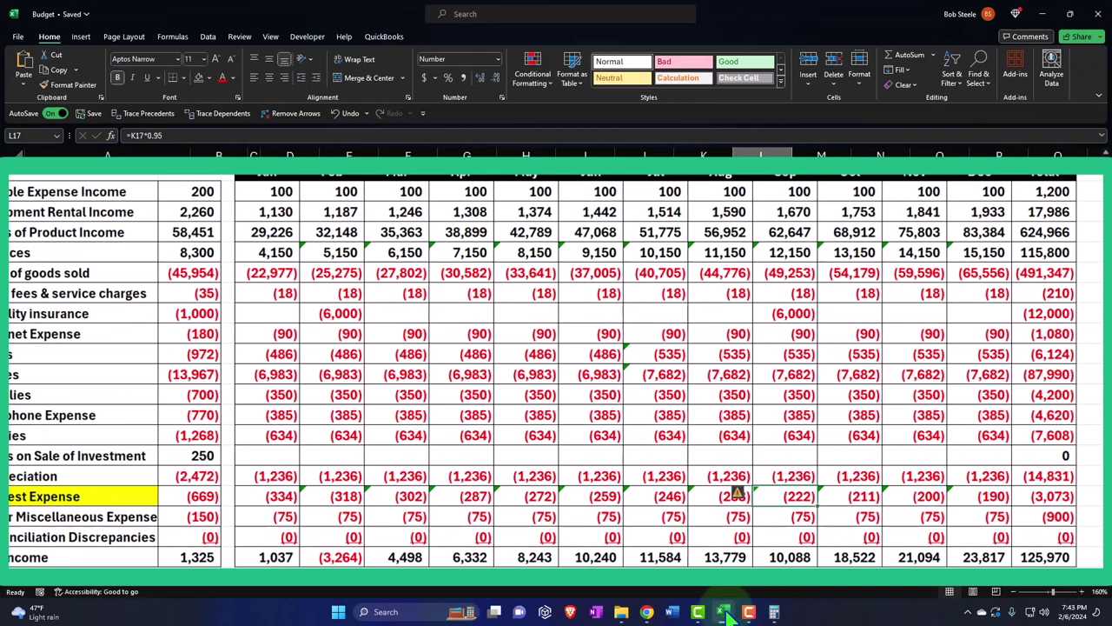
left_click(854, 497)
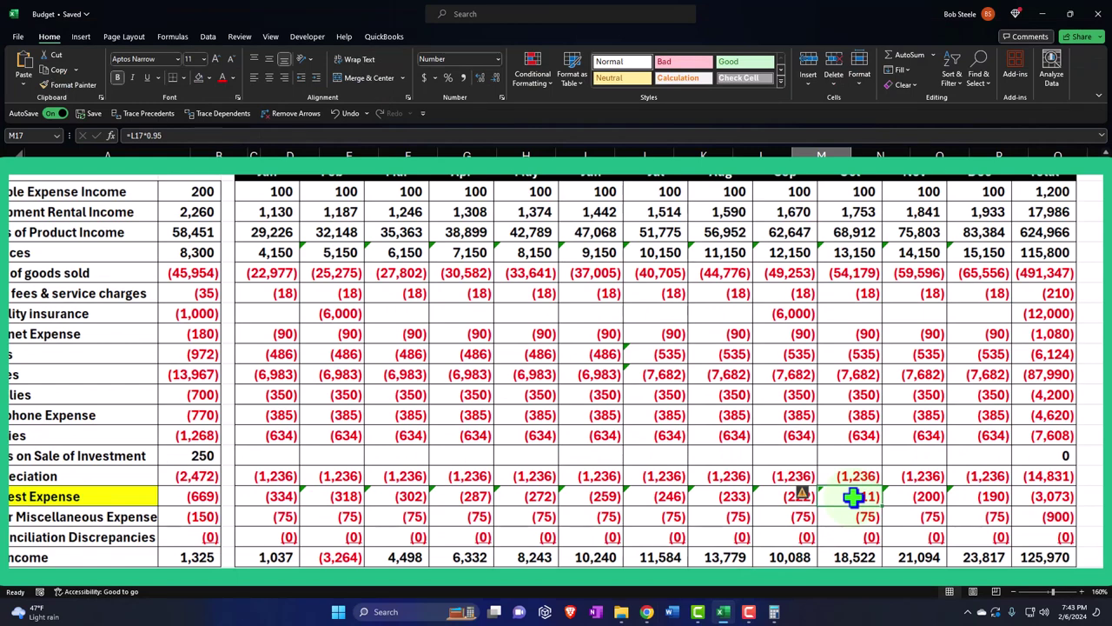
left_click(722, 611)
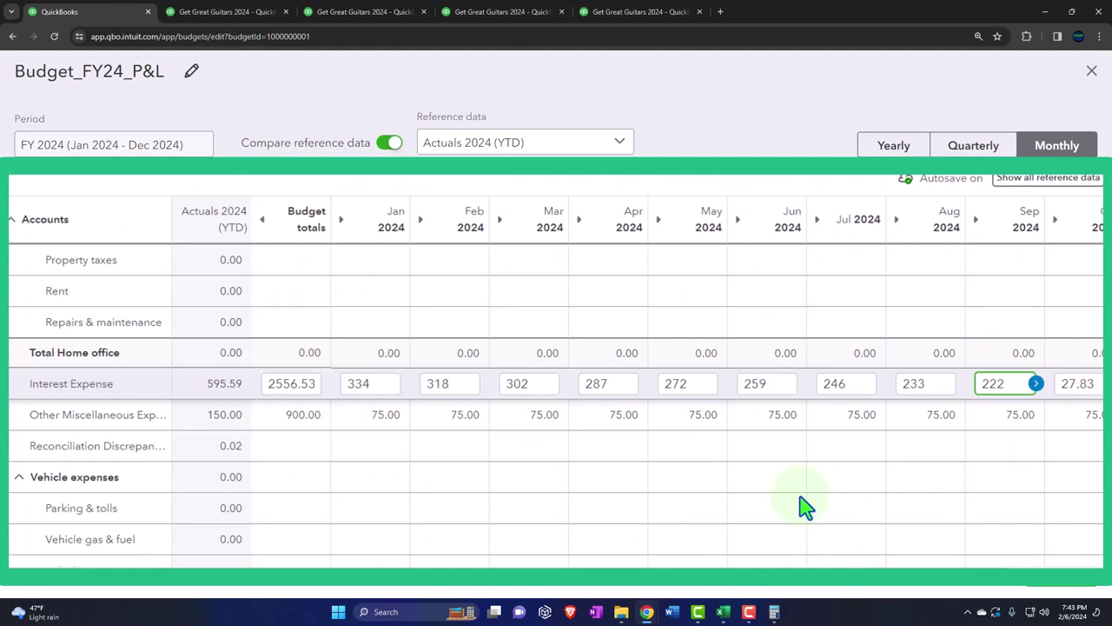
key("Tab")
type("2")
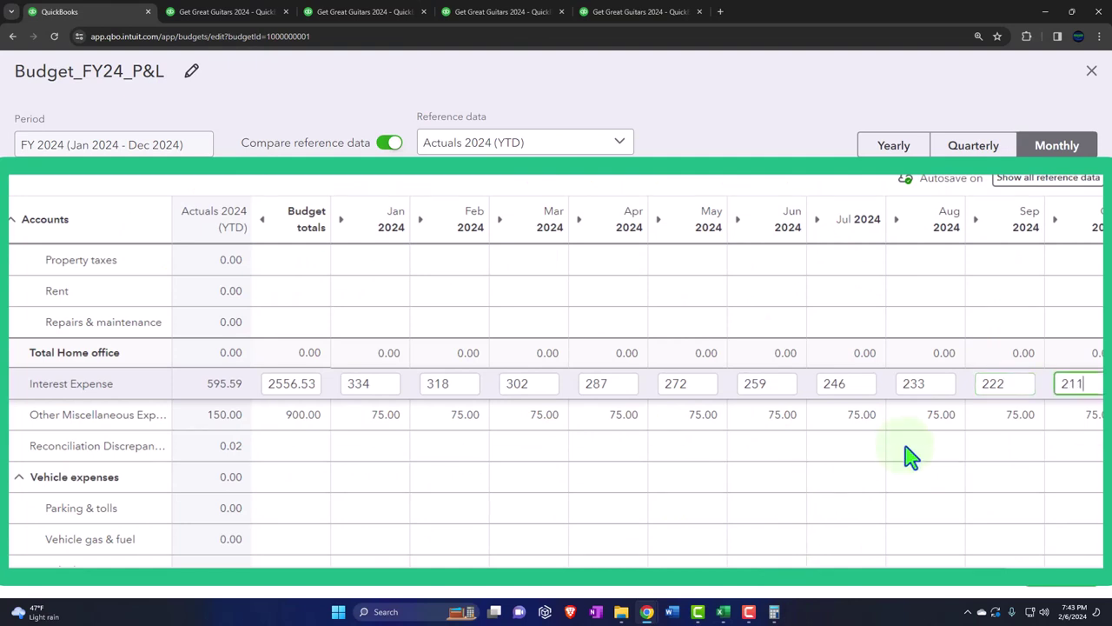
key("Tab")
type("200")
key("Tab")
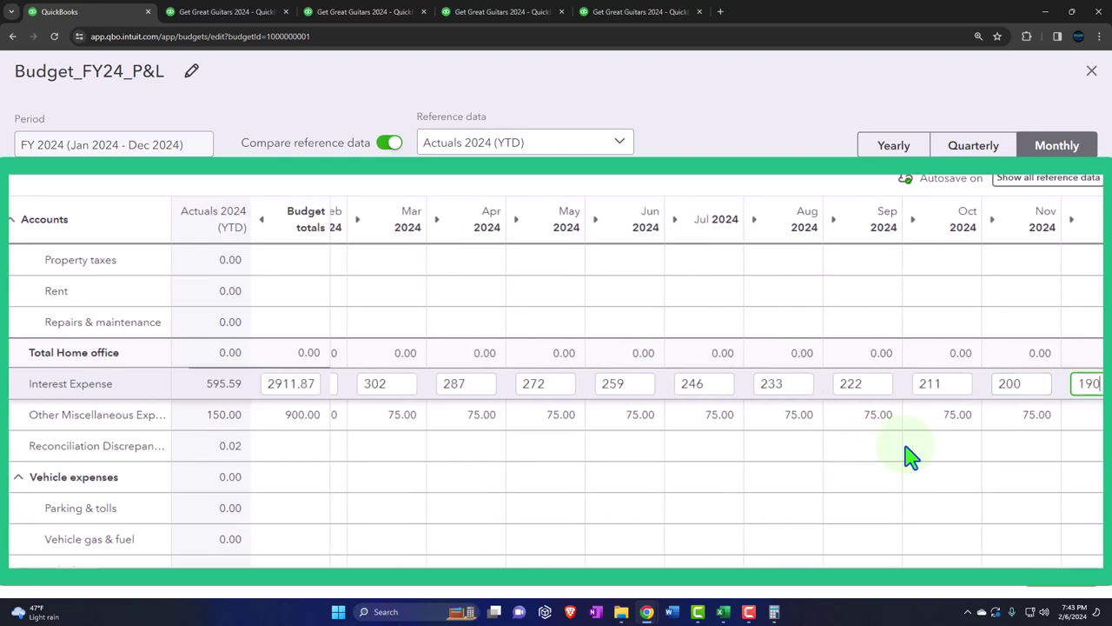
left_click(723, 612)
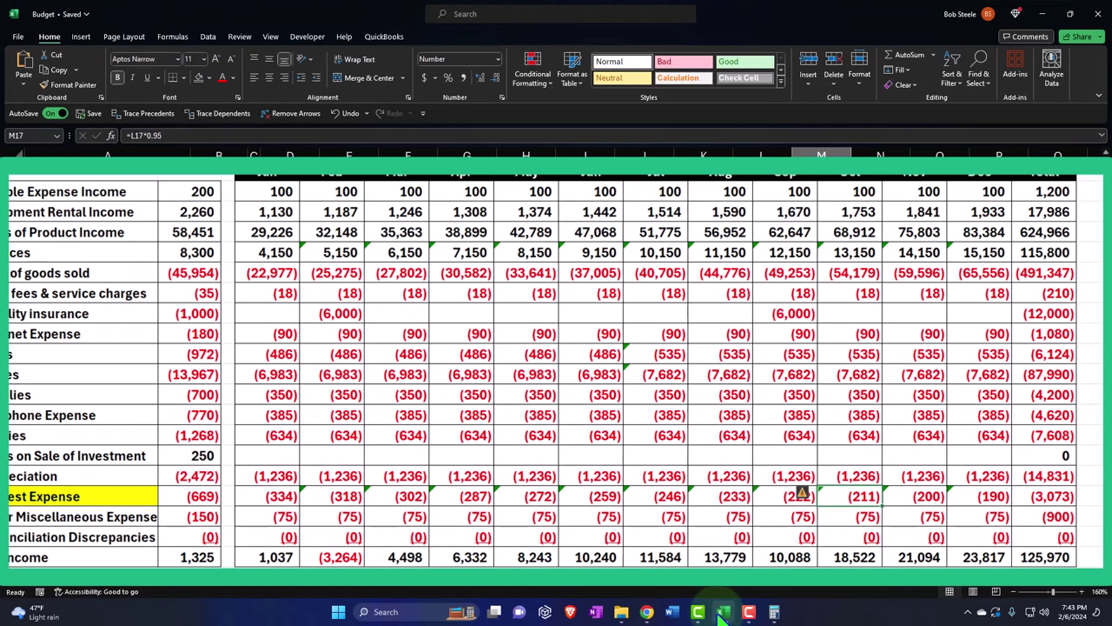
left_click(722, 612)
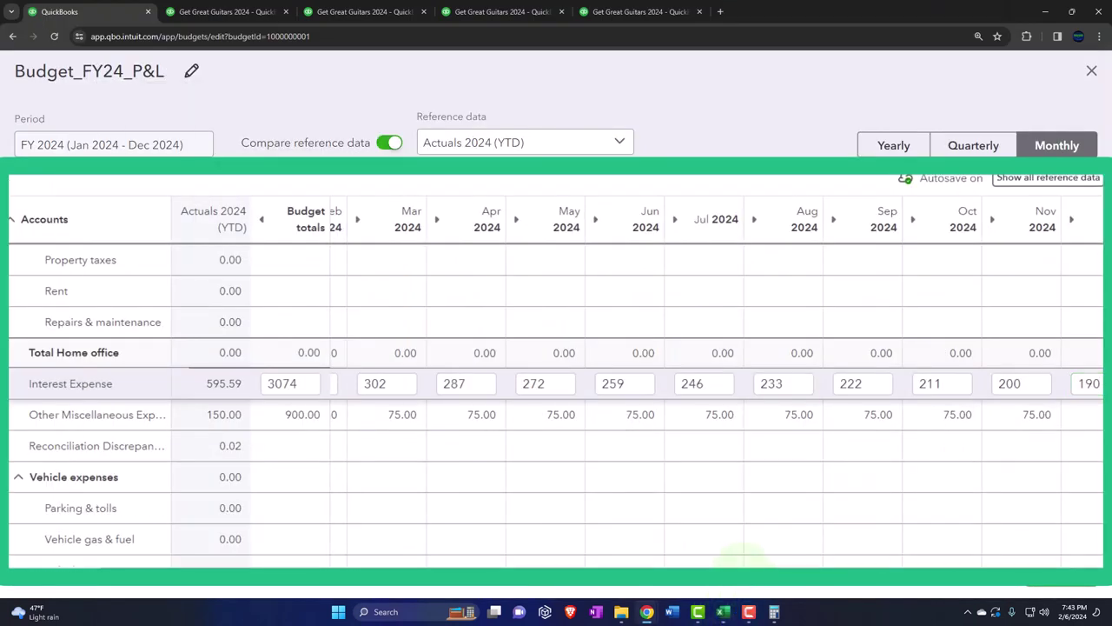
scroll(544, 547, "left", 3)
Verify the 3074 Interest Expense total against Excel, save the budget and dismiss the confirmation
key("Tab")
key("Tab")
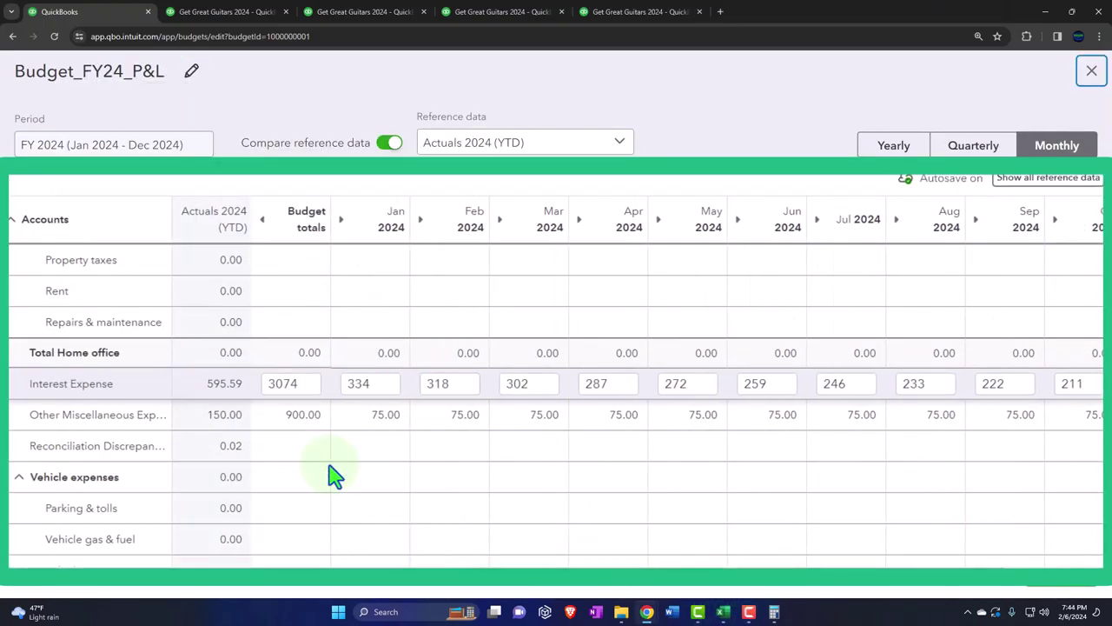
left_click(299, 388)
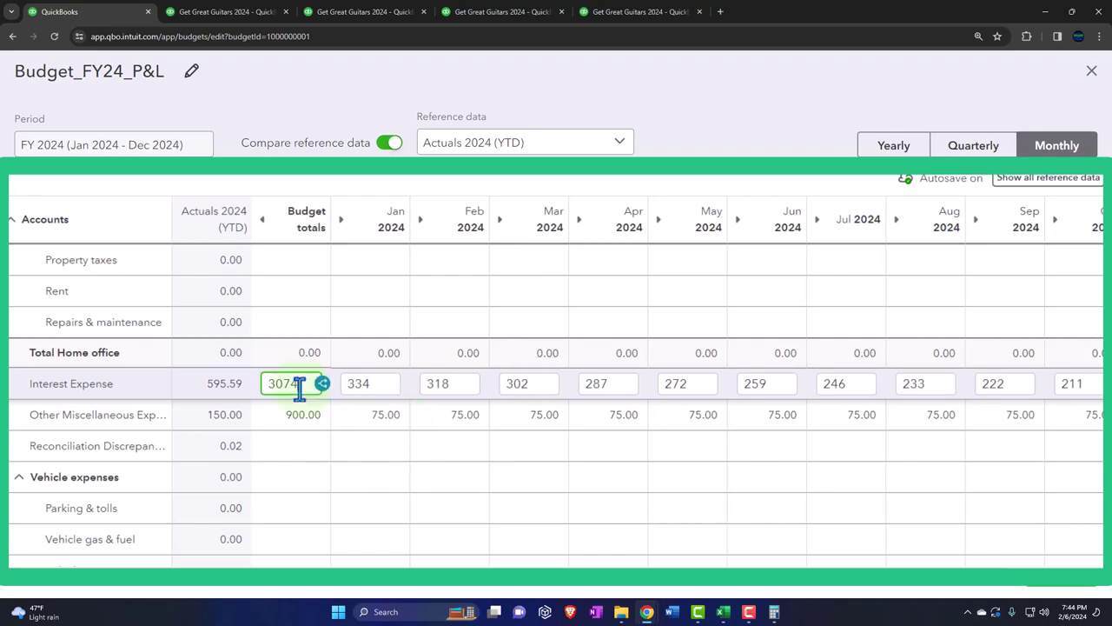
left_click(723, 611)
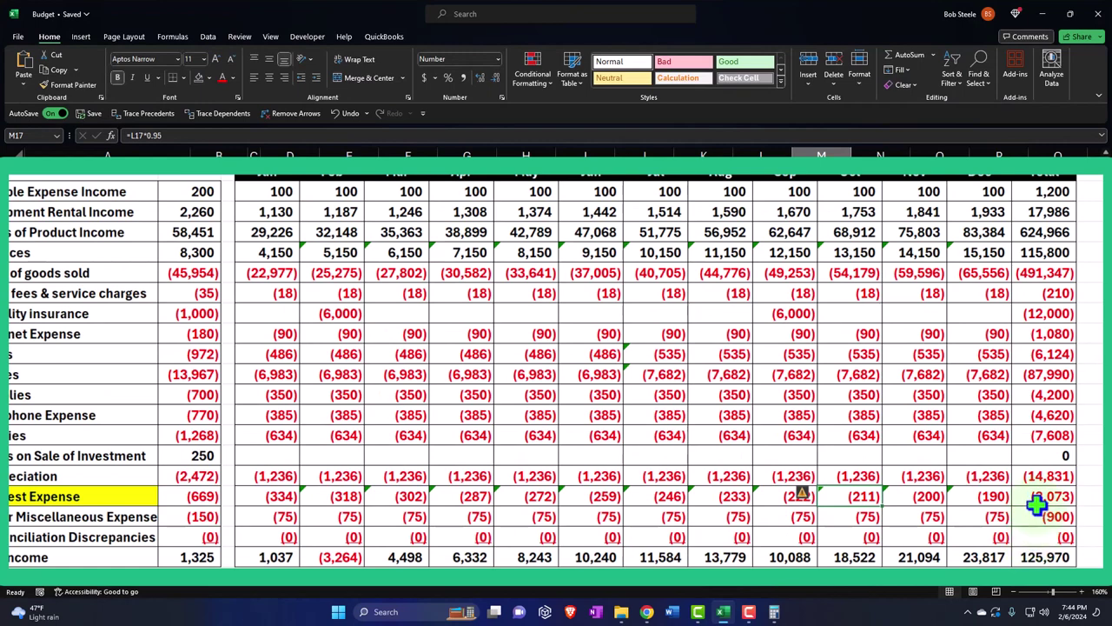
left_click(722, 612)
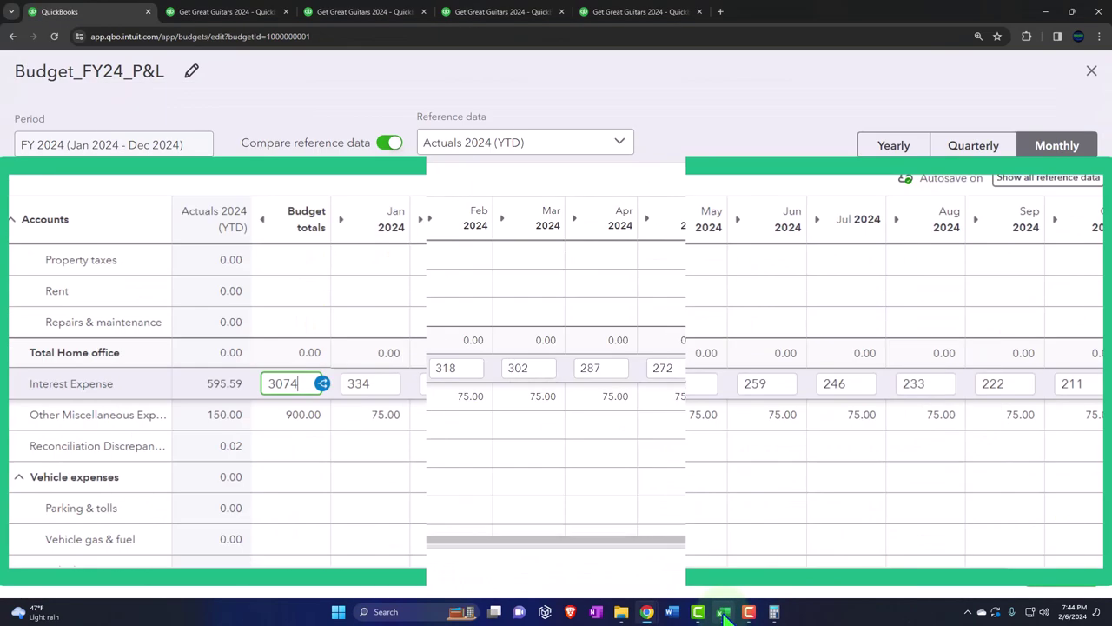
left_click(1050, 576)
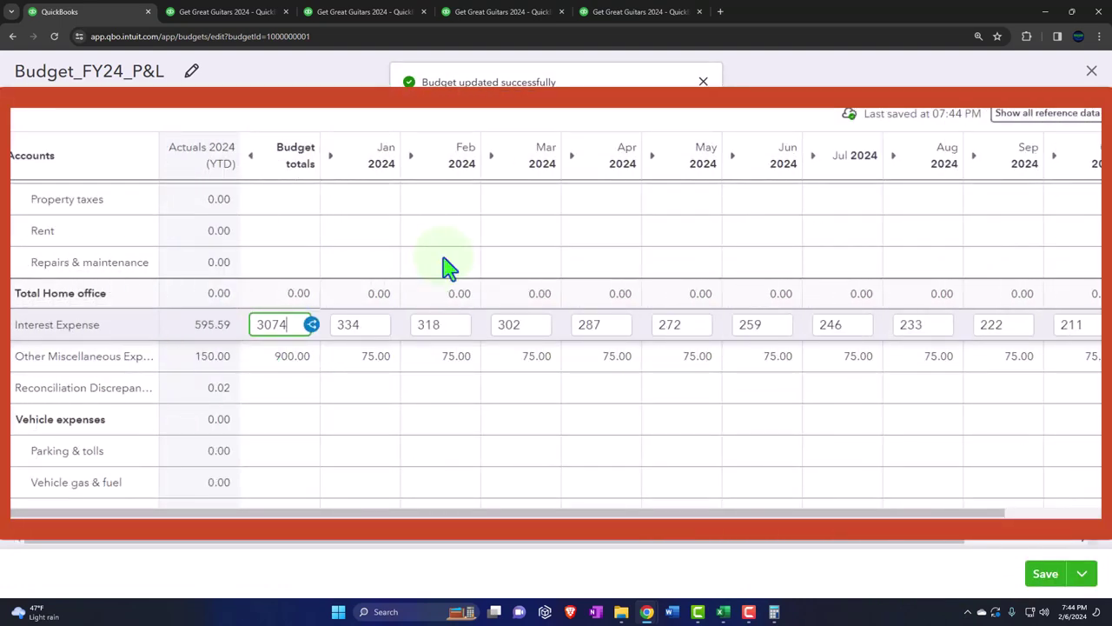
left_click(703, 81)
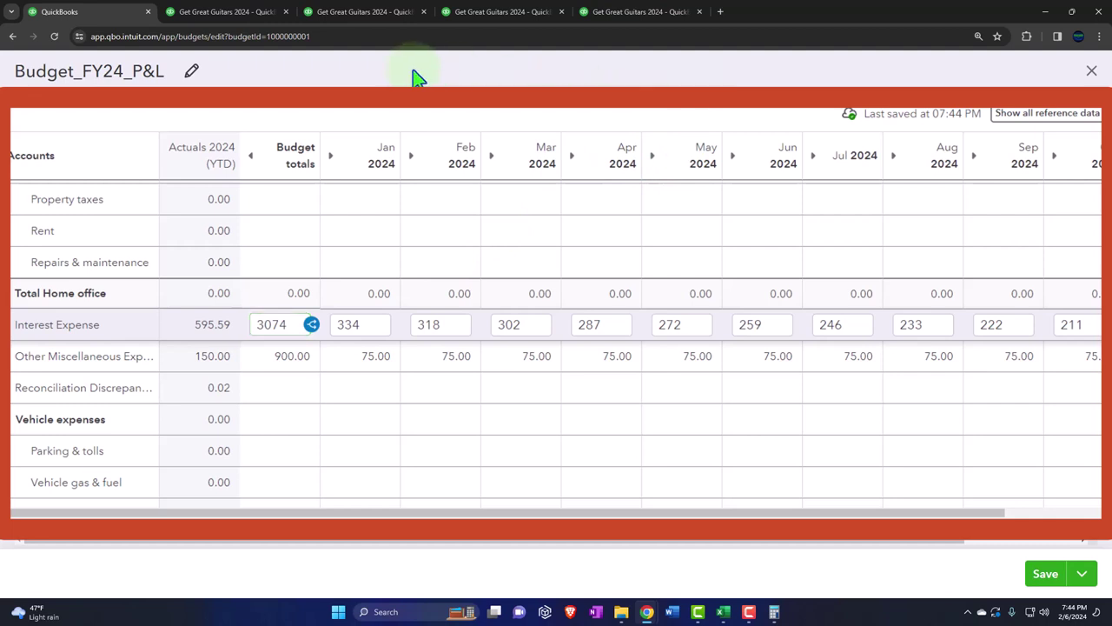
Rerun the Budget Overview report, scroll to Interest Expense, then bring up Excel for comparison
left_click(648, 12)
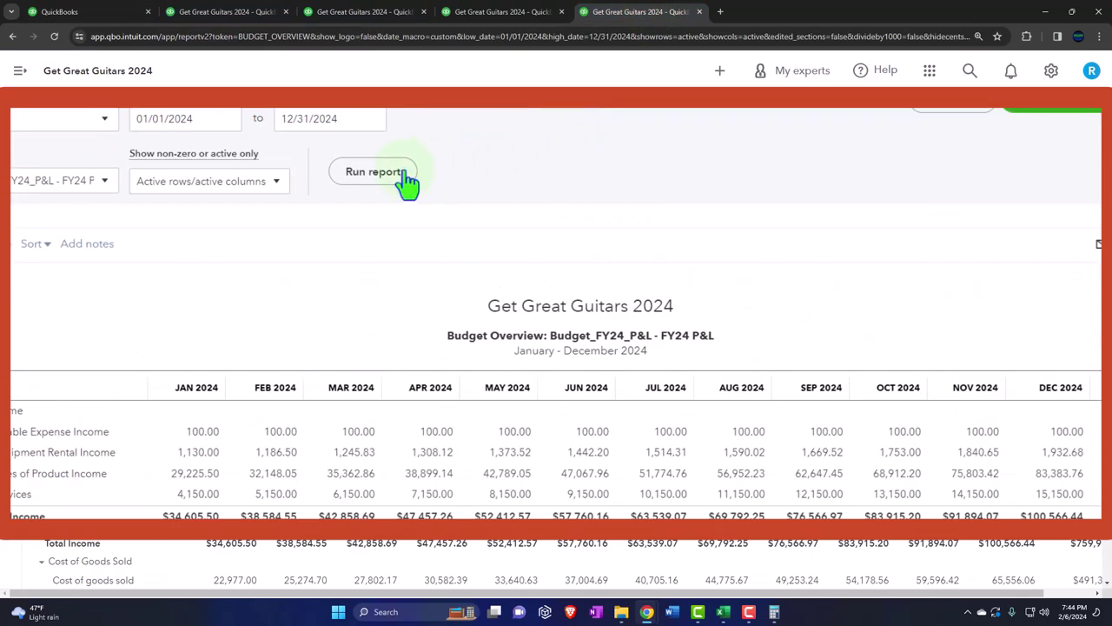
left_click(390, 184)
scroll(408, 204, "down", 2)
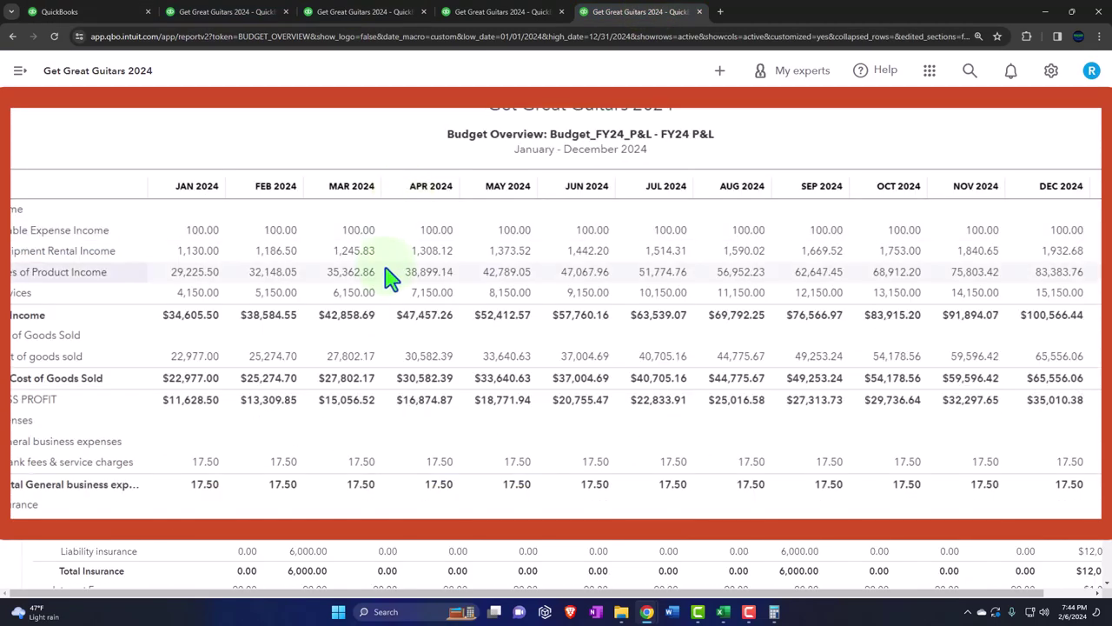
scroll(388, 280, "down", 6)
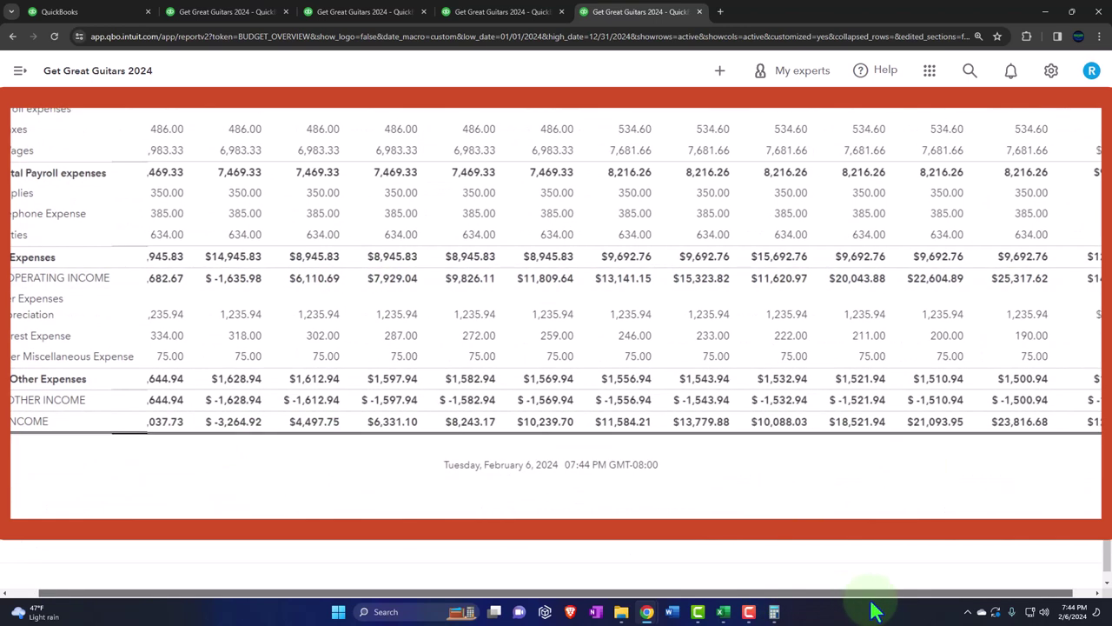
scroll(1055, 492, "right", 1)
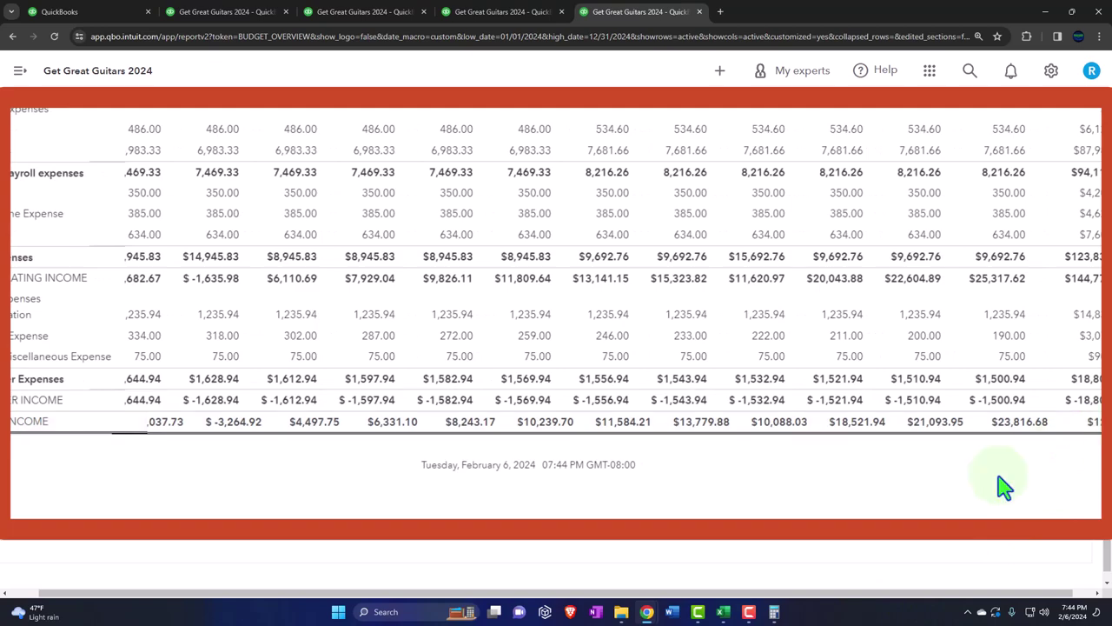
left_click(722, 612)
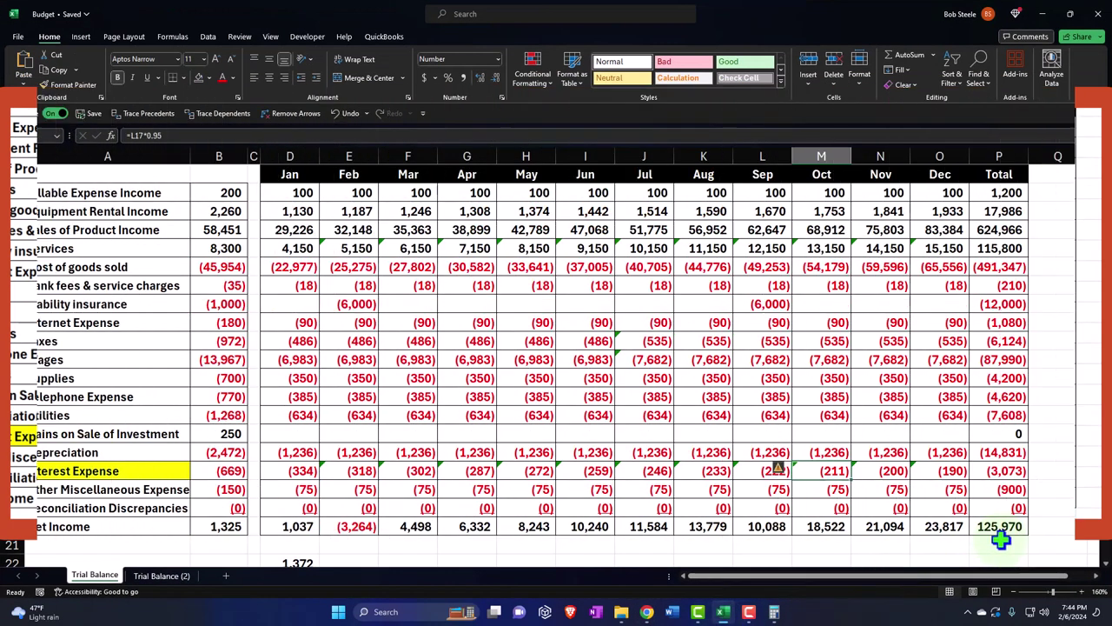
Check the Excel worksheet's December, November and October Net Income figures against the Budget Overview
left_click(722, 612)
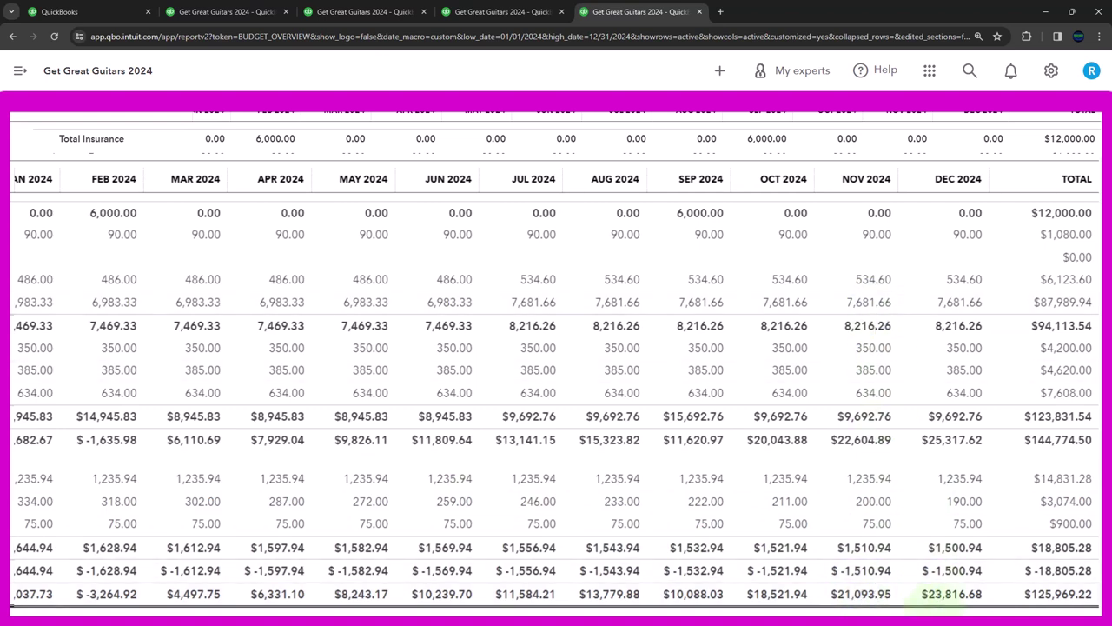
key("alt+Tab")
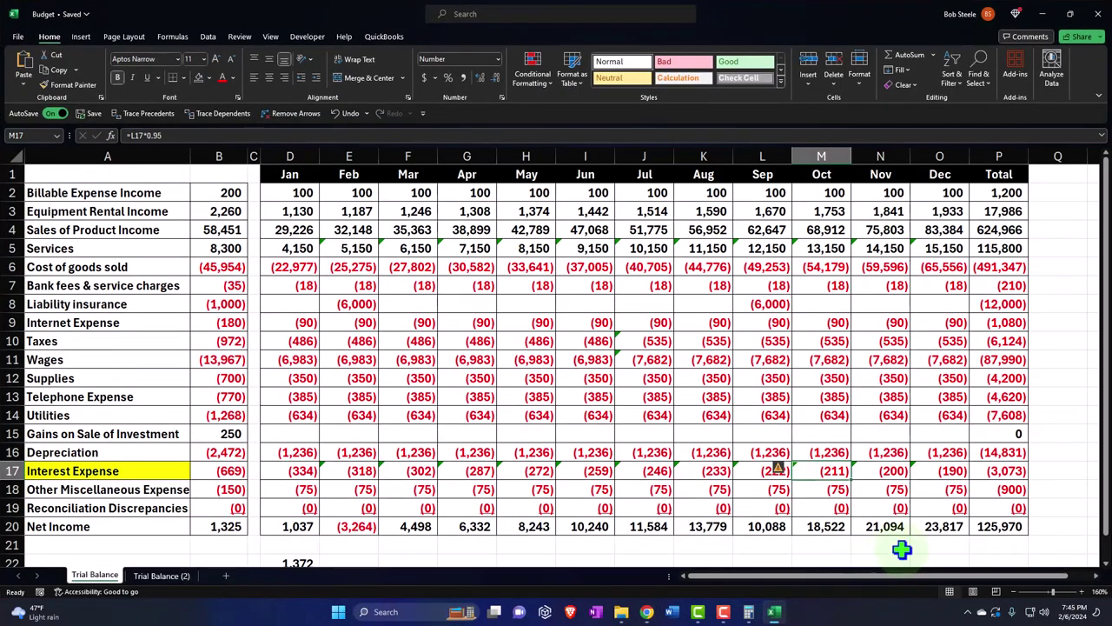
left_click(938, 526)
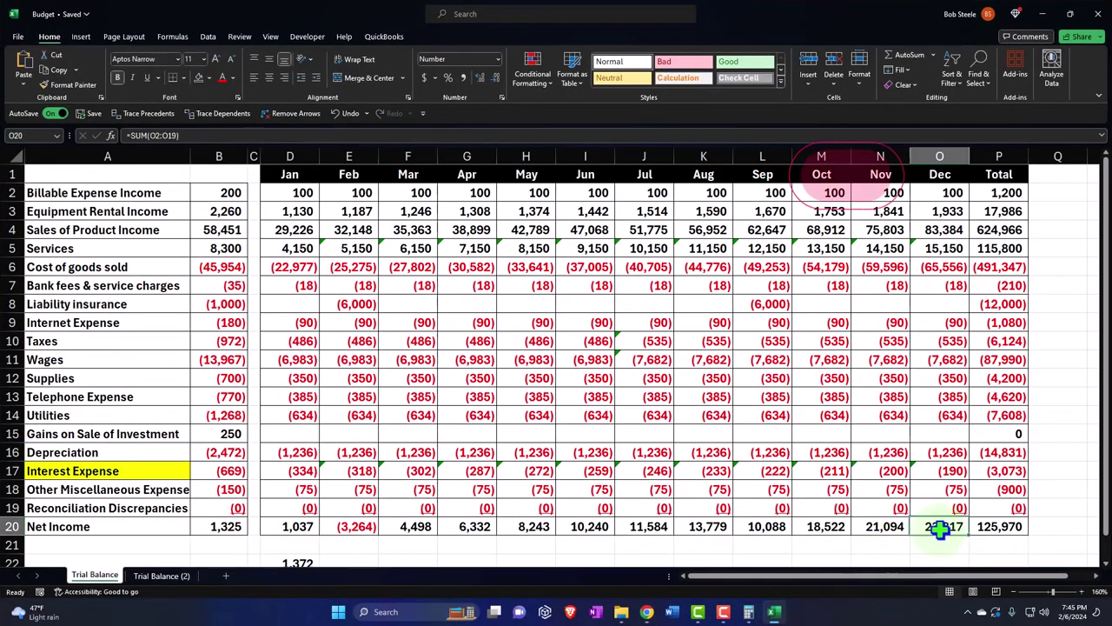
key("Left")
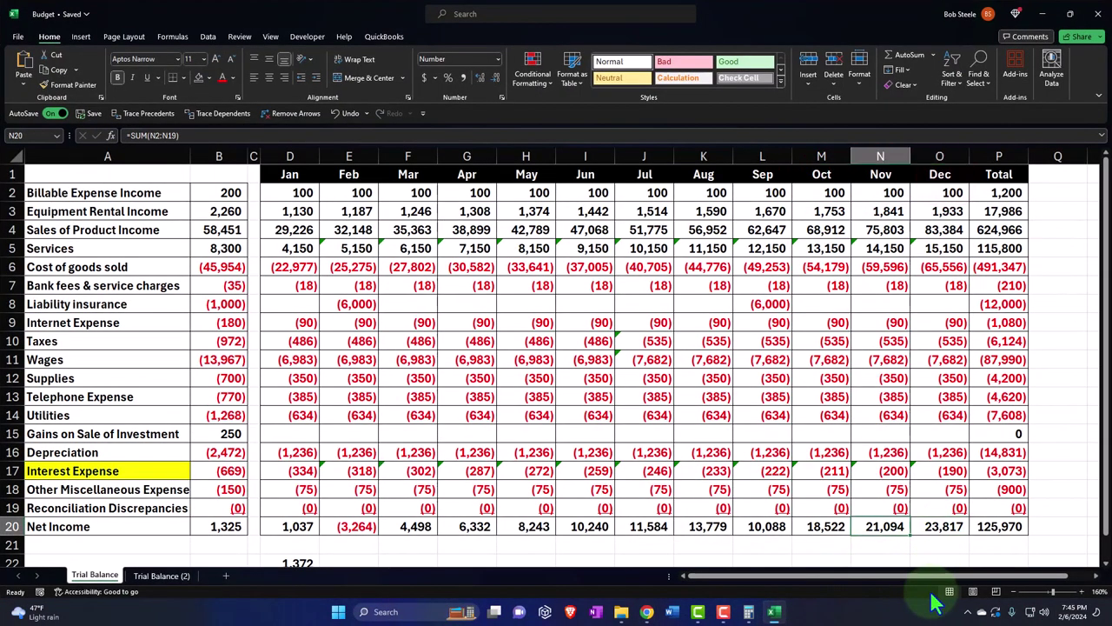
key("Left")
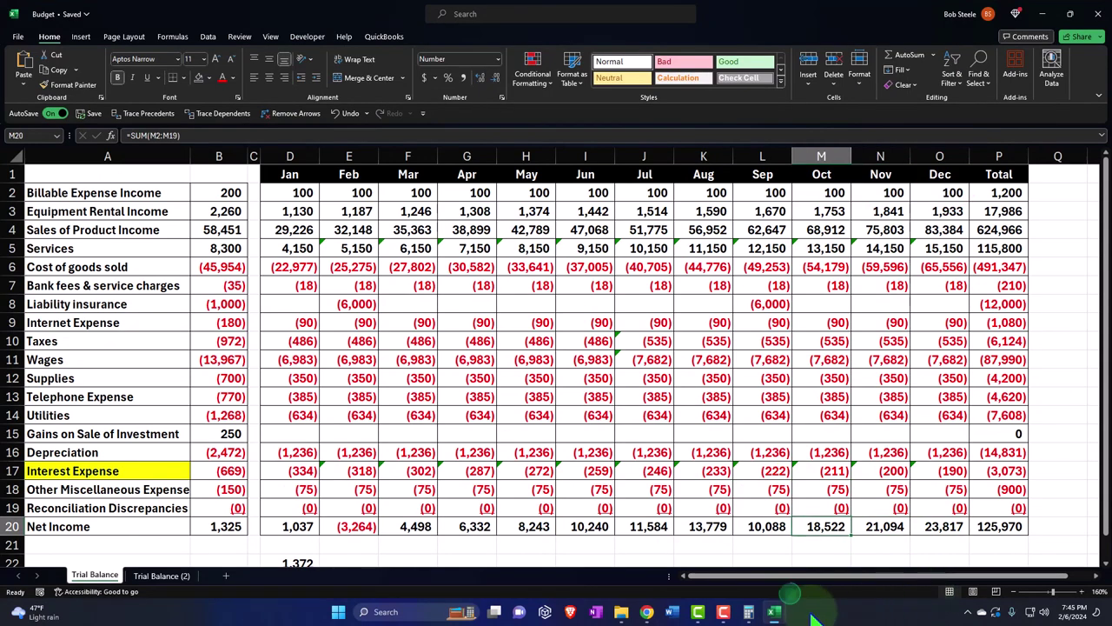
Bring the QuickBooks Budget Overview back and scroll up to January's total income and gross profit
left_click(774, 611)
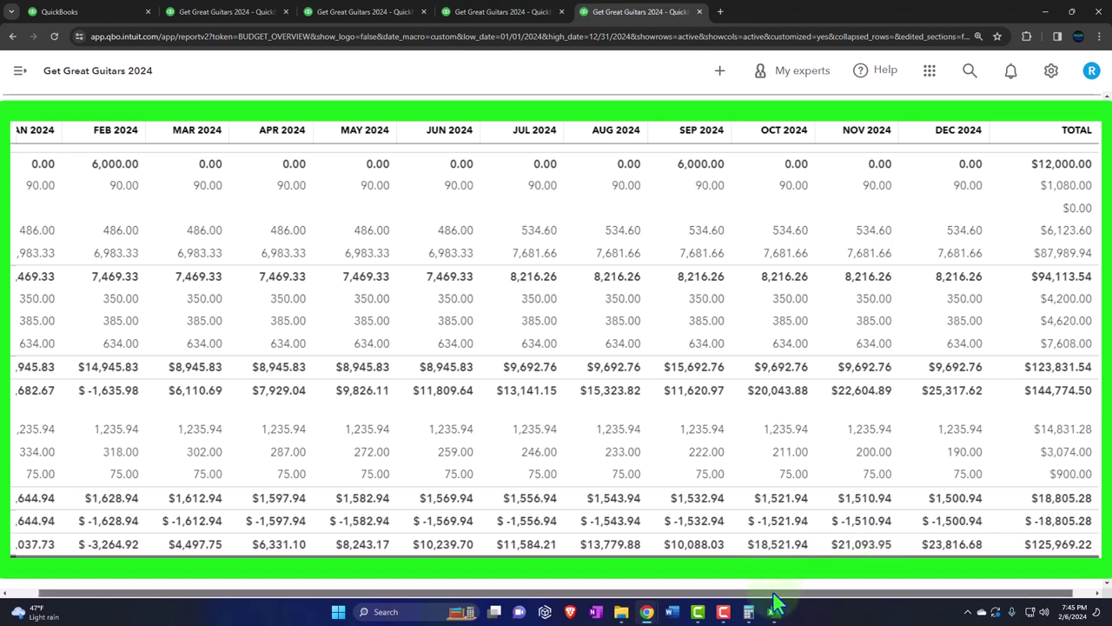
left_click_drag(773, 596, 616, 601)
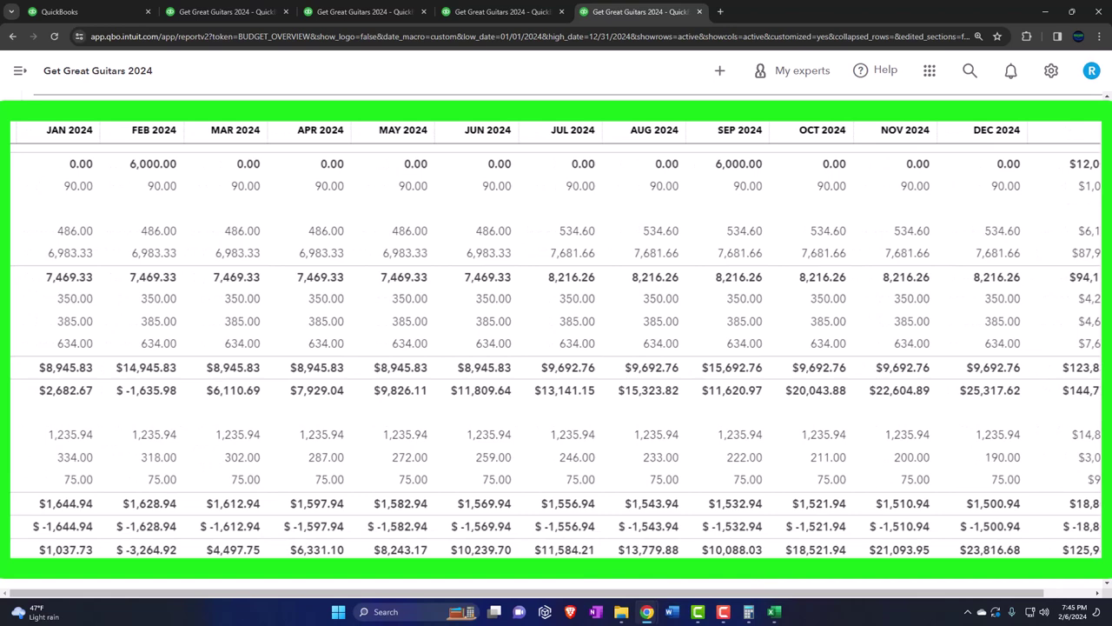
scroll(556, 348, "up", 10)
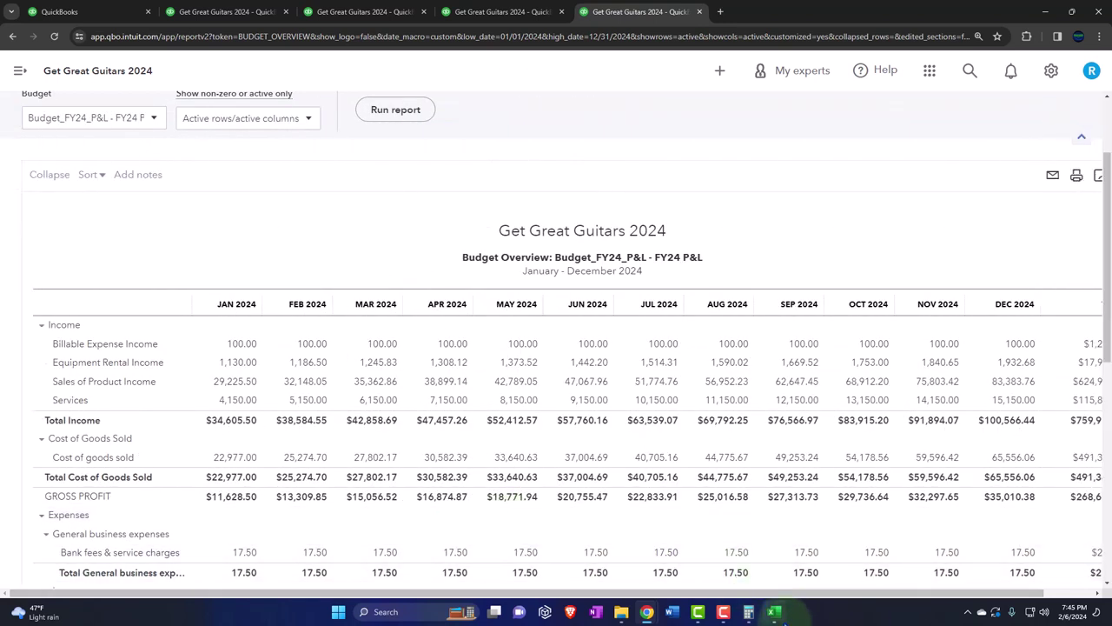
Review May cell H15 and the 125,970 yearly Net Income total in Excel, then return to QuickBooks
left_click(776, 613)
left_click(504, 434)
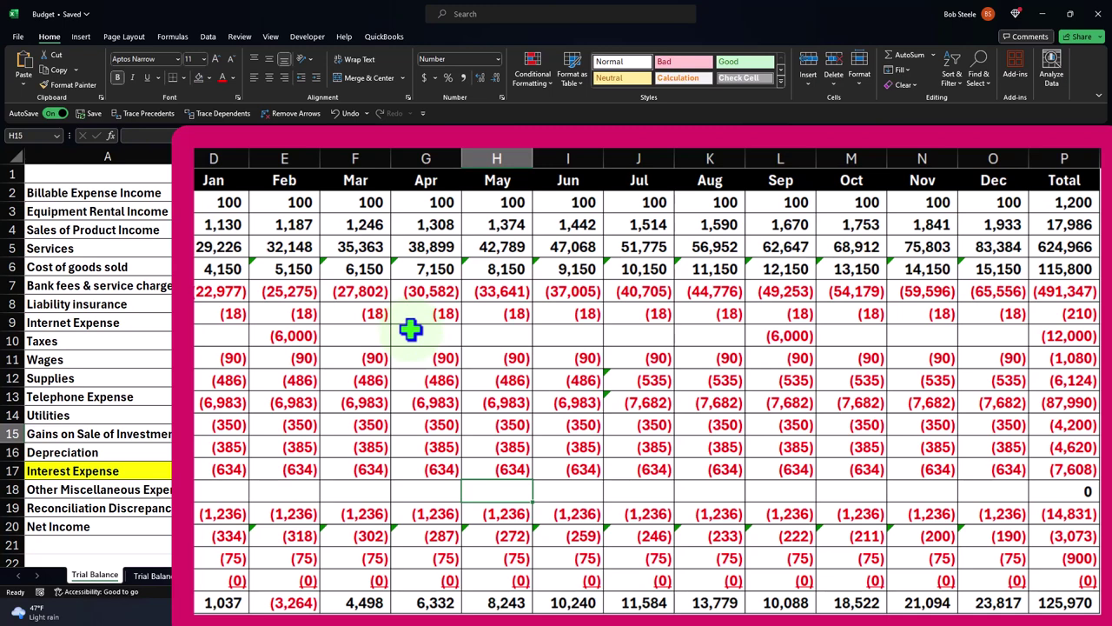
left_click(1076, 604)
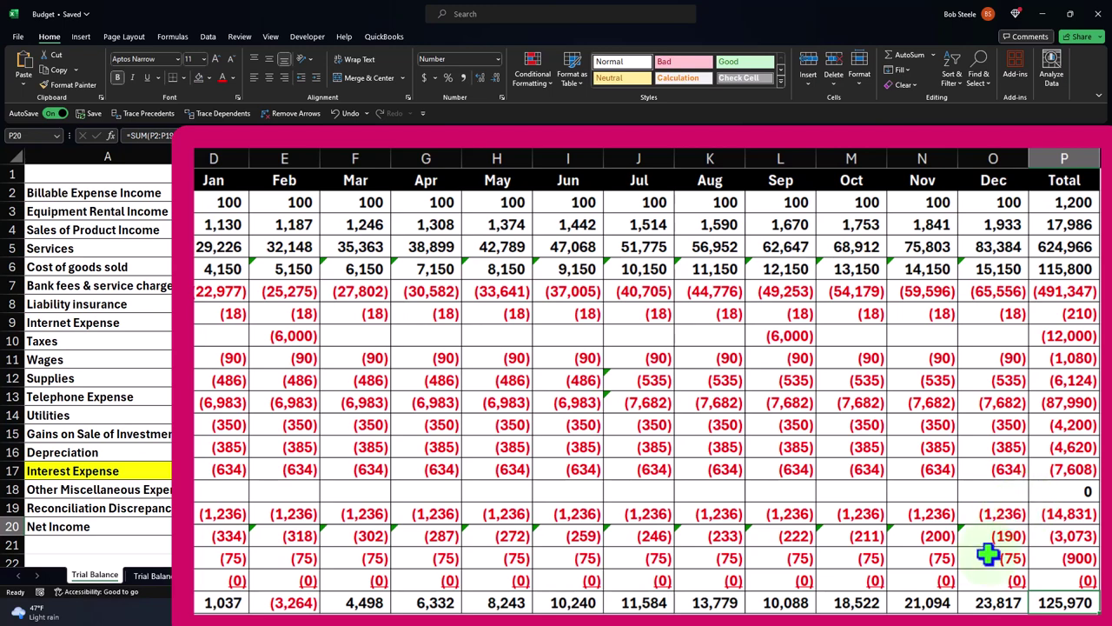
left_click(773, 611)
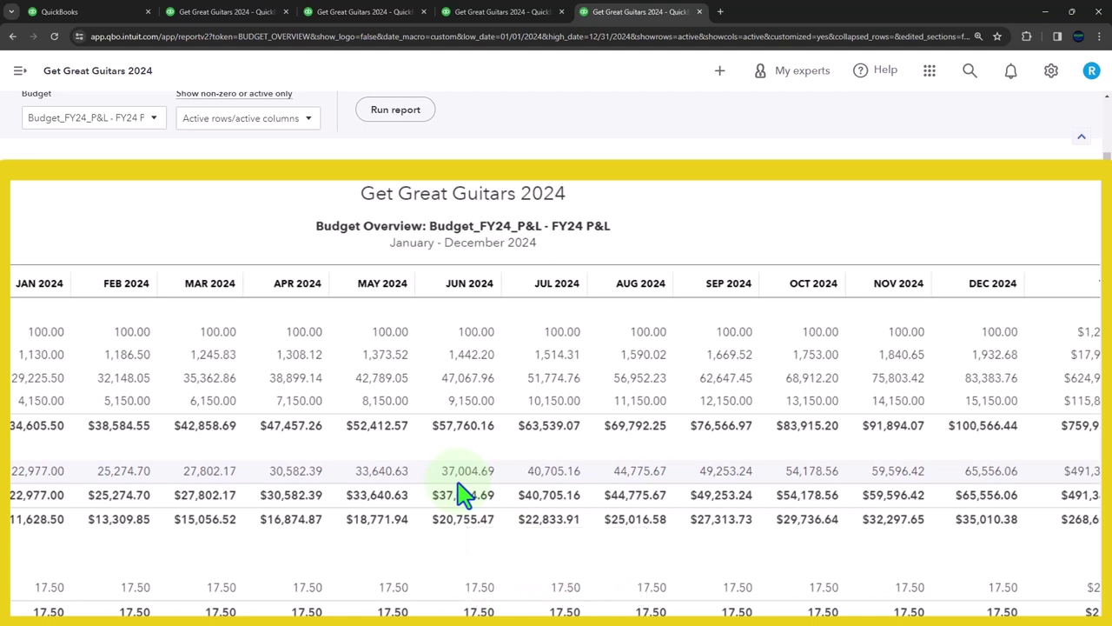
scroll(465, 494, "down", 1)
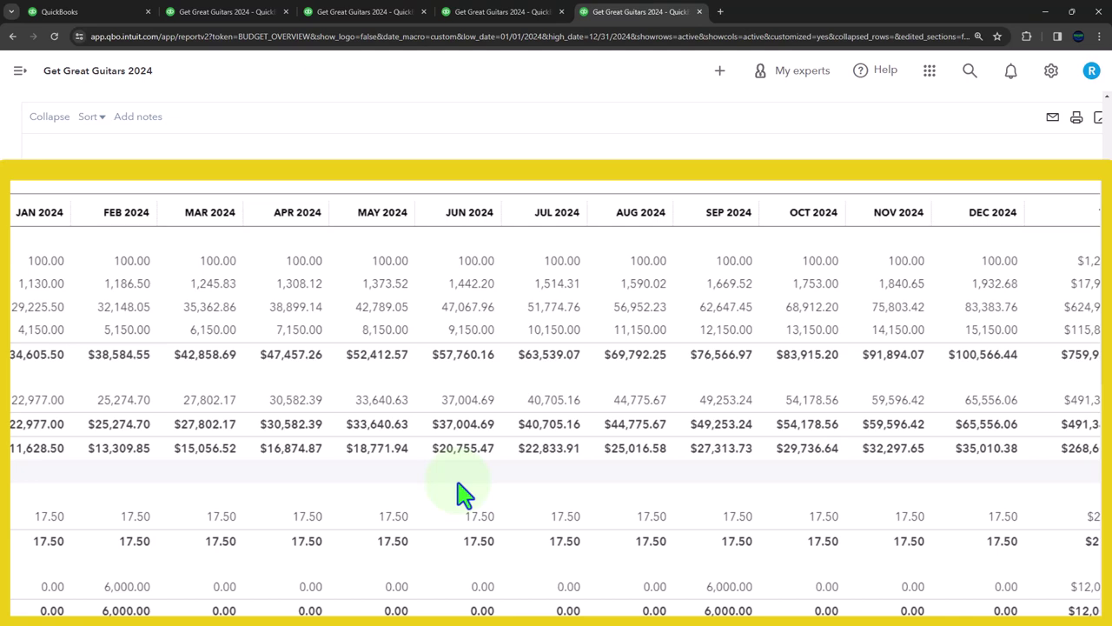
left_click(720, 73)
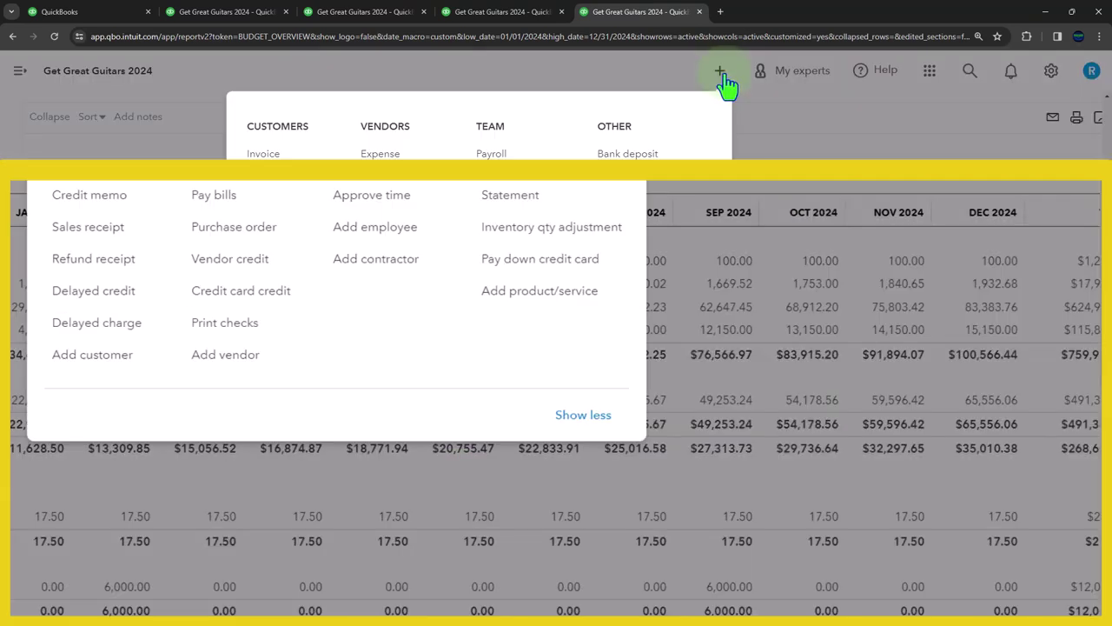
left_click(614, 149)
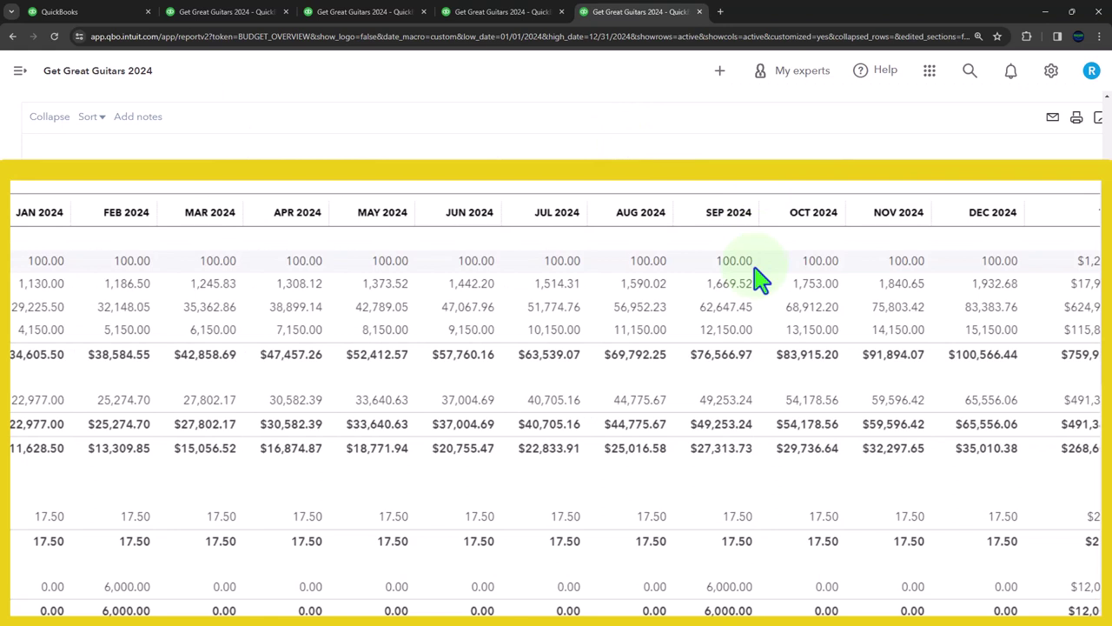
scroll(761, 279, "down", 1)
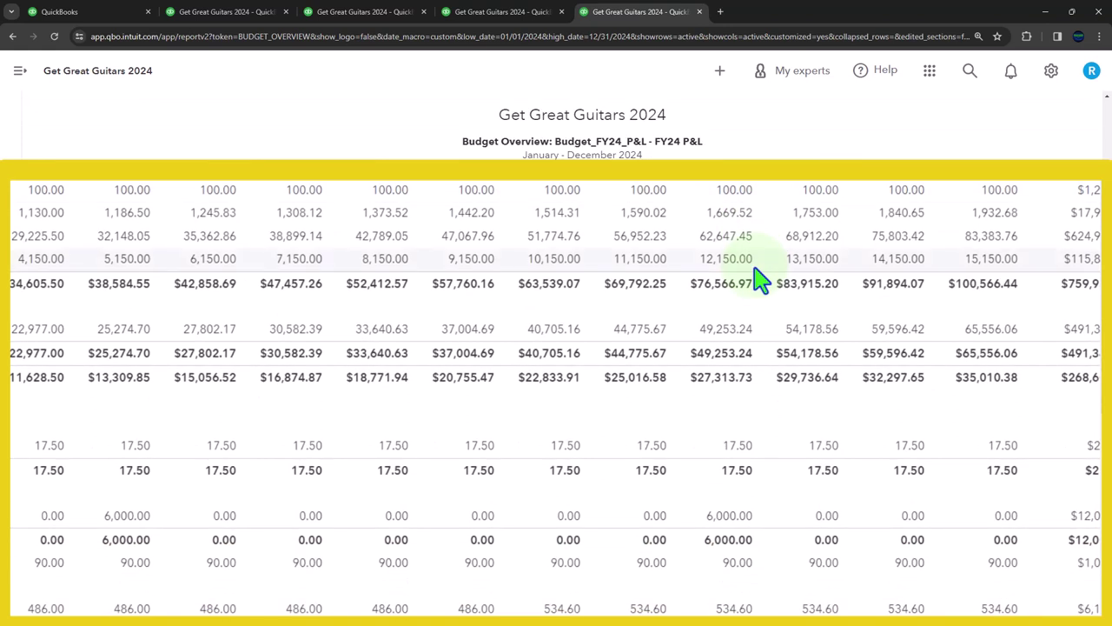